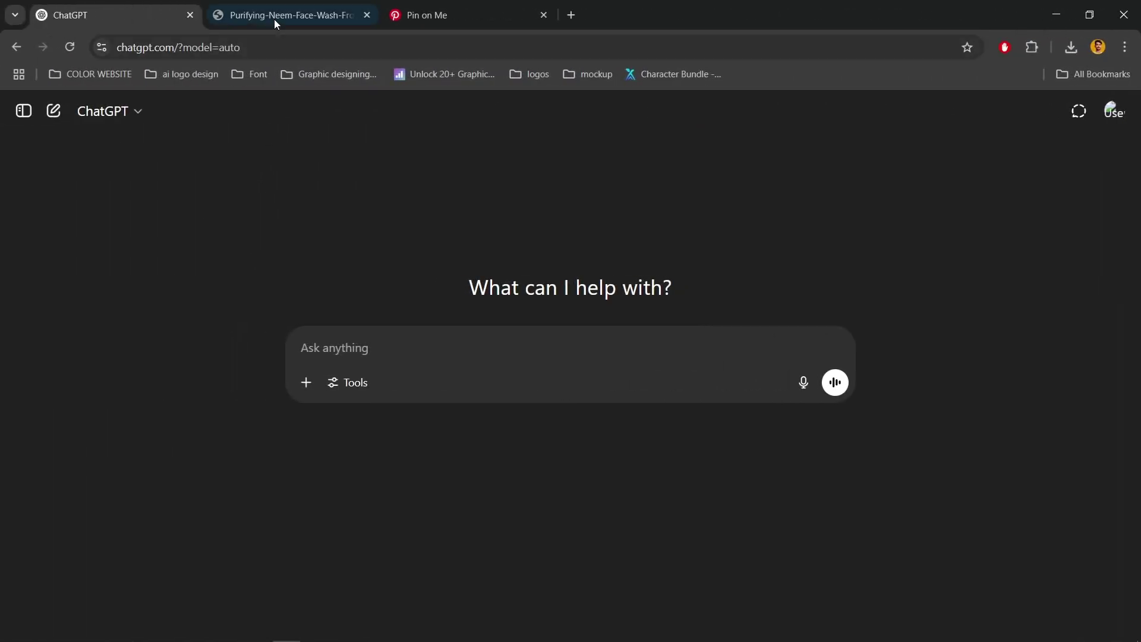
- Attach the Himalaya face wash image and the Pinterest photo of a bottle wrapped in green rope to the ChatGPT prompt
left_click(273, 16)
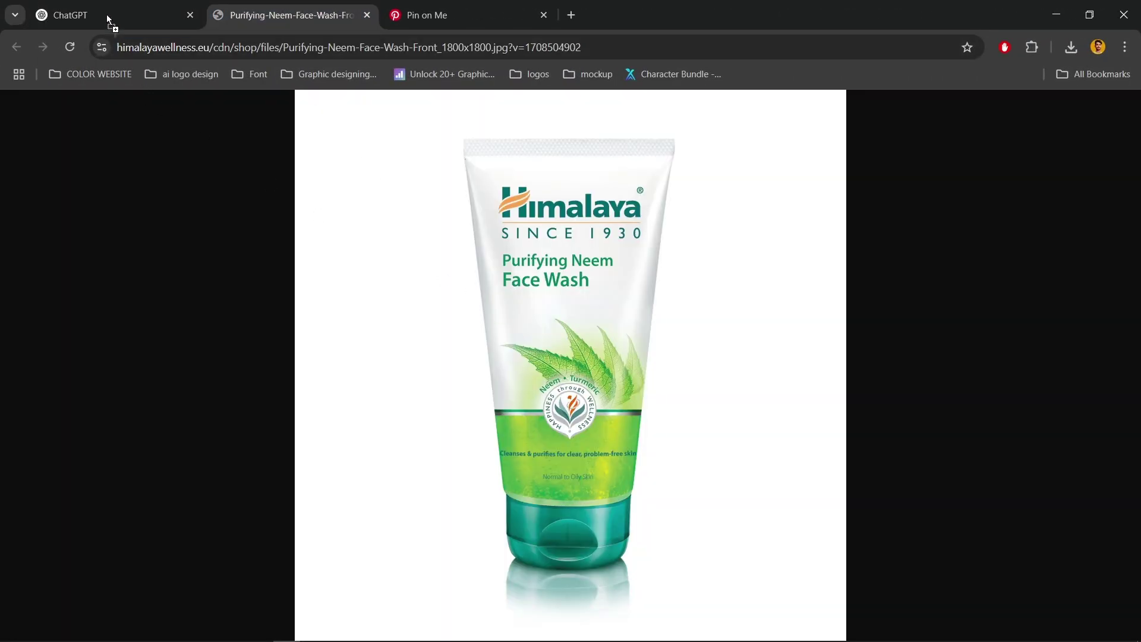
left_click_drag(107, 16, 383, 245)
left_click_drag(449, 341, 450, 338)
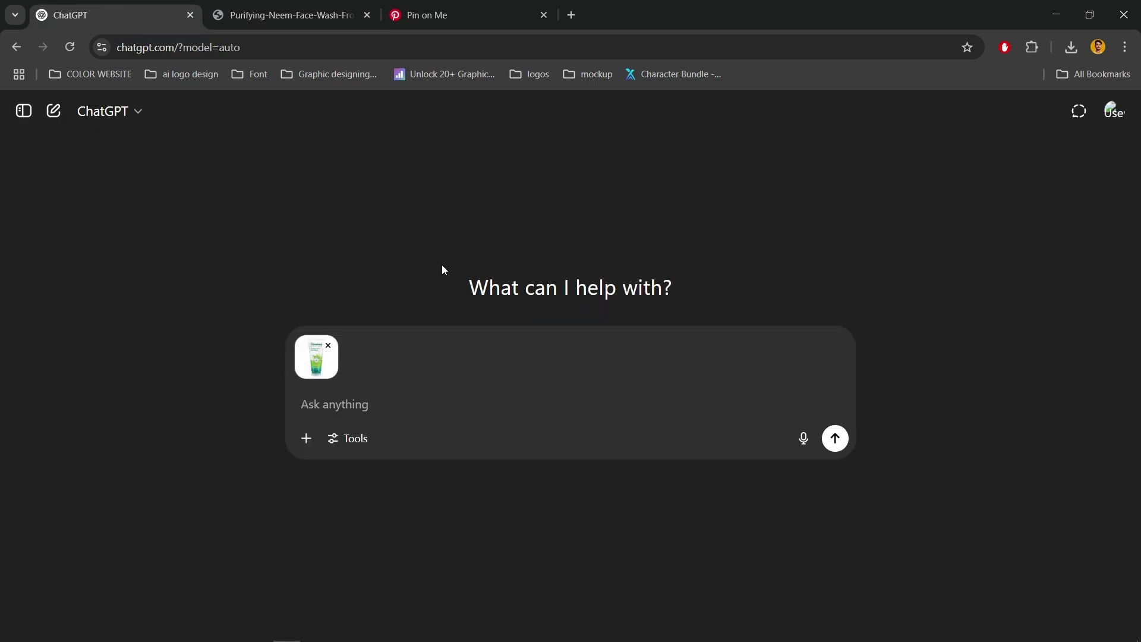
left_click(445, 17)
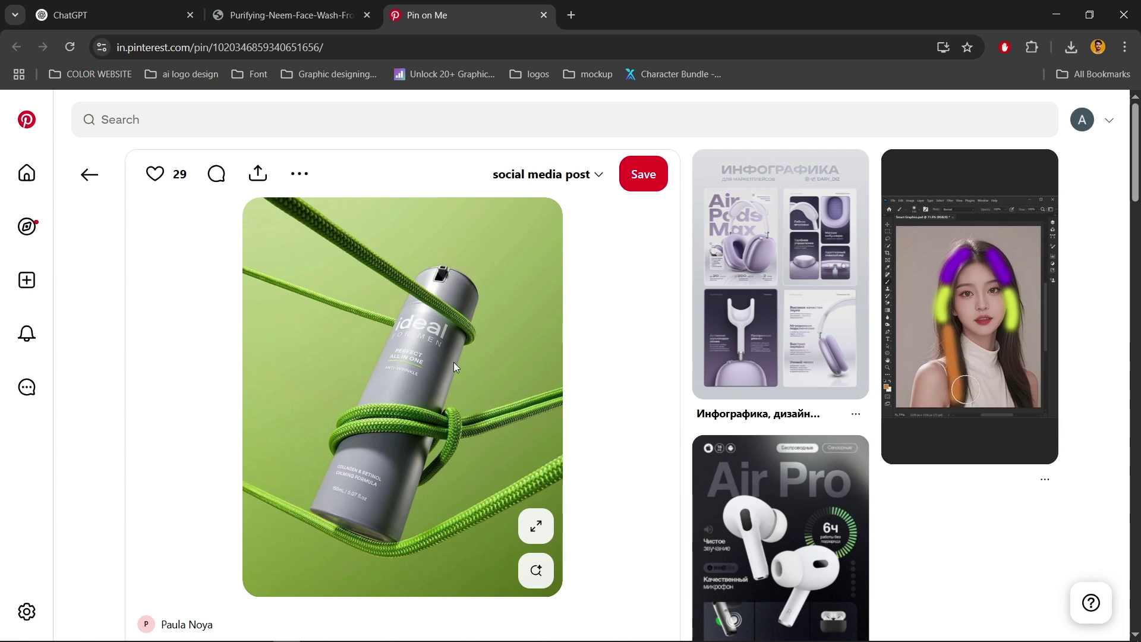
left_click_drag(390, 408, 406, 344)
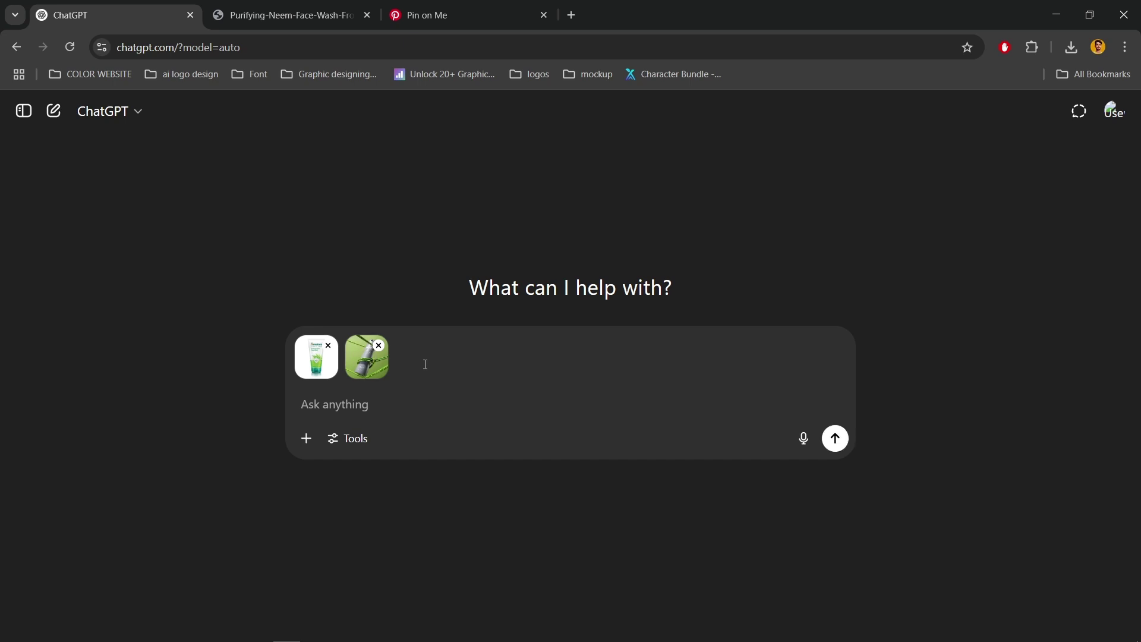
- Ask for the second image's product to be replaced by the first, keeping the background theme and label accuracy in a photo-realistic commercial ad style
type("remove the second image product and place first image product in the second image, use same background theme of the second image. the final image should look like a commercial ad photo-clean, sharp, and visually appealing. emphasize texture, reflections, and natural shadows to make it feel real. do not change the shape or label and accuracy of the first image product. maintain photo-realism.")
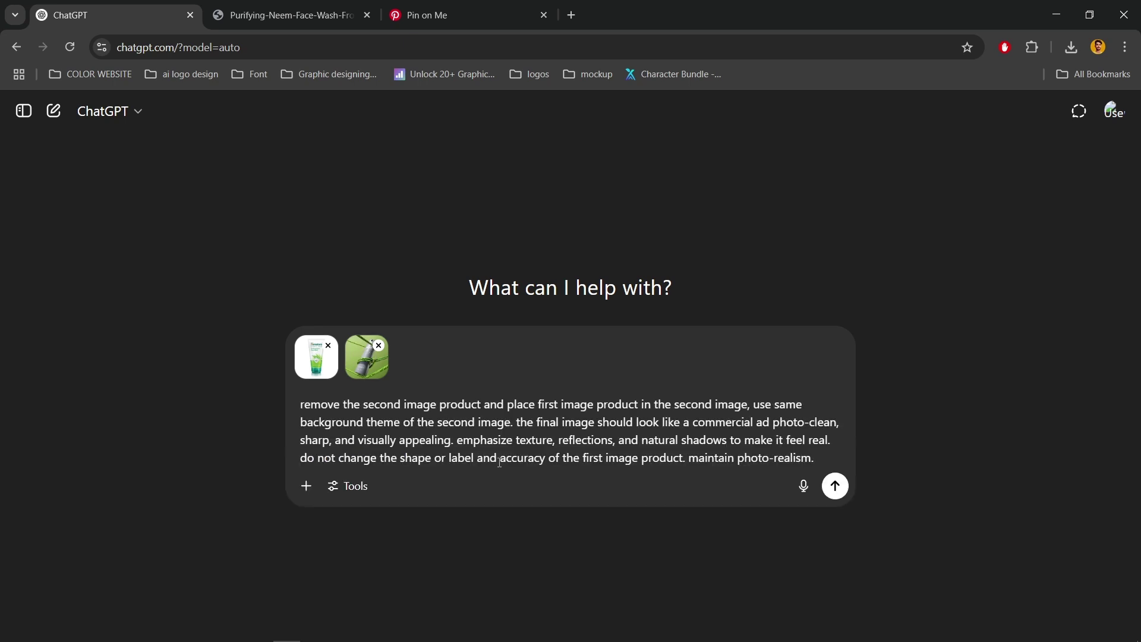
left_click(835, 487)
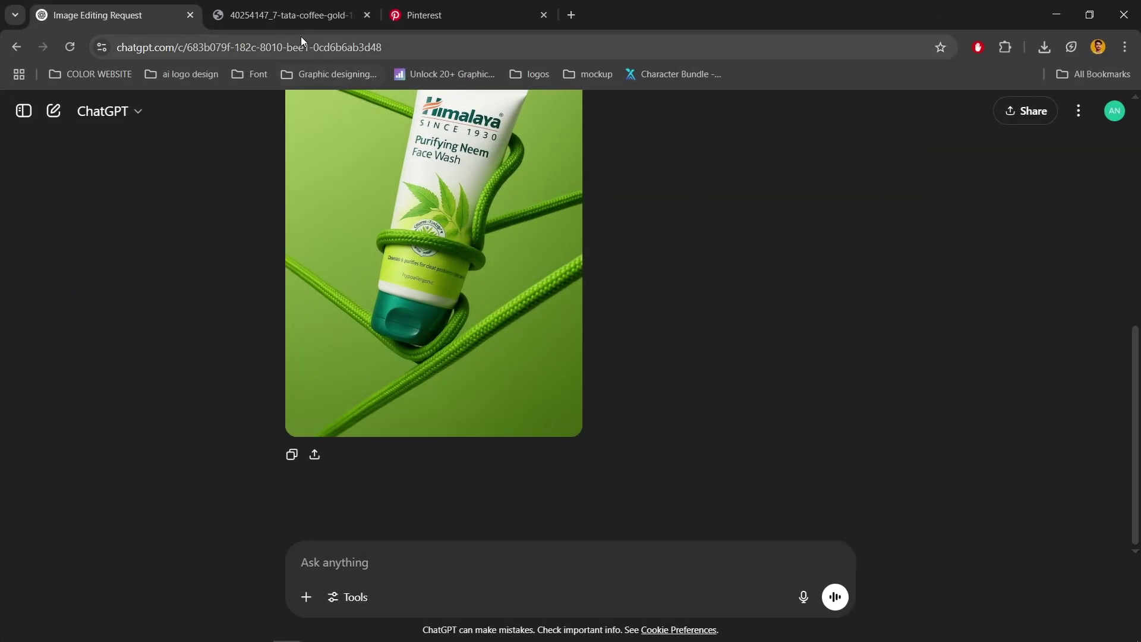
- Attach the Tata Coffee Gold jar image and the Pinterest photo of a girl leaning on a giant bottle to the chat
left_click(297, 24)
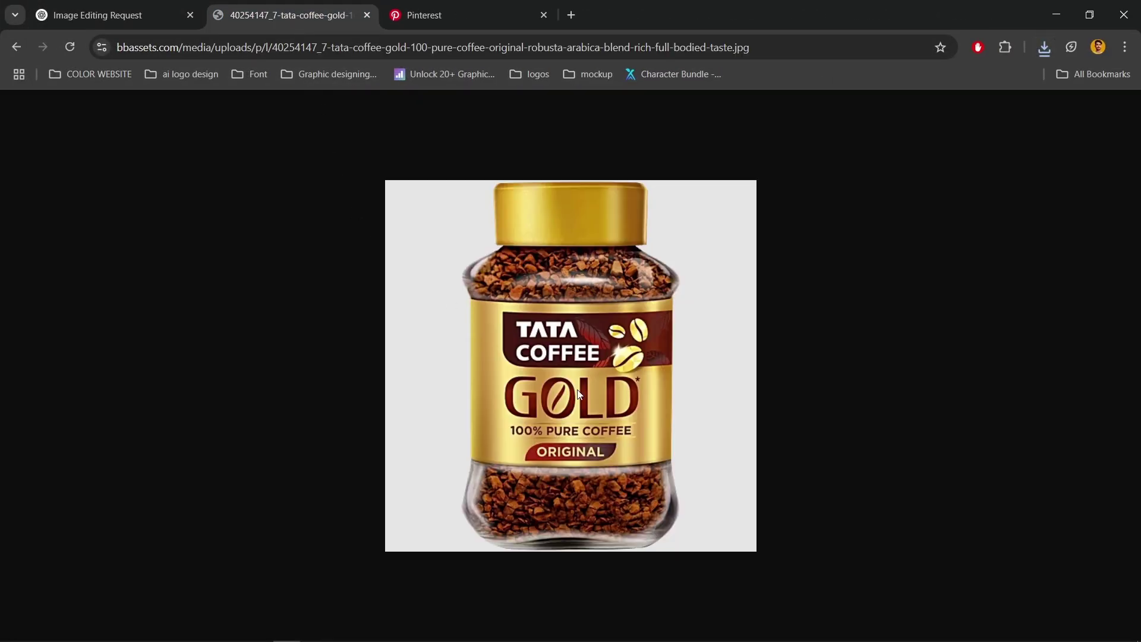
left_click_drag(579, 394, 441, 485)
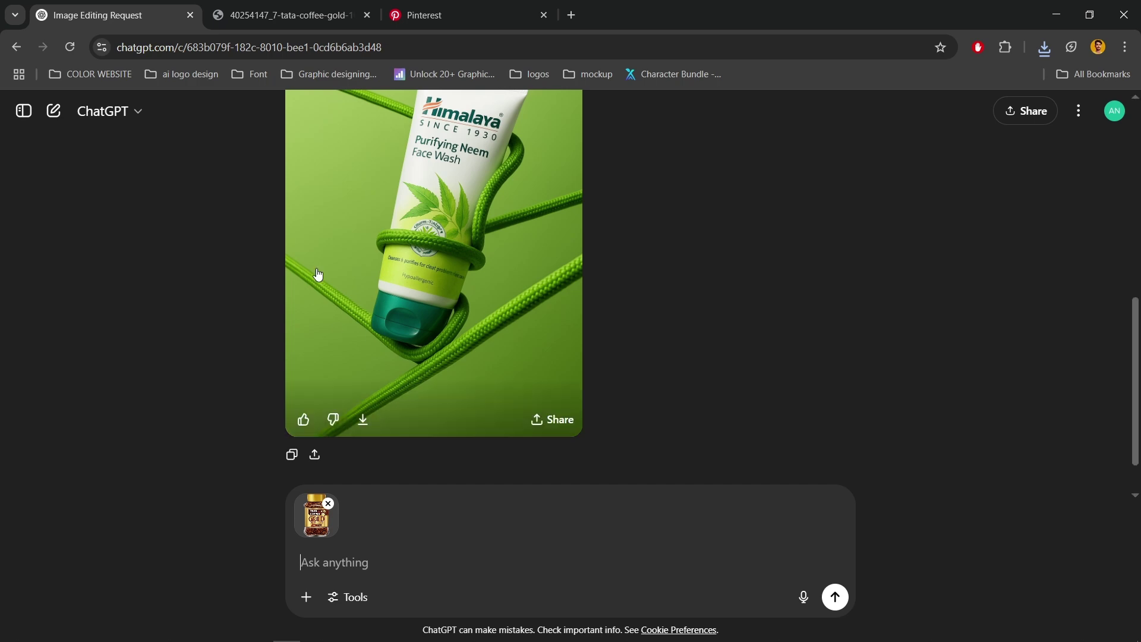
left_click(397, 16)
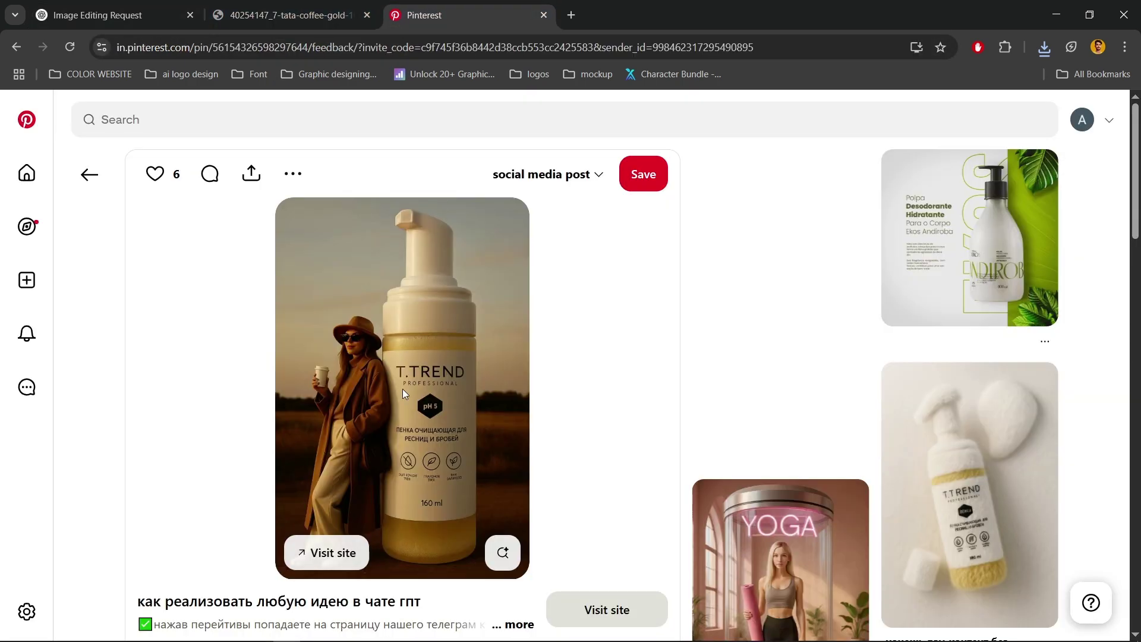
left_click_drag(402, 392, 380, 479)
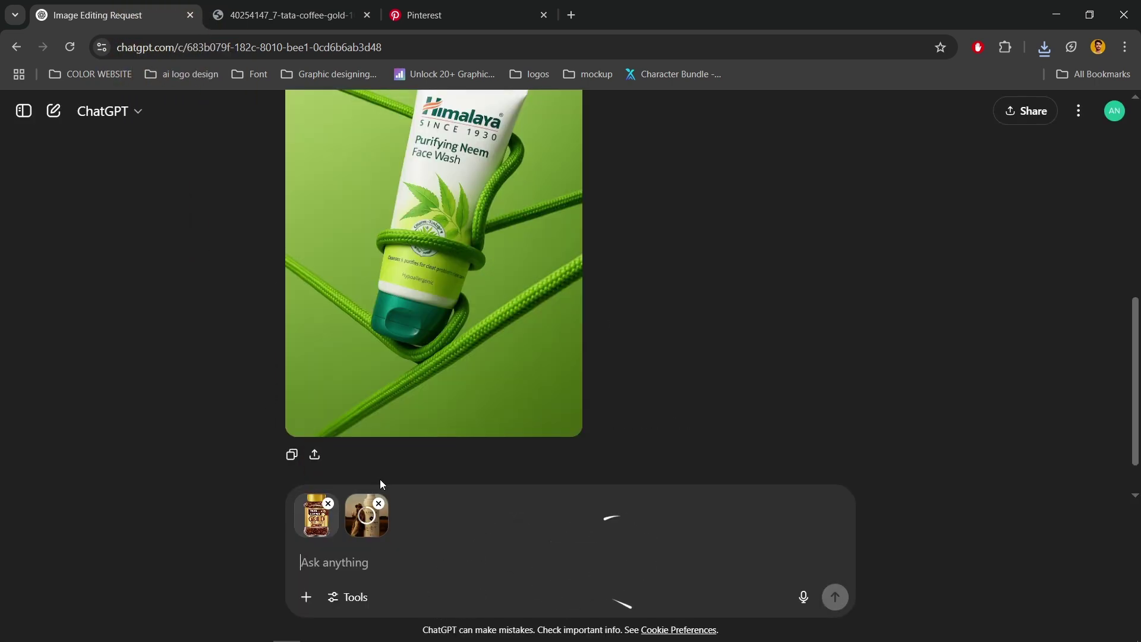
- Submit the product replacement prompt, asking to keep the girl and background theme of the second image, and view the generated image
key("ctrl+v")
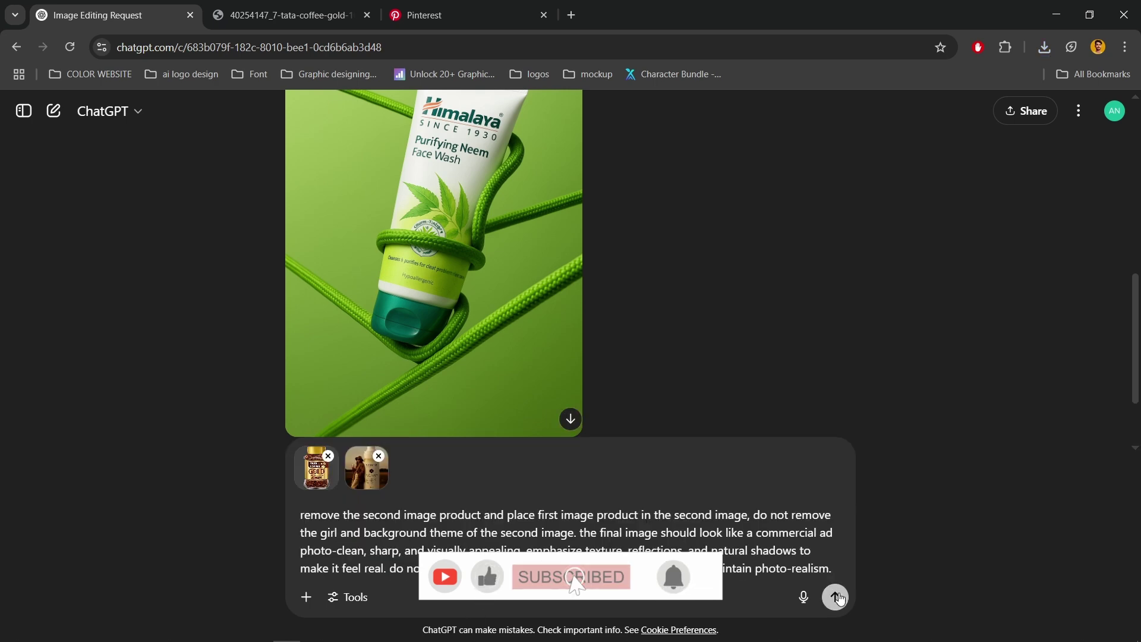
key("Return")
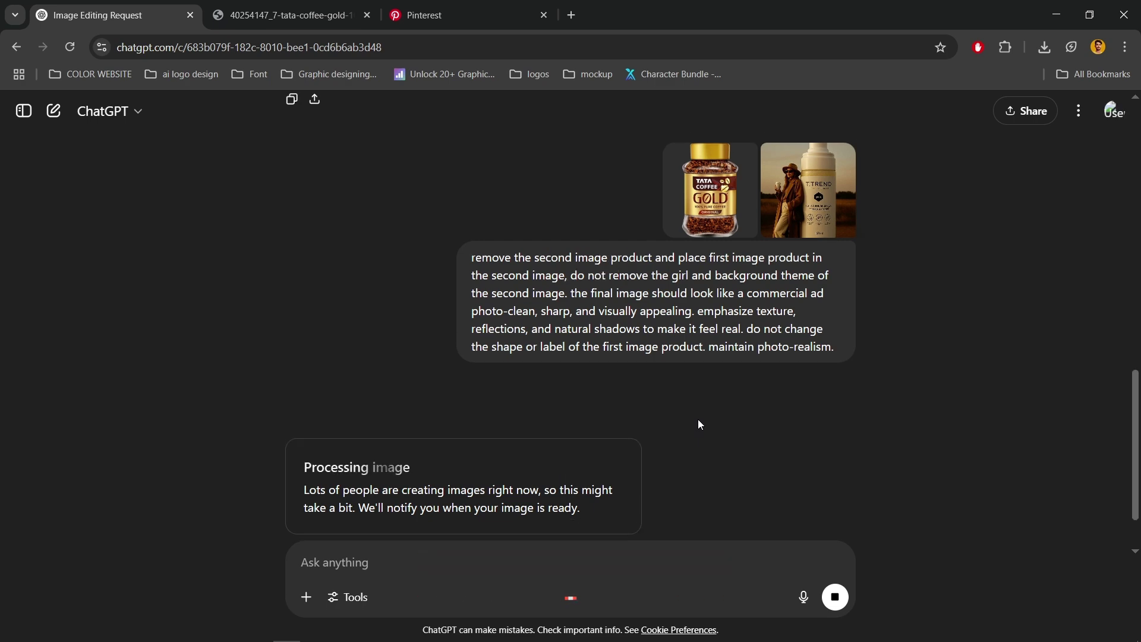
scroll(697, 420, "down", 7)
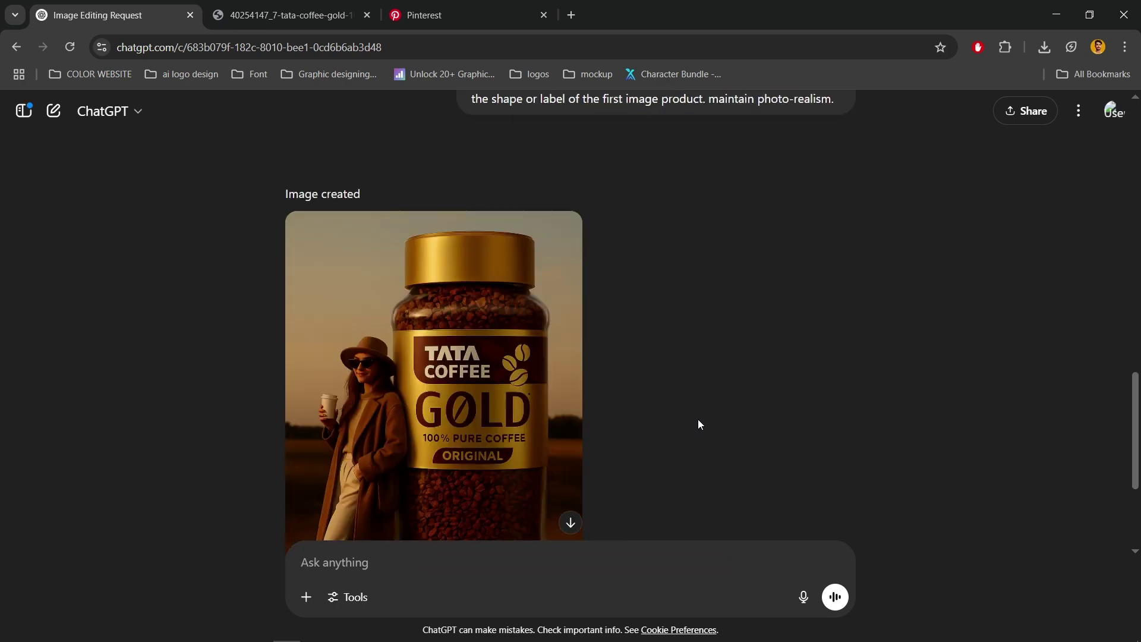
mouse_move(537, 324)
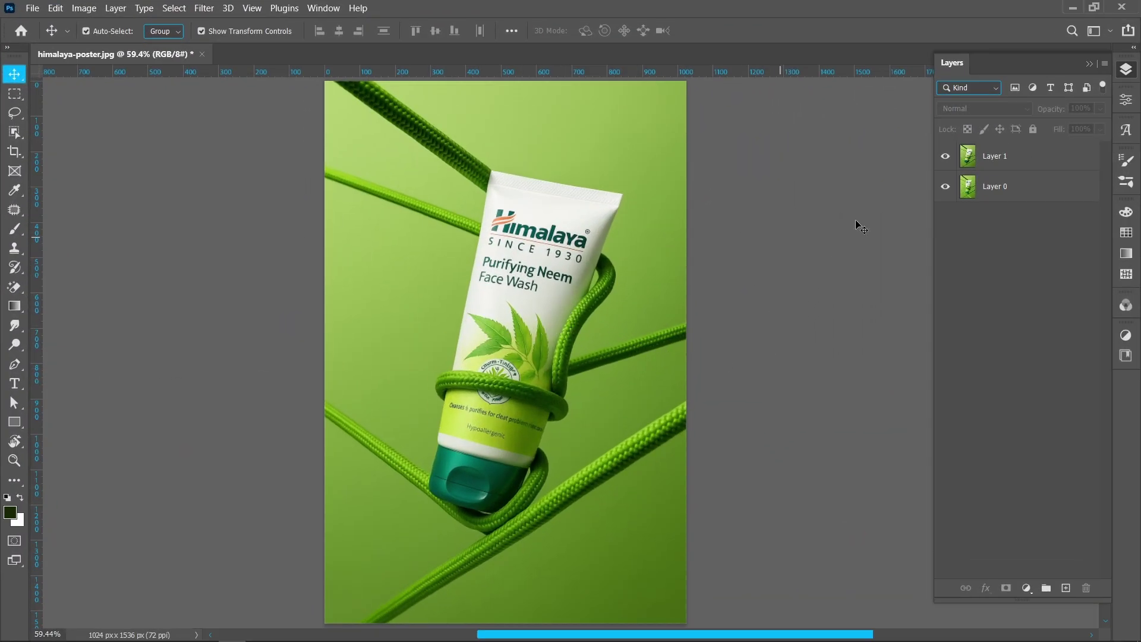
- Switch to Photoshop and compare the two face wash renders by hiding and showing Layer 1
left_click(945, 158)
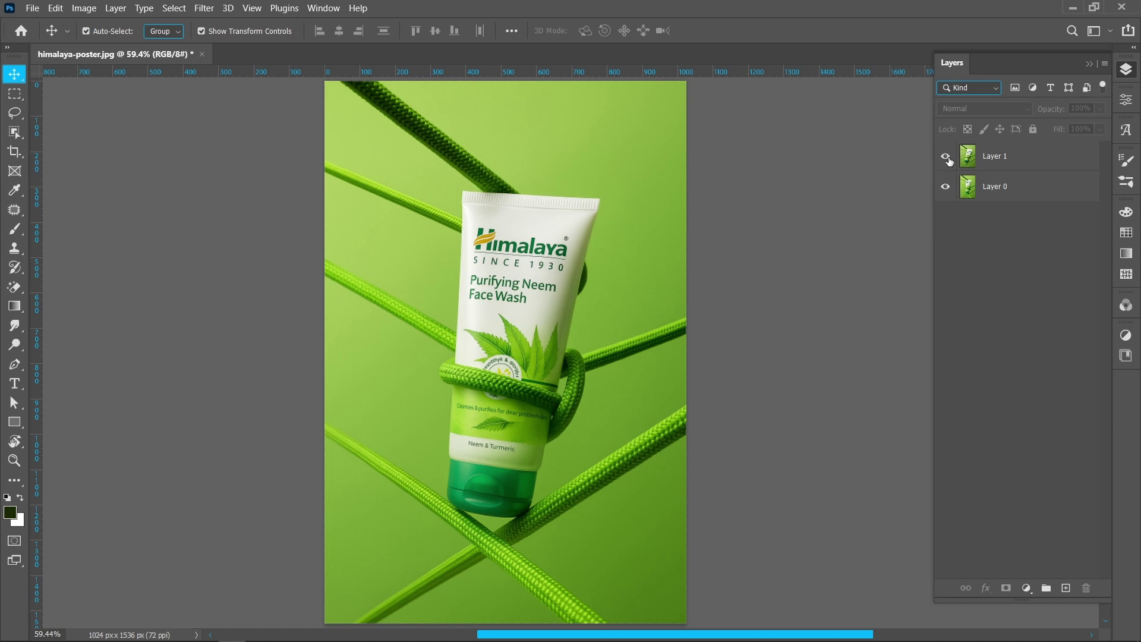
left_click(945, 157)
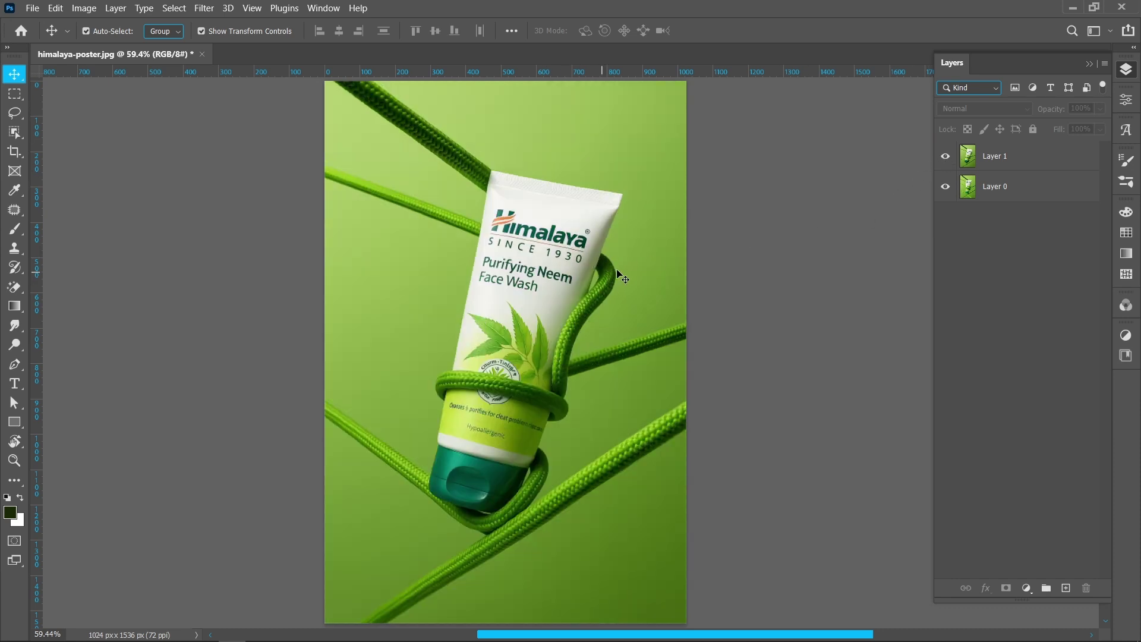
- Select the curved rope beside the tube's right edge on Layer 1 with the Object Selection tool in Lasso mode
left_click_drag(14, 132, 54, 136)
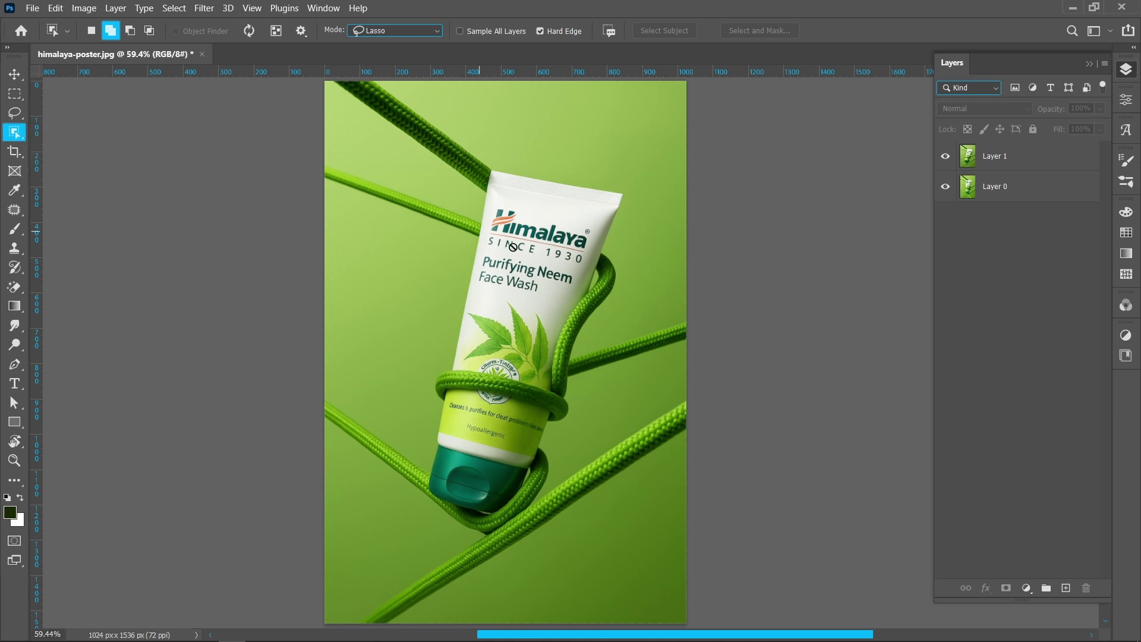
left_click(1008, 169)
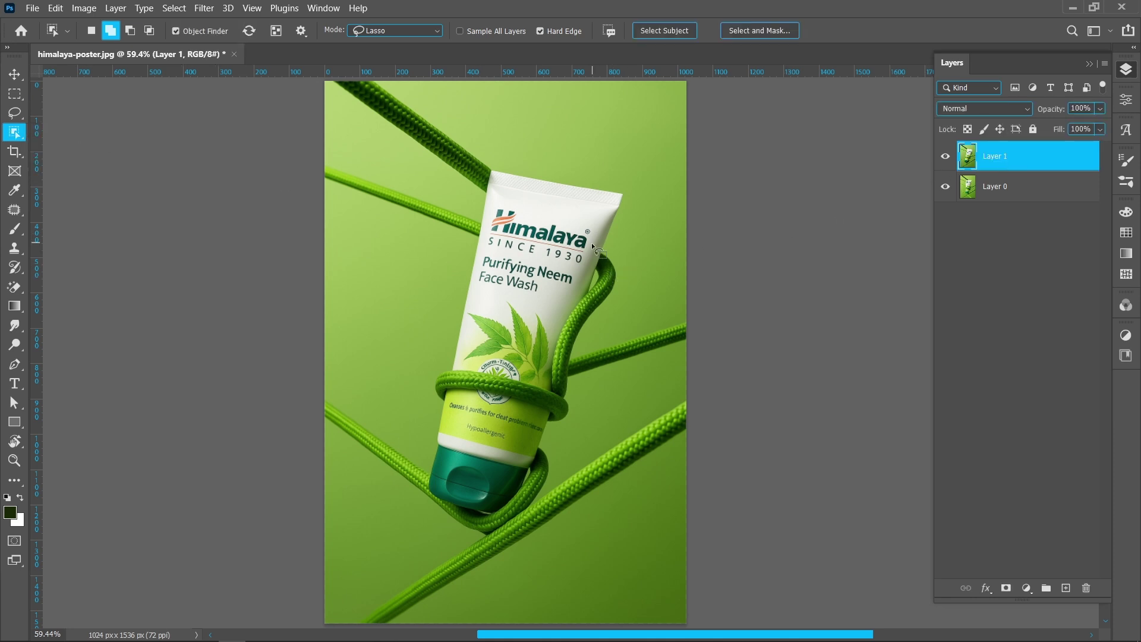
mouse_move(523, 370)
left_mouse_down()
mouse_move(546, 391)
mouse_move(616, 350)
left_mouse_up()
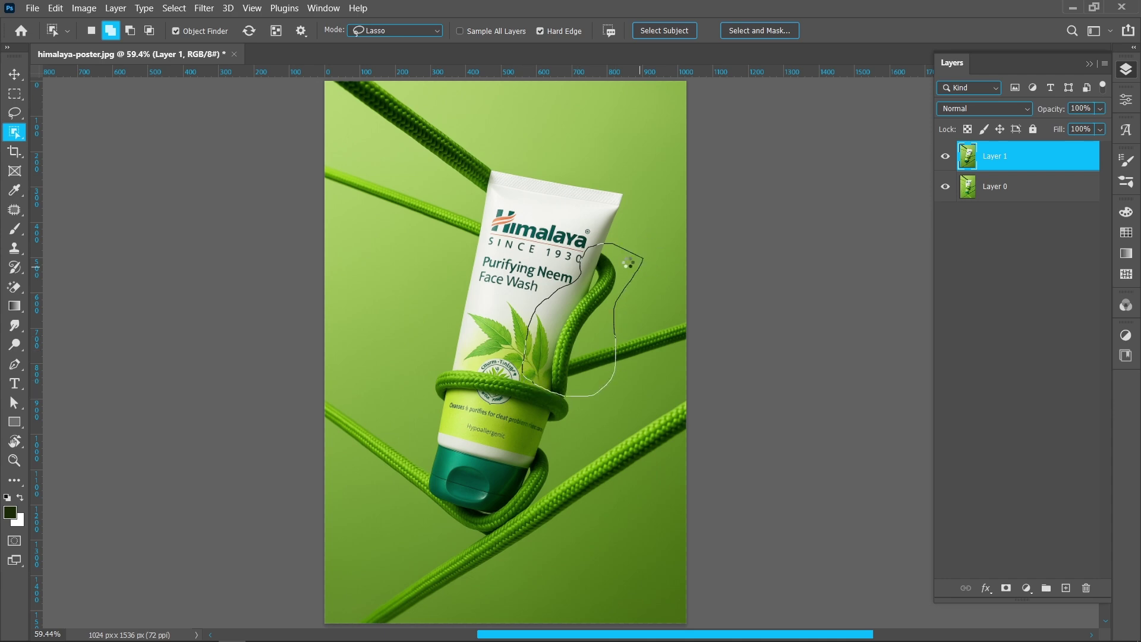
left_click_drag(628, 264, 629, 264)
- Subtract the stray tube area at the rope's lower end and the gap near its upper bend from the selection
scroll(634, 349, "up", 5)
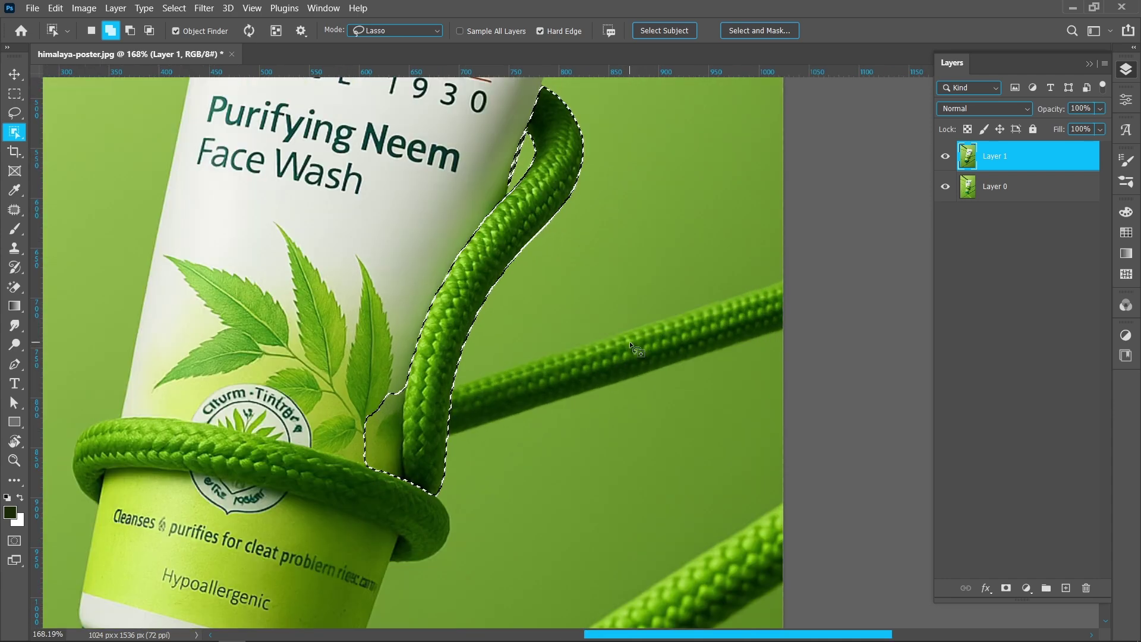
key("alt")
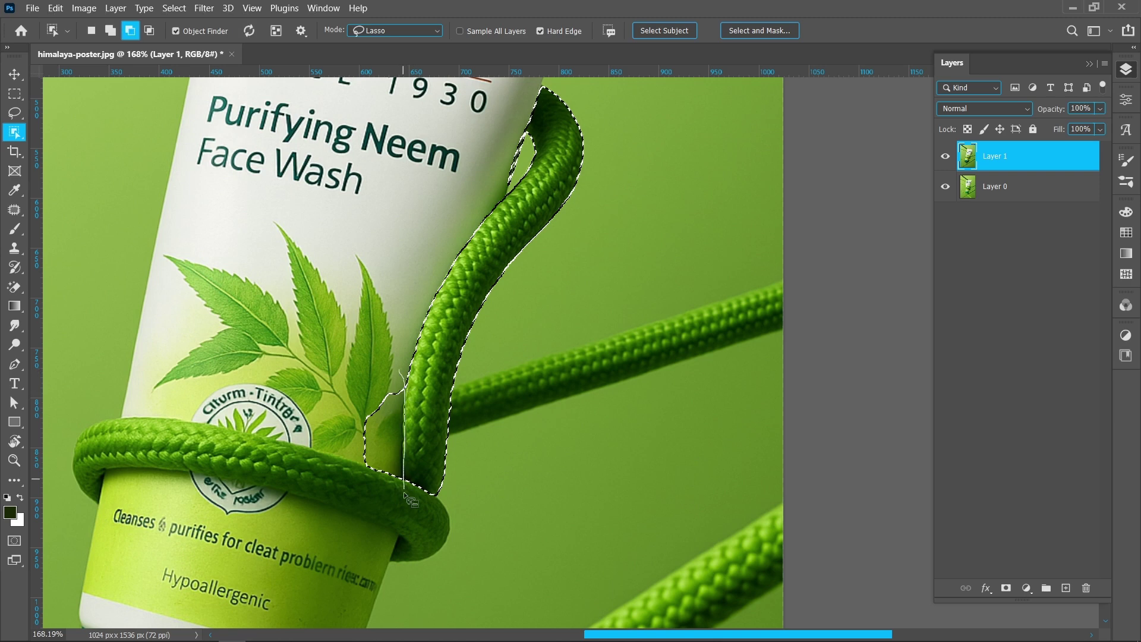
left_click_drag(408, 498, 395, 373)
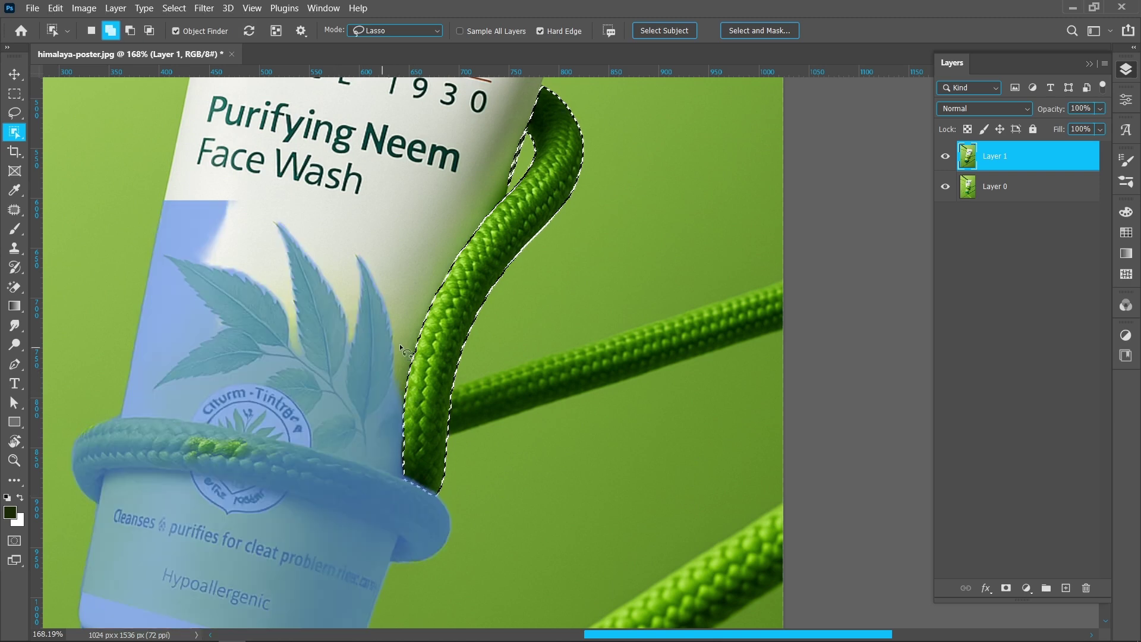
left_click_drag(543, 293, 524, 386)
key("l")
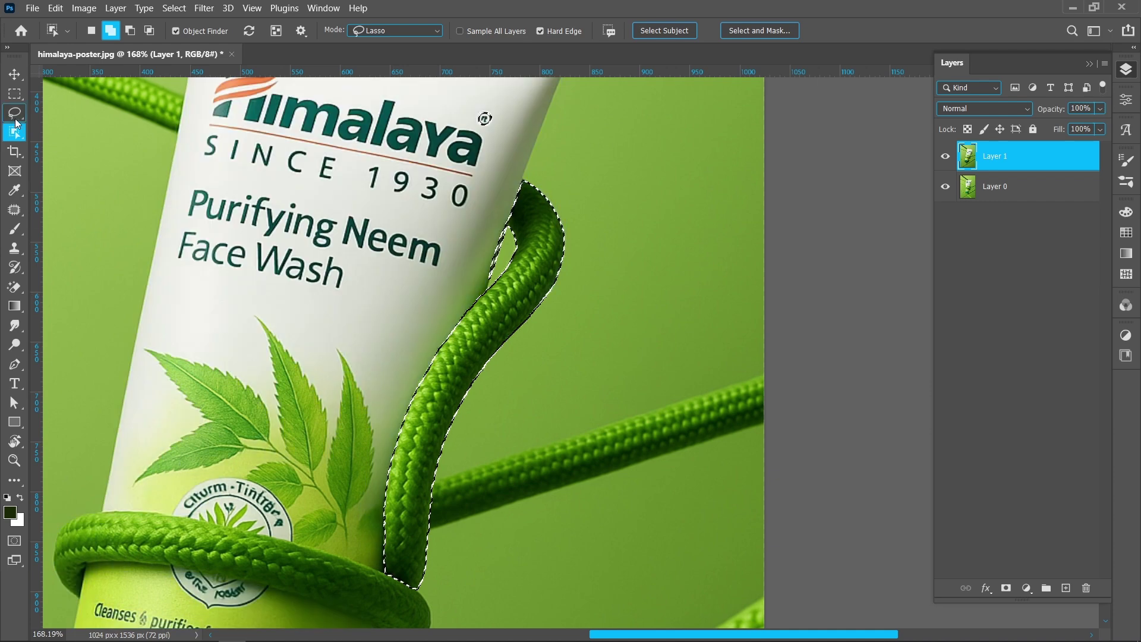
key("alt")
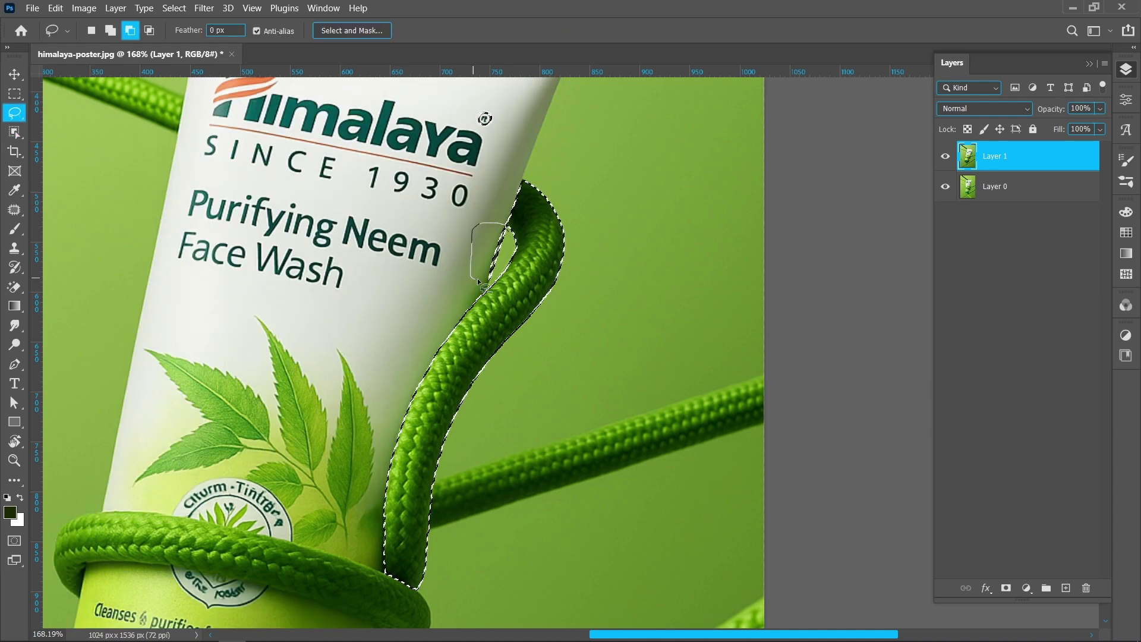
left_click_drag(504, 254, 509, 239)
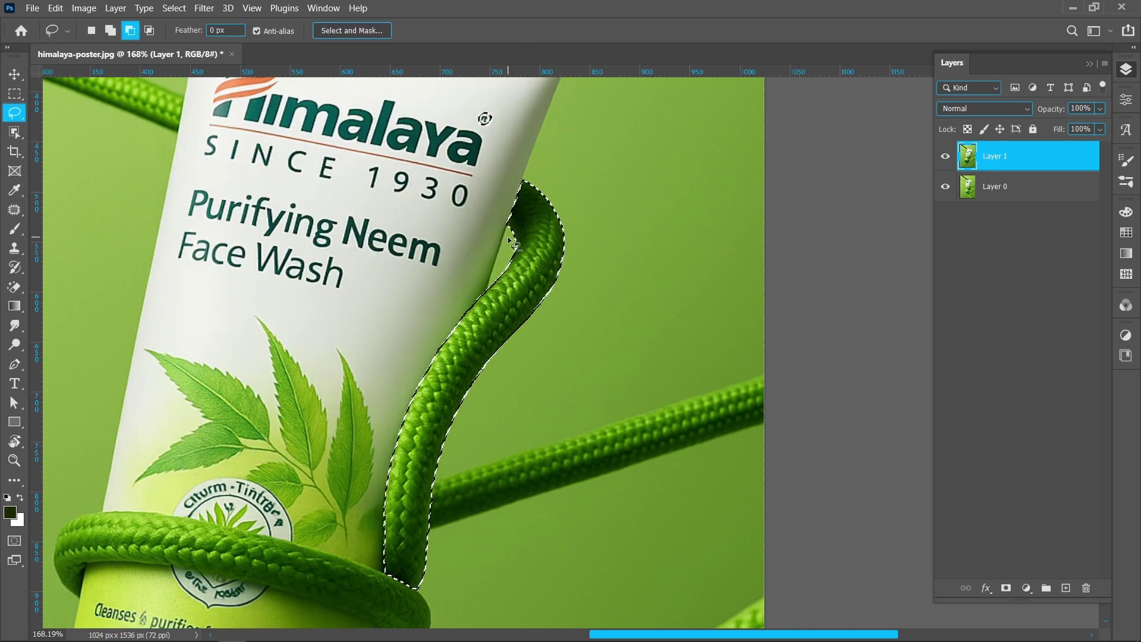
- Duplicate the selected rope piece onto a new layer and hide Layer 1
left_click_drag(470, 100, 488, 141)
scroll(629, 188, "down", 10)
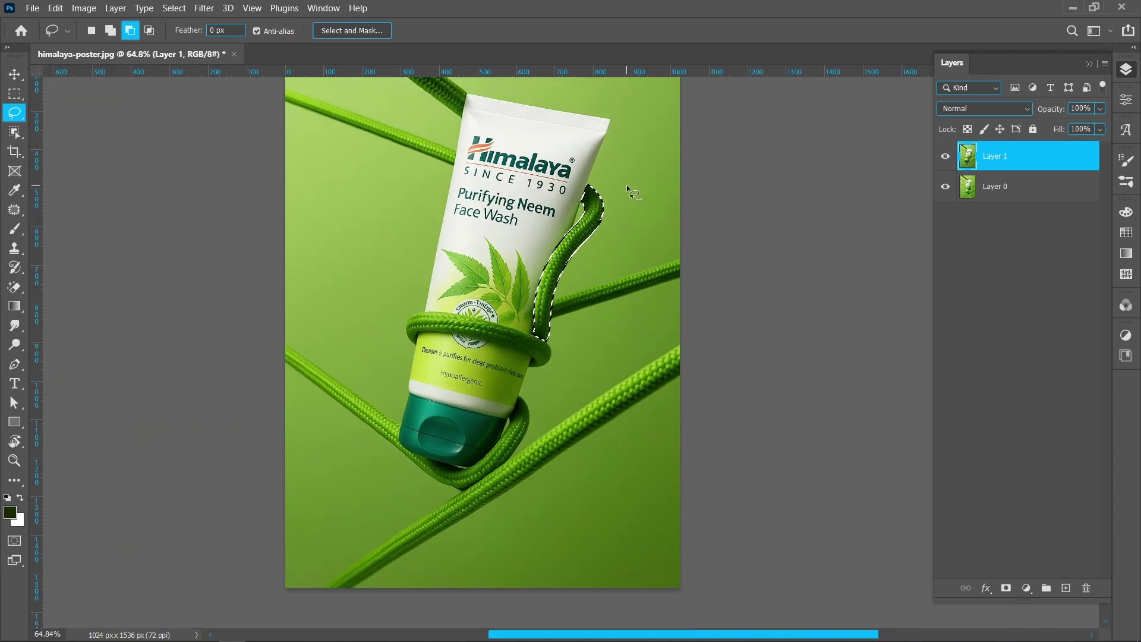
left_click_drag(638, 237, 645, 265)
key("ctrl+j")
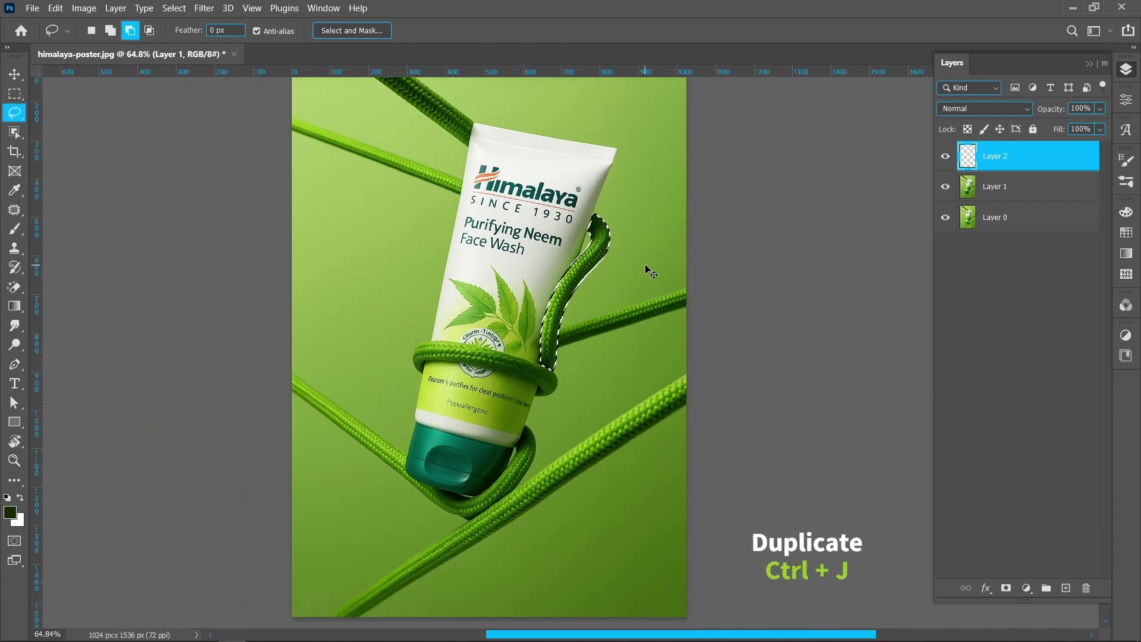
left_click(945, 186)
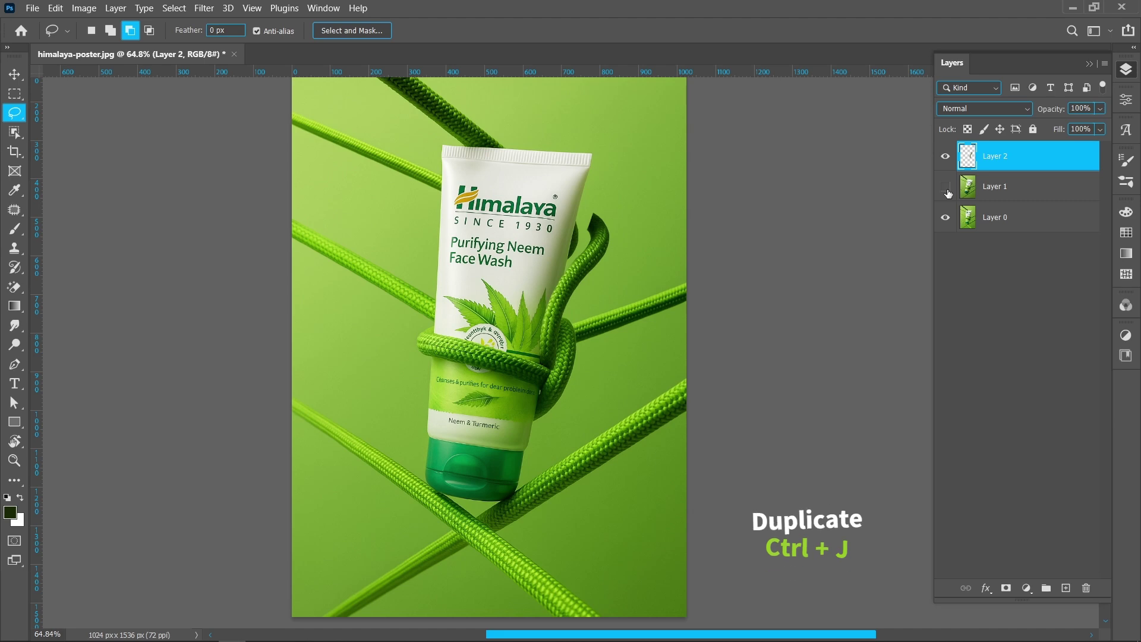
- Move the copied rope piece against the tube's right edge and enlarge it proportionally to match the other rope's thickness
key("v")
scroll(564, 273, "up", 5)
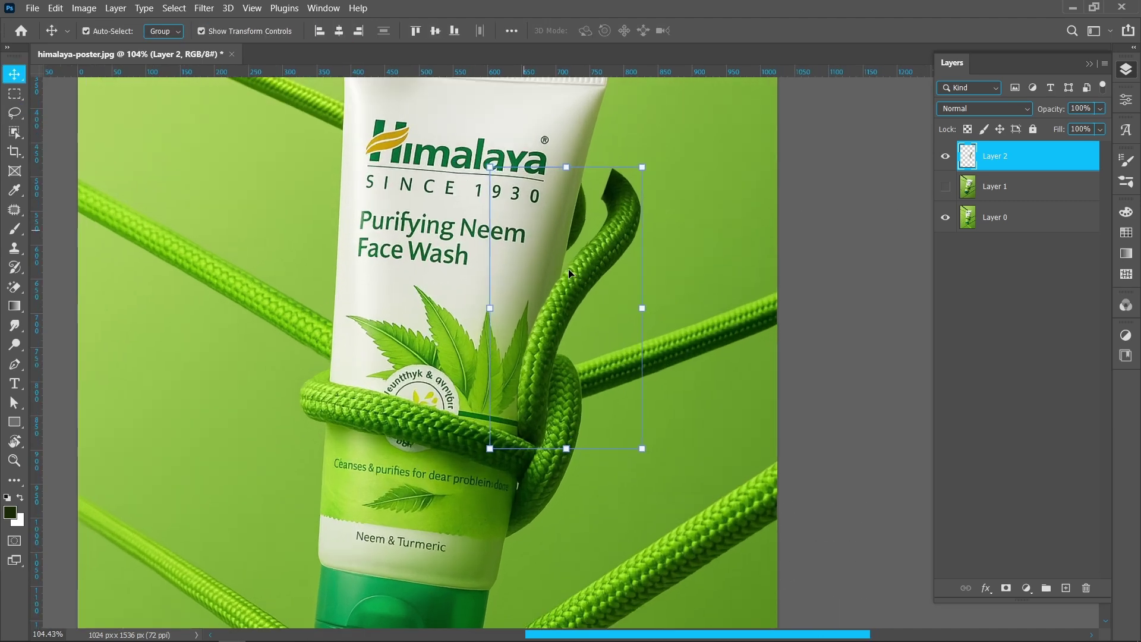
left_click_drag(560, 291, 529, 323)
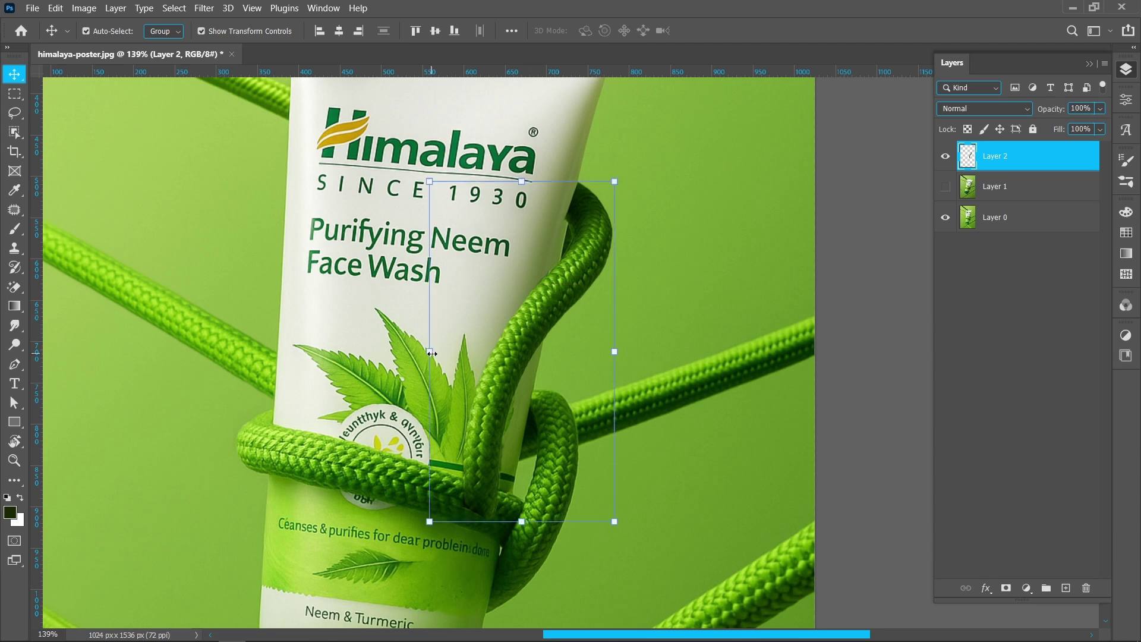
left_click_drag(432, 353, 392, 352)
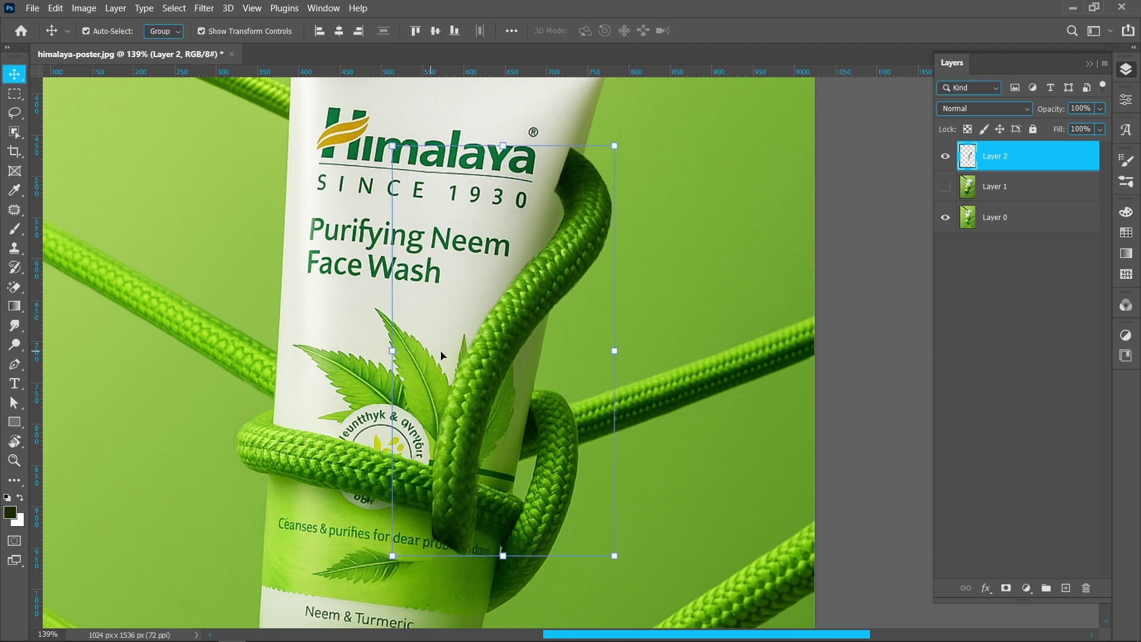
left_click_drag(636, 356, 637, 344)
key("Return")
- Reposition the enlarged rope piece lower along the tube's right edge, nudging it slightly left and down
left_click_drag(518, 309, 544, 344)
key("Left")
key("Left")
key("Down")
key("Down")
key("Down")
key("Down")
key("Down")
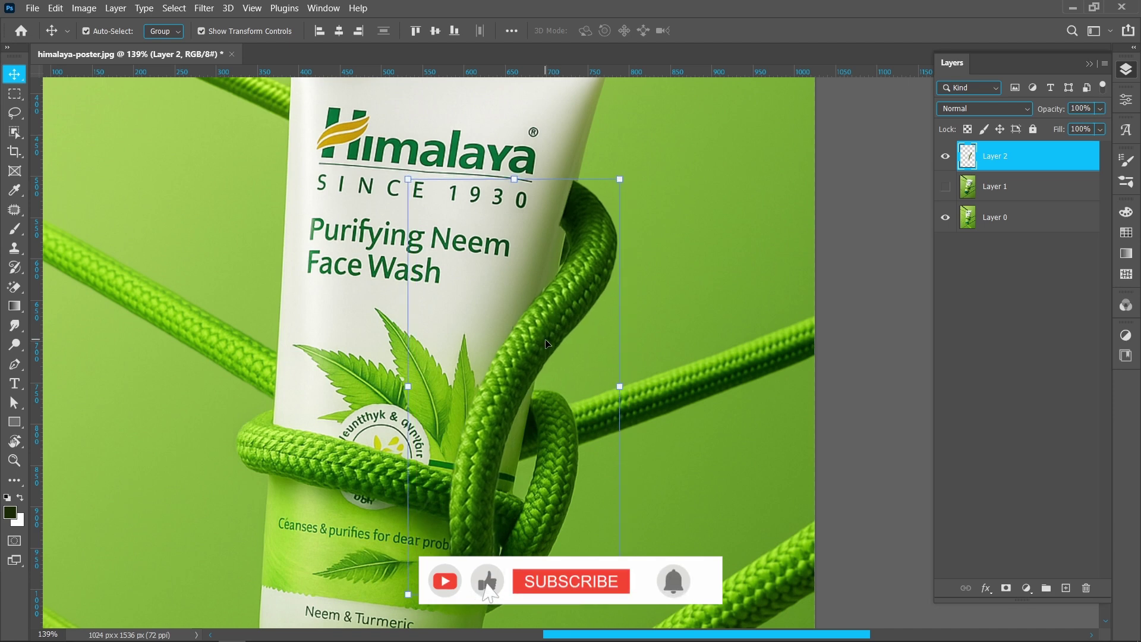
- Start Puppet Warp on the copied rope piece, pin it along its length, and shift its middle slightly left
left_click(55, 8)
left_click(108, 289)
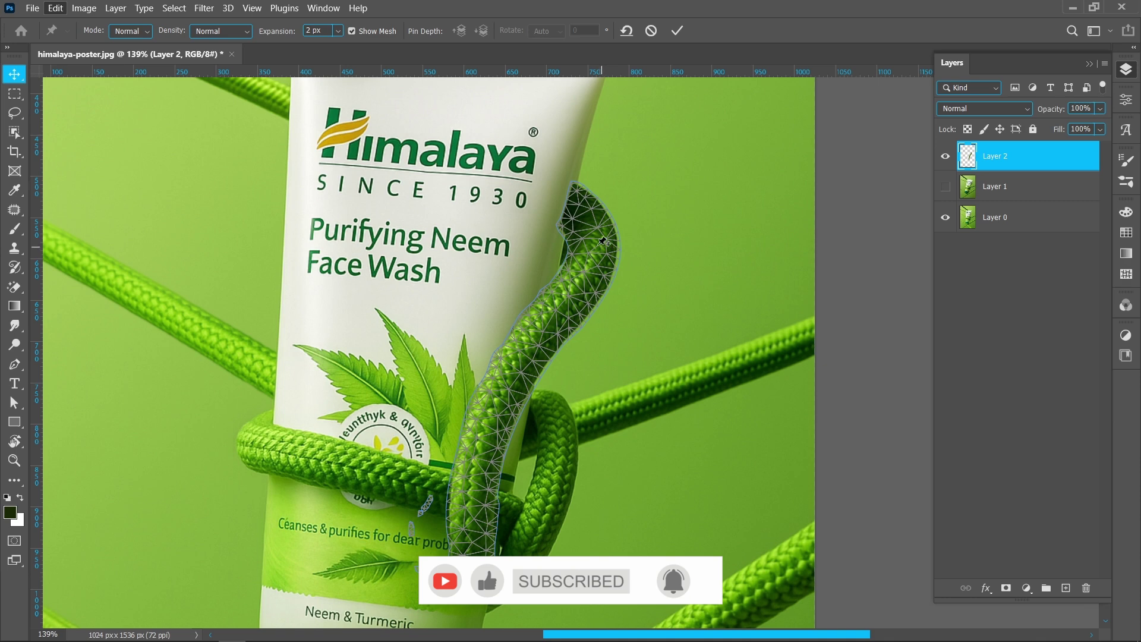
left_click(584, 234)
left_click(517, 371)
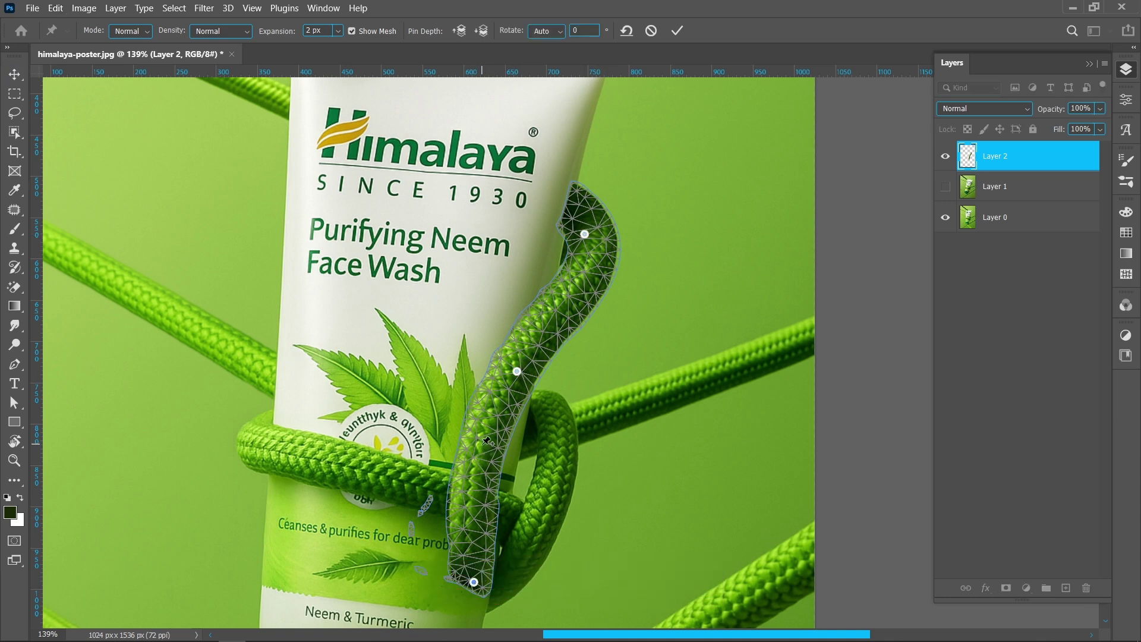
left_click(482, 444)
left_click_drag(486, 458, 489, 426)
left_click_drag(516, 374, 507, 374)
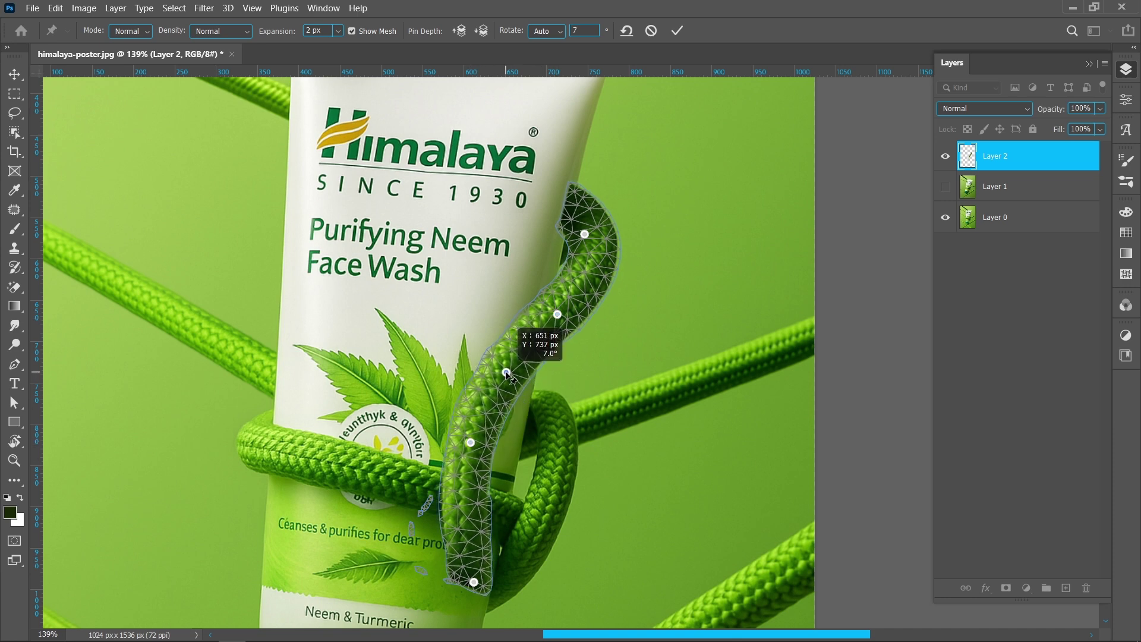
- Bend the rope's lower end right and upward onto the existing rope loop, adjusting the neighbouring pins to smooth the curve
left_click_drag(473, 582, 538, 545)
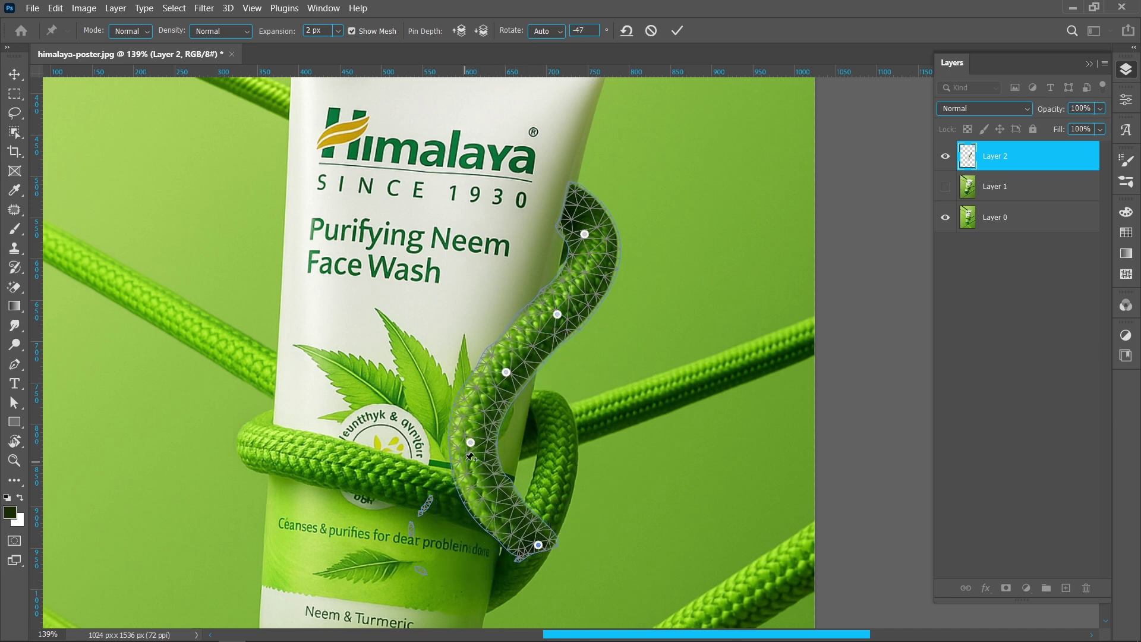
left_click_drag(470, 442, 474, 439)
left_click_drag(537, 545, 568, 509)
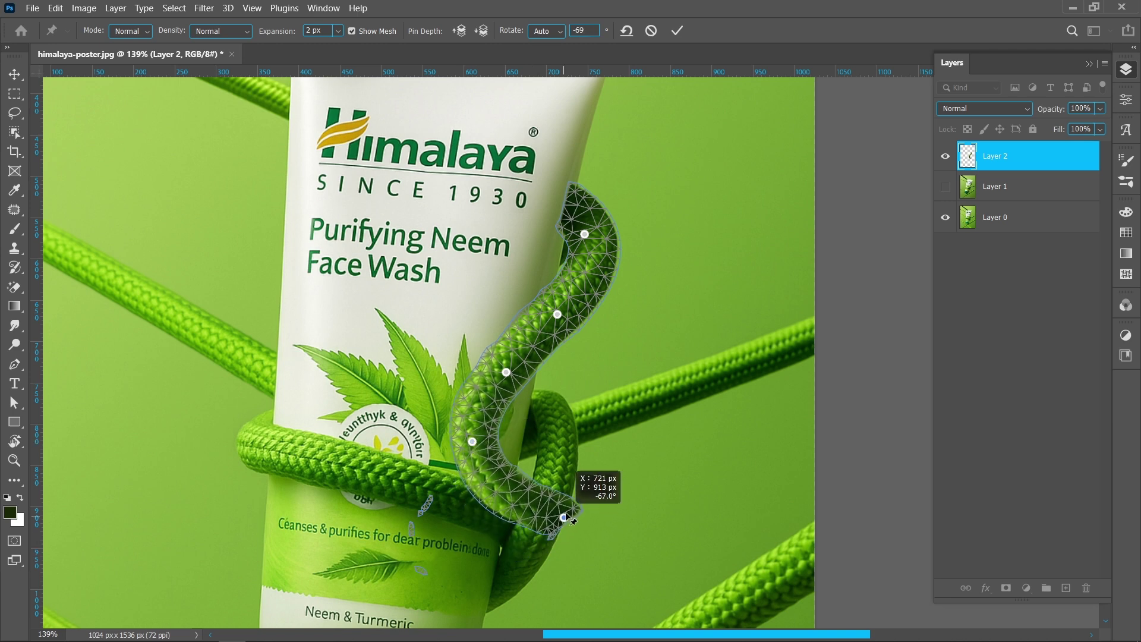
left_click_drag(505, 374, 500, 366)
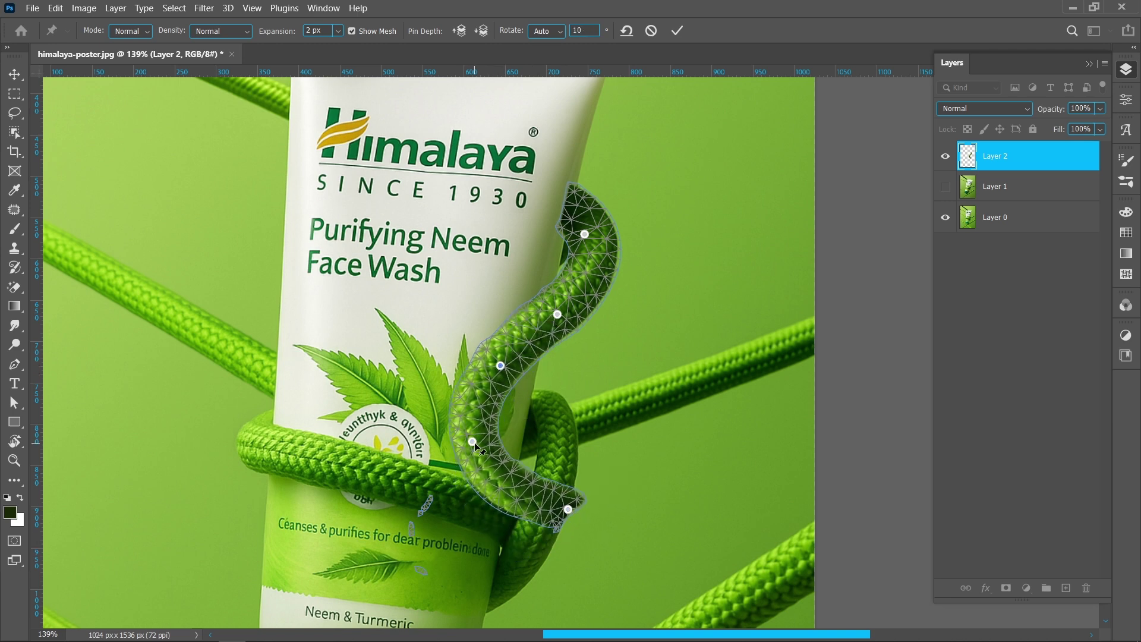
left_click_drag(473, 442, 492, 439)
left_click_drag(568, 510, 570, 500)
left_click_drag(493, 442, 488, 446)
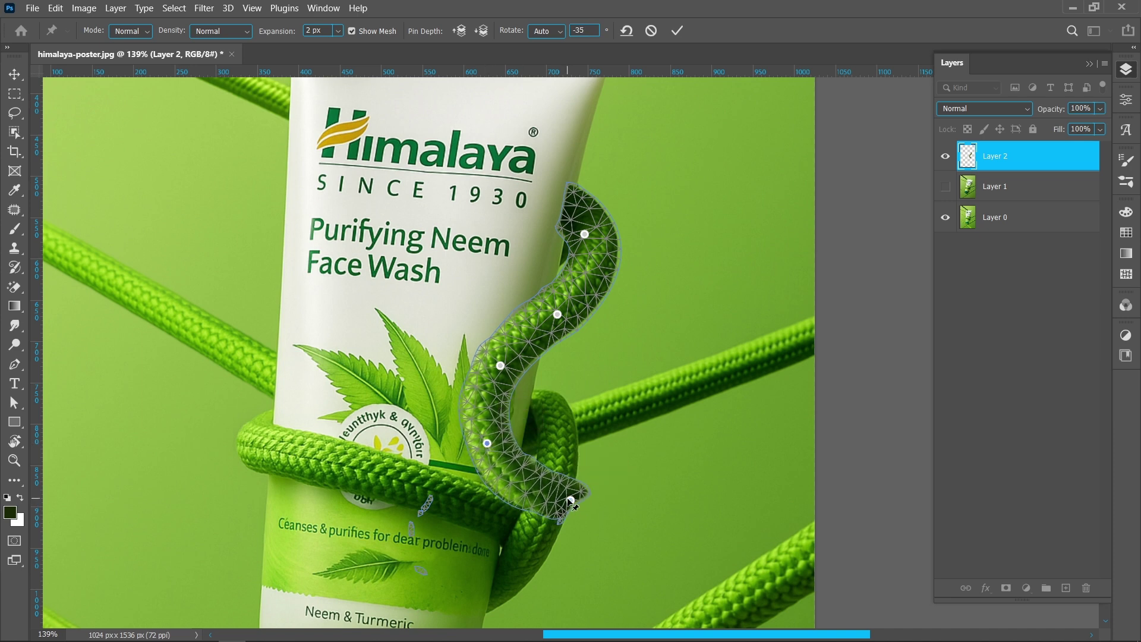
- Fine-tune the pins at the rope's lower end and middle, and apply the Puppet Warp
left_click_drag(570, 500, 567, 500)
left_click_drag(486, 443, 490, 446)
left_click_drag(500, 365, 505, 368)
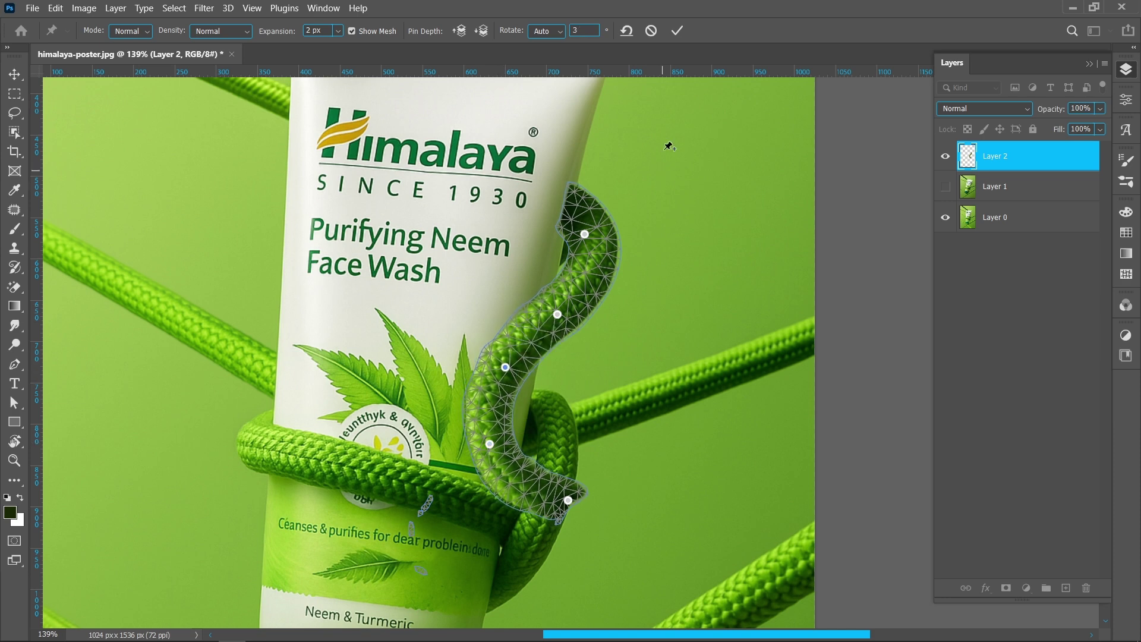
left_click(677, 31)
- Nudge the warped rope piece a few pixels up and left against the tube's right edge
scroll(636, 285, "down", 4)
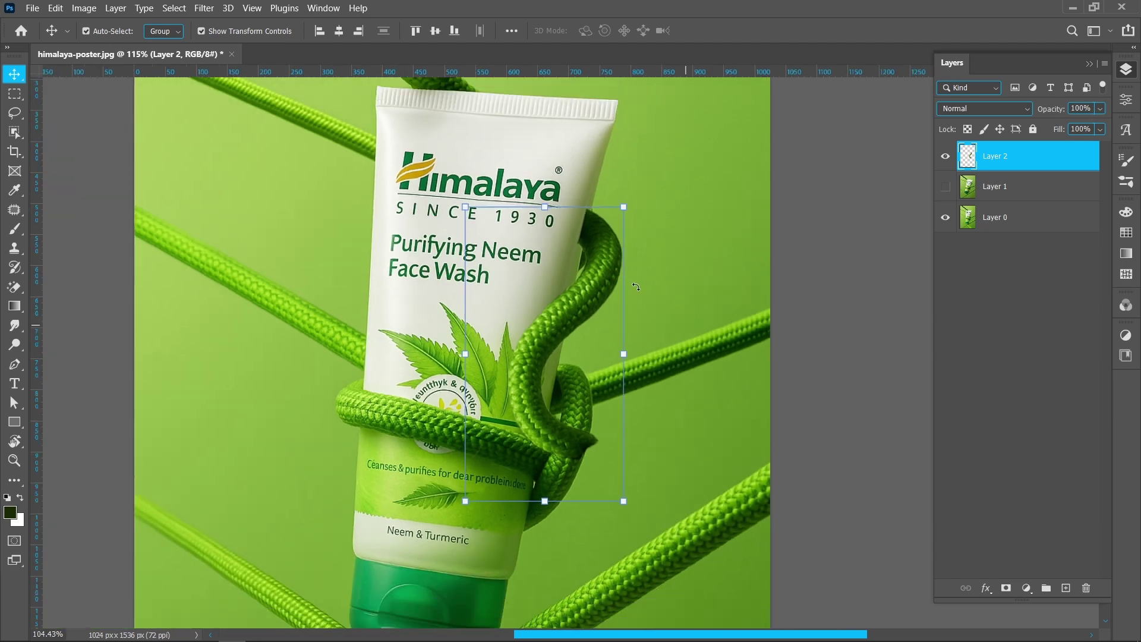
scroll(636, 286, "up", 4)
scroll(635, 286, "up", 2)
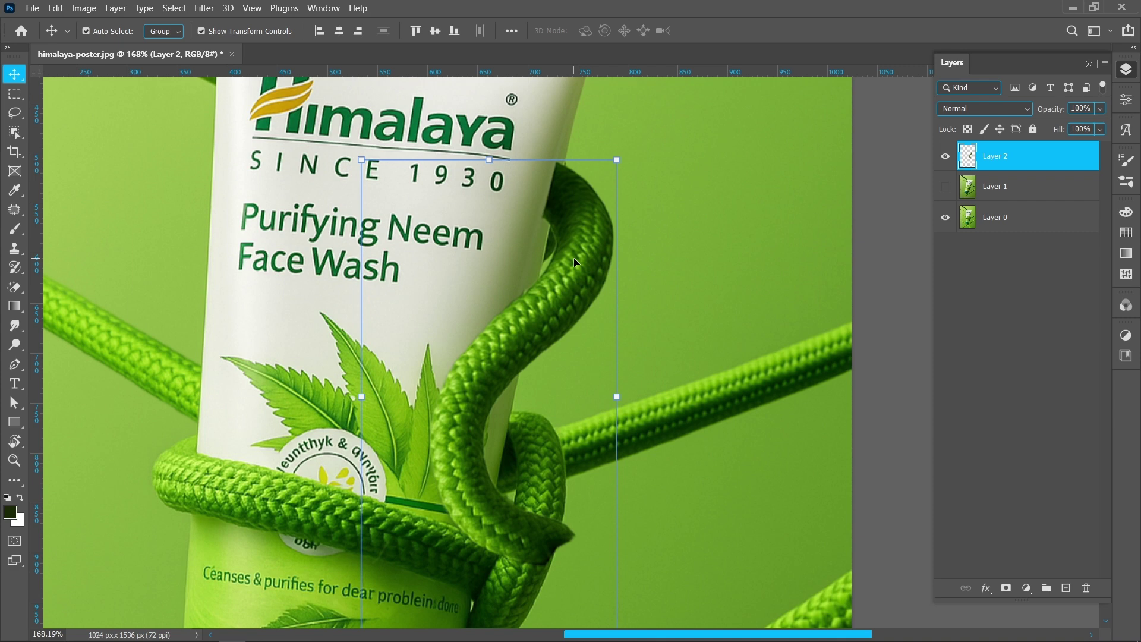
key("shift+Left")
key("Up")
key("Up")
key("Right")
key("Right")
key("Right")
key("Up")
key("Up")
key("Up")
key("Up")
key("Left")
key("Up")
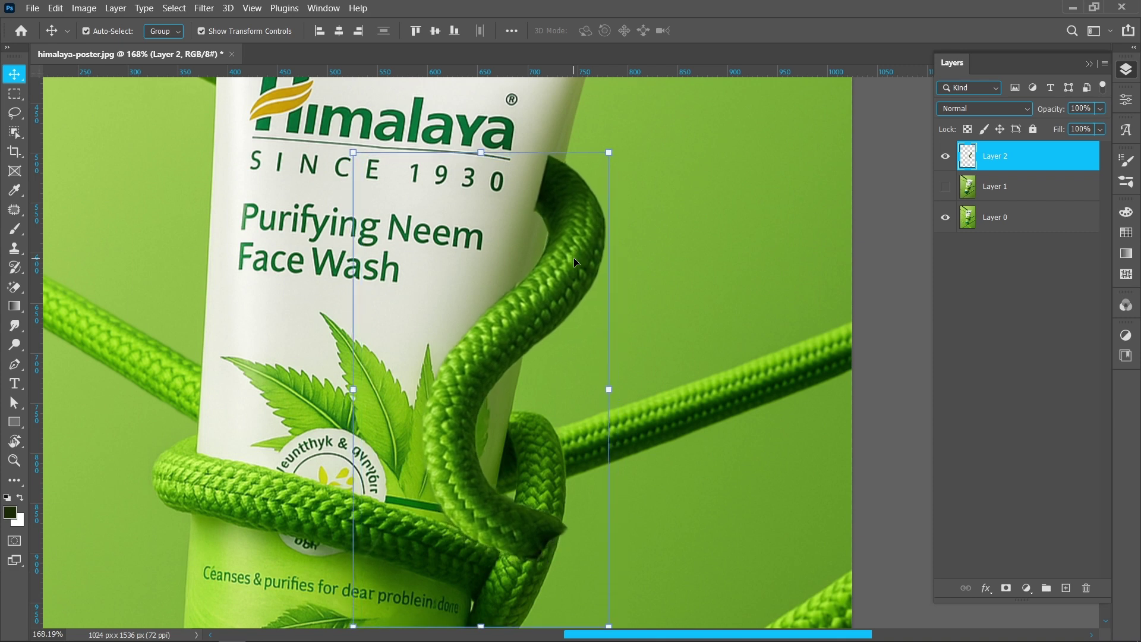
- Rotate the rope piece by -1.55° and nudge it 4 px right, applying the transform
scroll(574, 261, "down", 5)
key("ctrl+t")
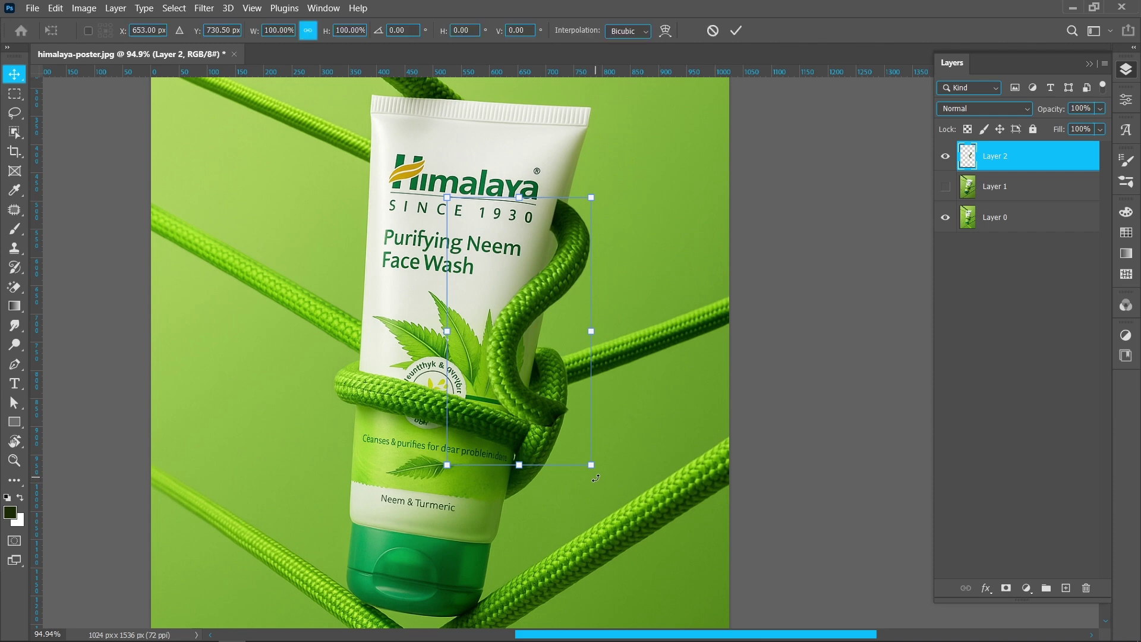
left_click_drag(595, 478, 598, 478)
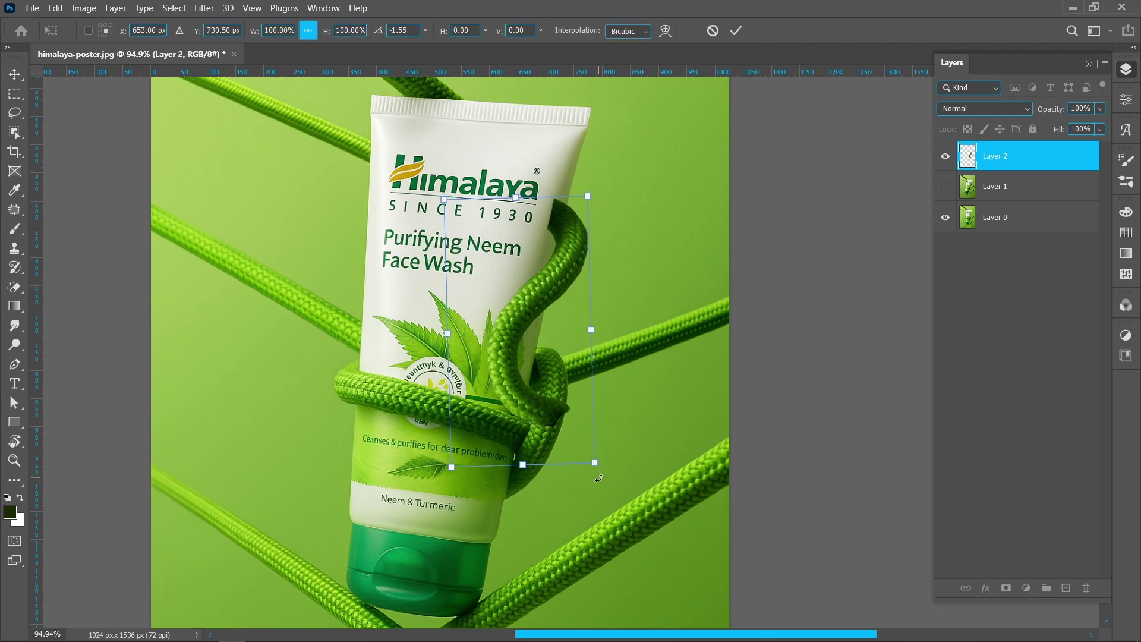
scroll(564, 364, "up", 3)
left_click_drag(529, 324, 535, 378)
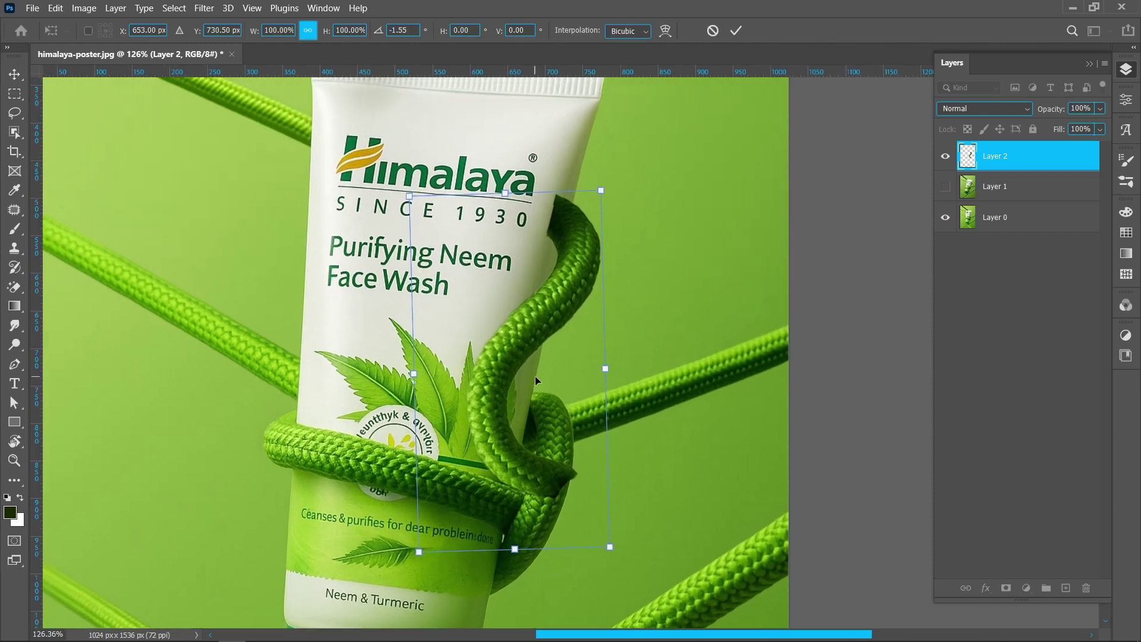
key("Right")
key("Right")
key("Right")
key("Right")
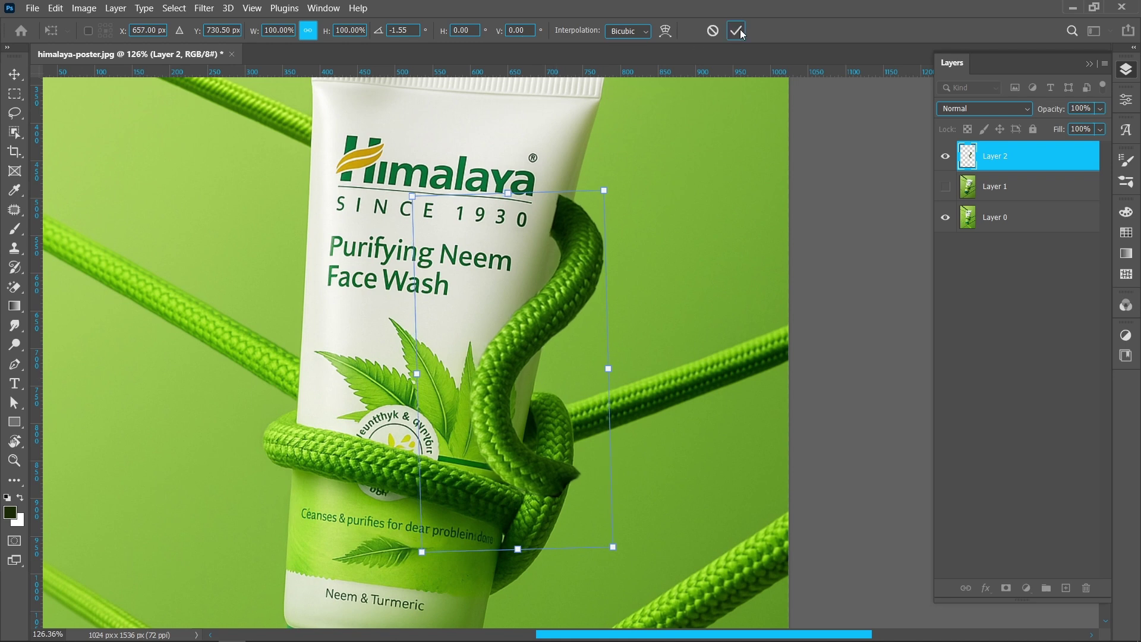
left_click(735, 31)
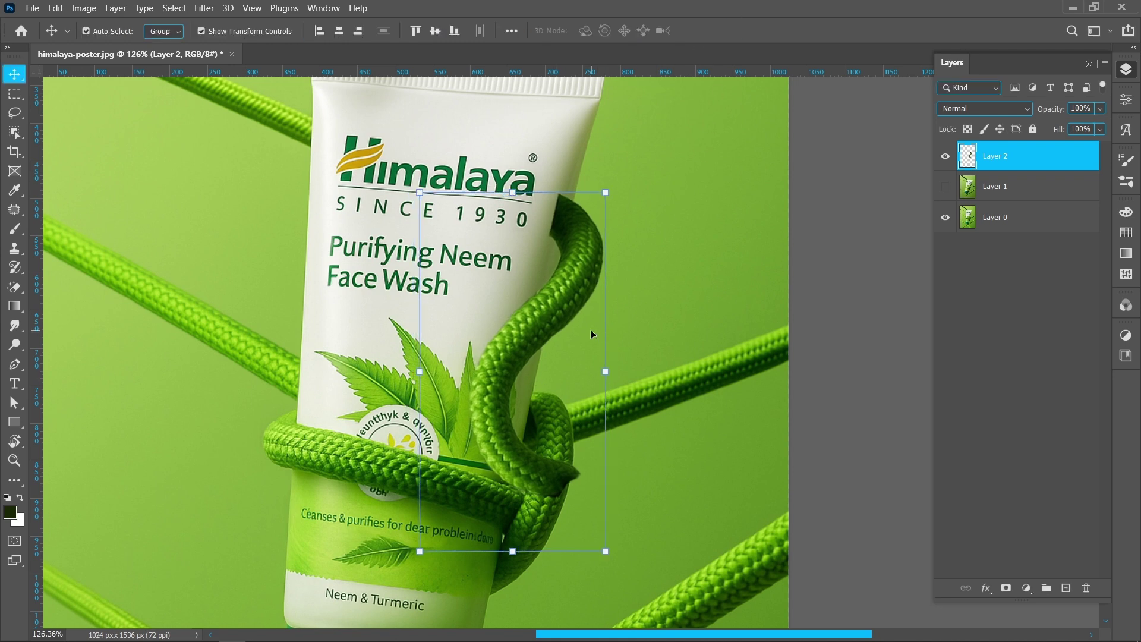
- Rotate the rope piece by 1.24° and shift it about 4 px left and 2 px up, applying the transform
left_click_drag(575, 303, 569, 392)
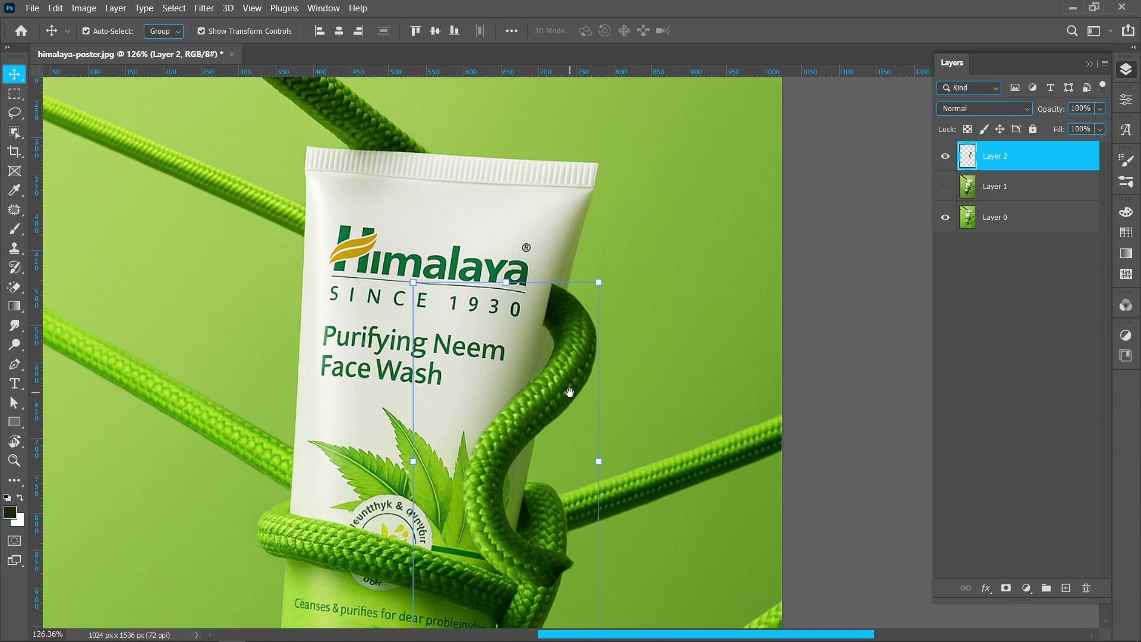
key("ctrl+t")
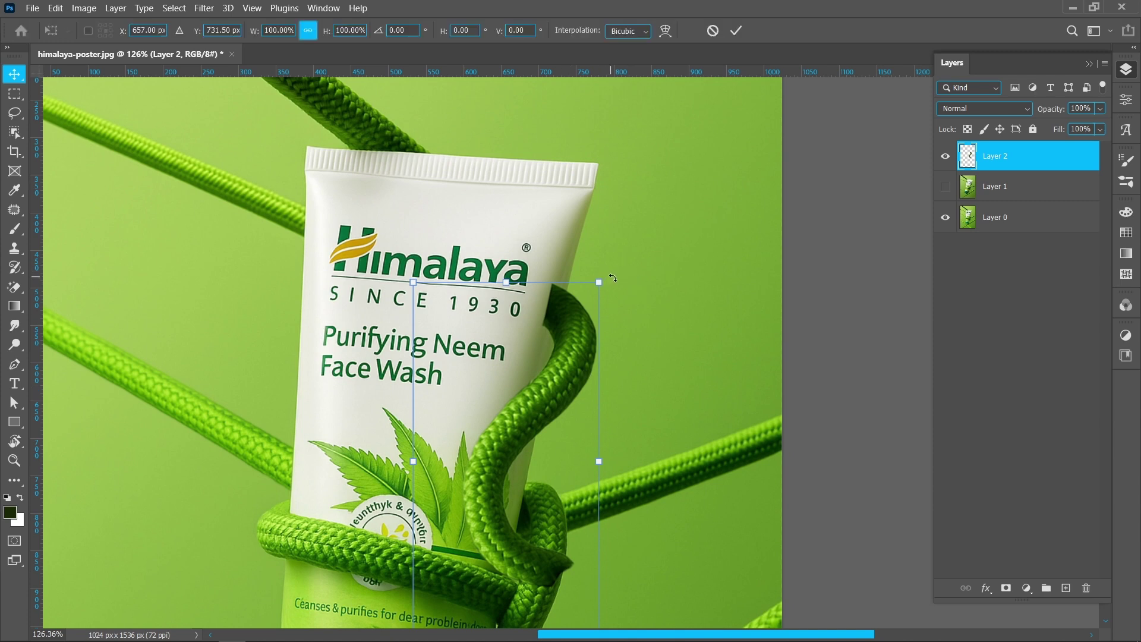
left_click_drag(613, 278, 614, 280)
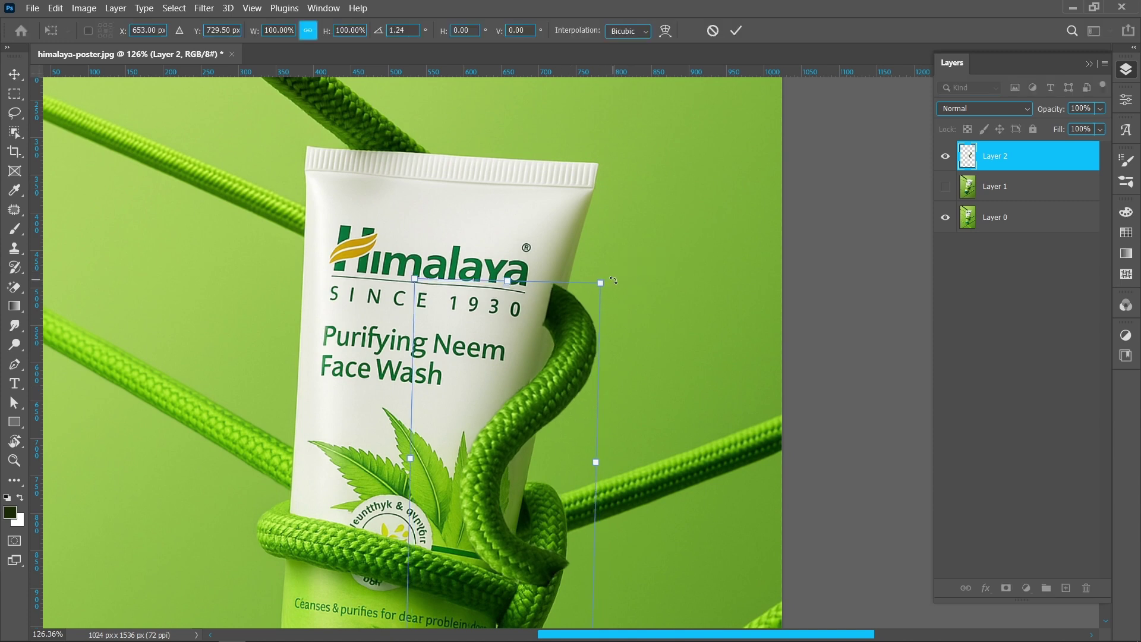
left_click(735, 30)
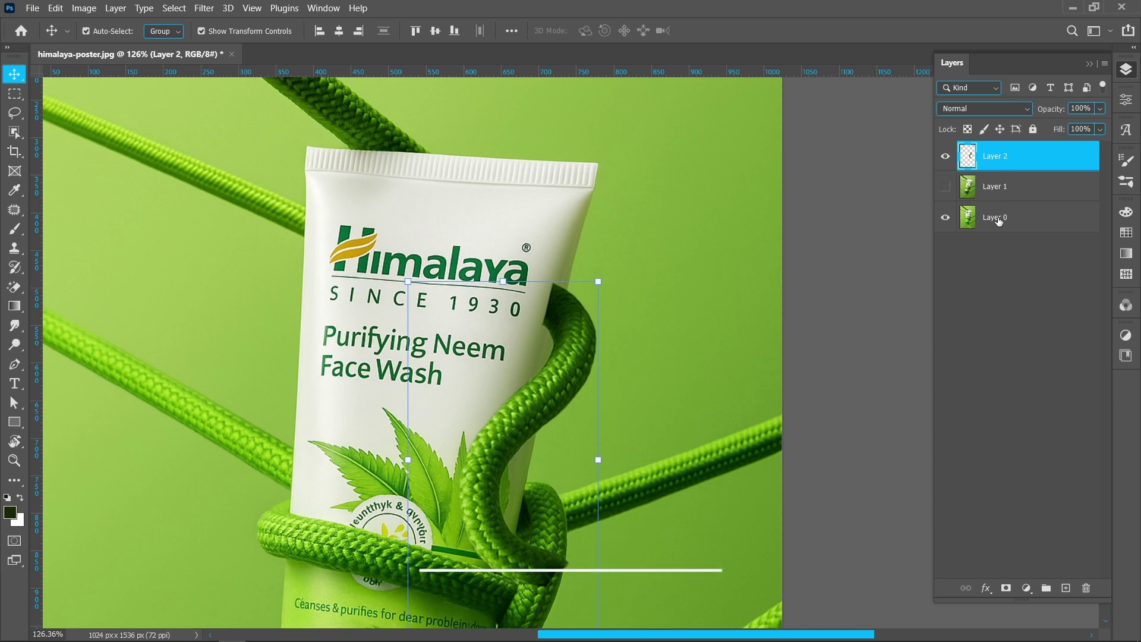
- Select the tube on Layer 0 with the Object Selection tool
left_click(994, 217)
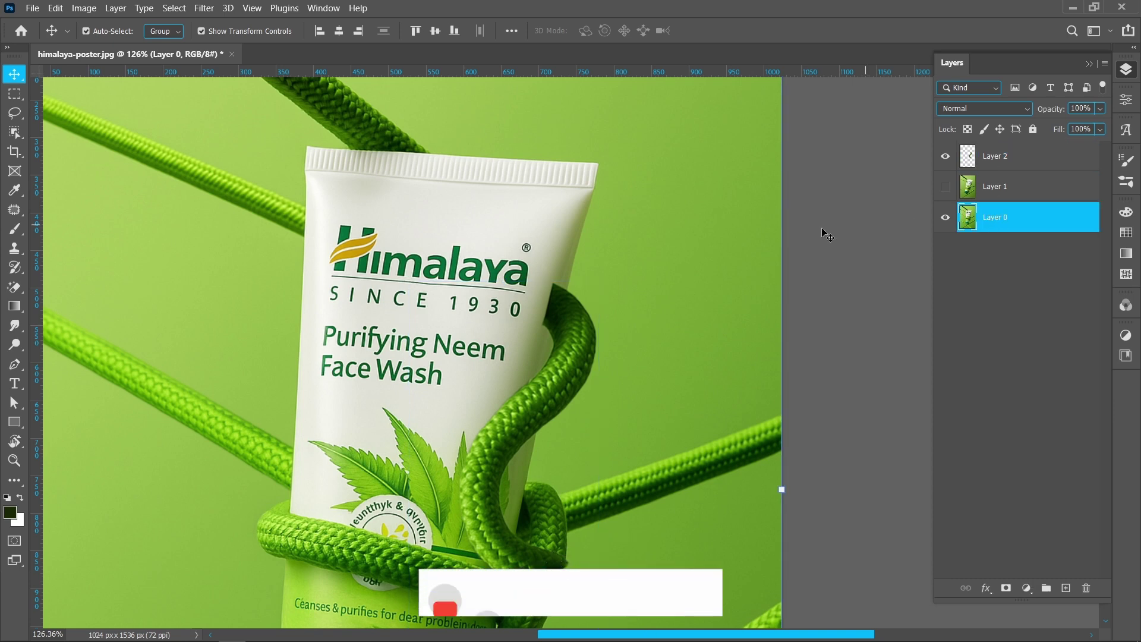
left_click(14, 131)
left_click(66, 131)
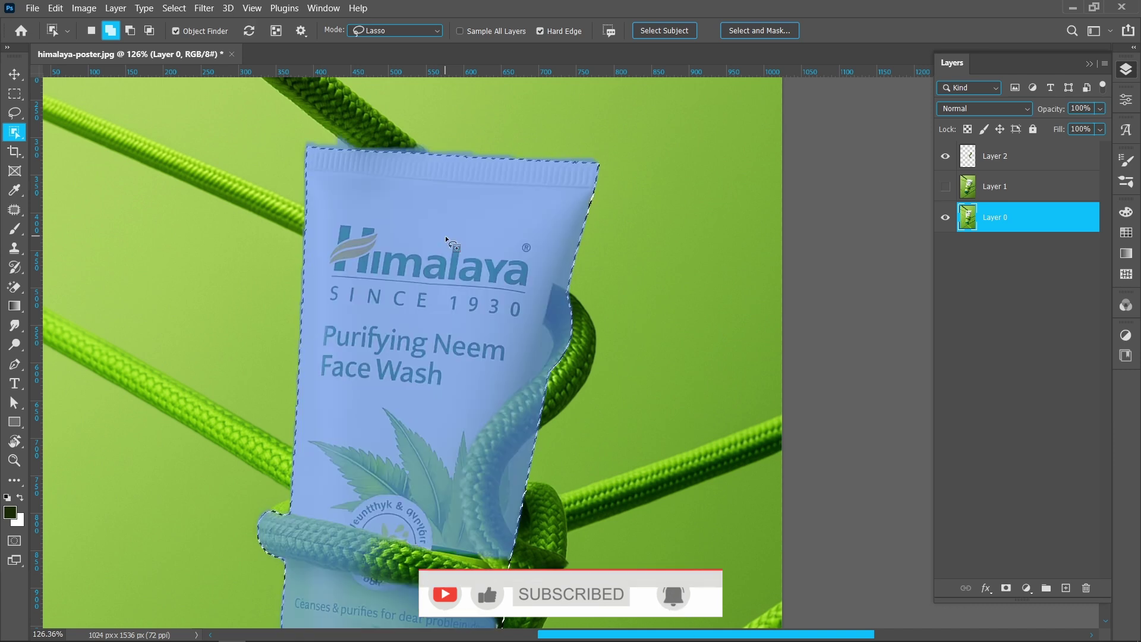
left_click(498, 249)
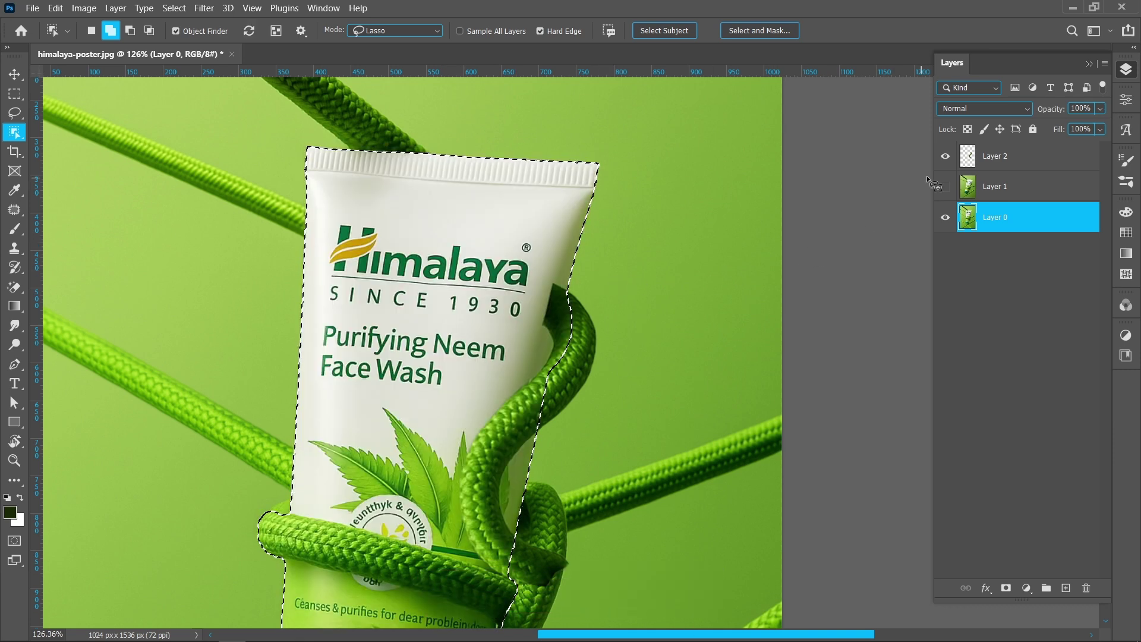
- Hide Layer 2, subtract the dark rope sliver at the tube's right edge from the selection, and duplicate the tube onto a new layer
left_click(945, 155)
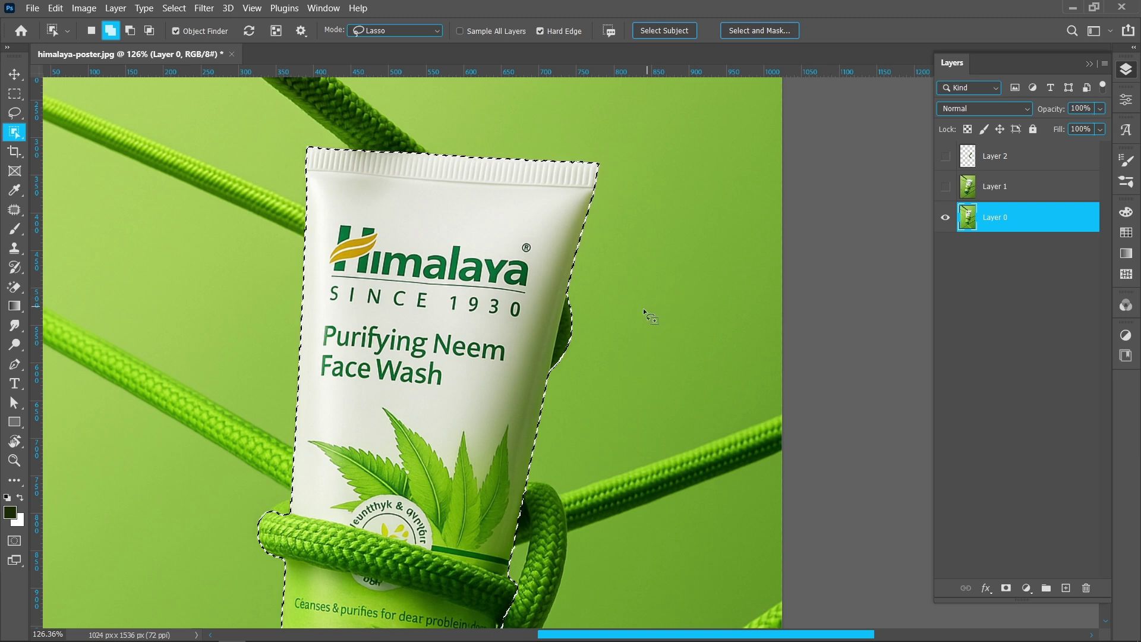
left_click_drag(576, 294, 557, 369)
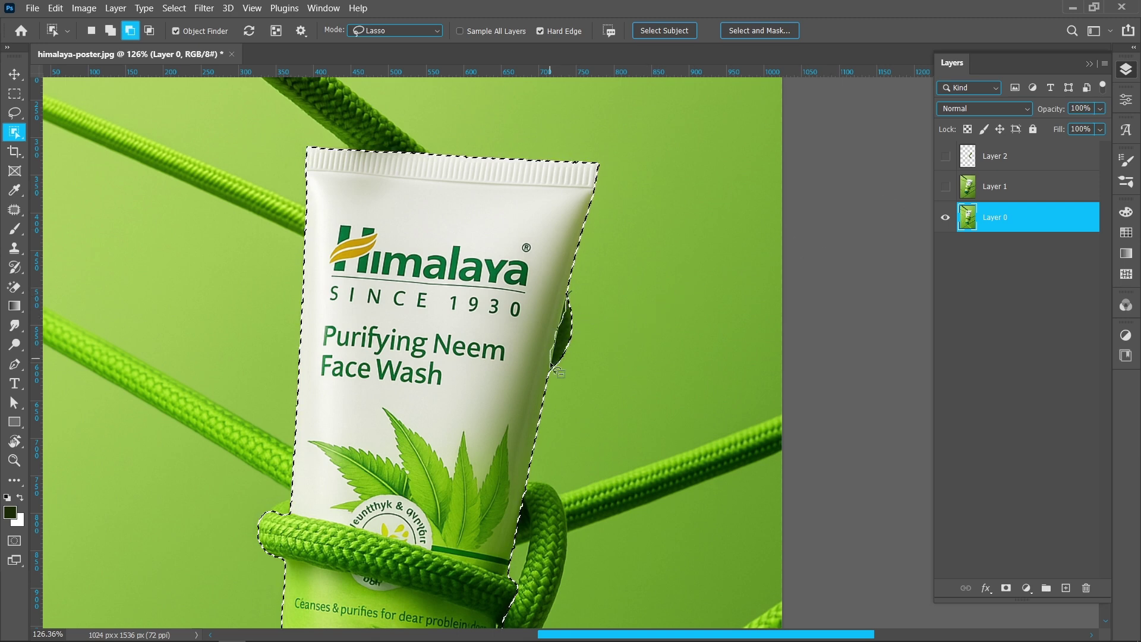
left_click_drag(600, 309, 599, 309)
key("ctrl+j")
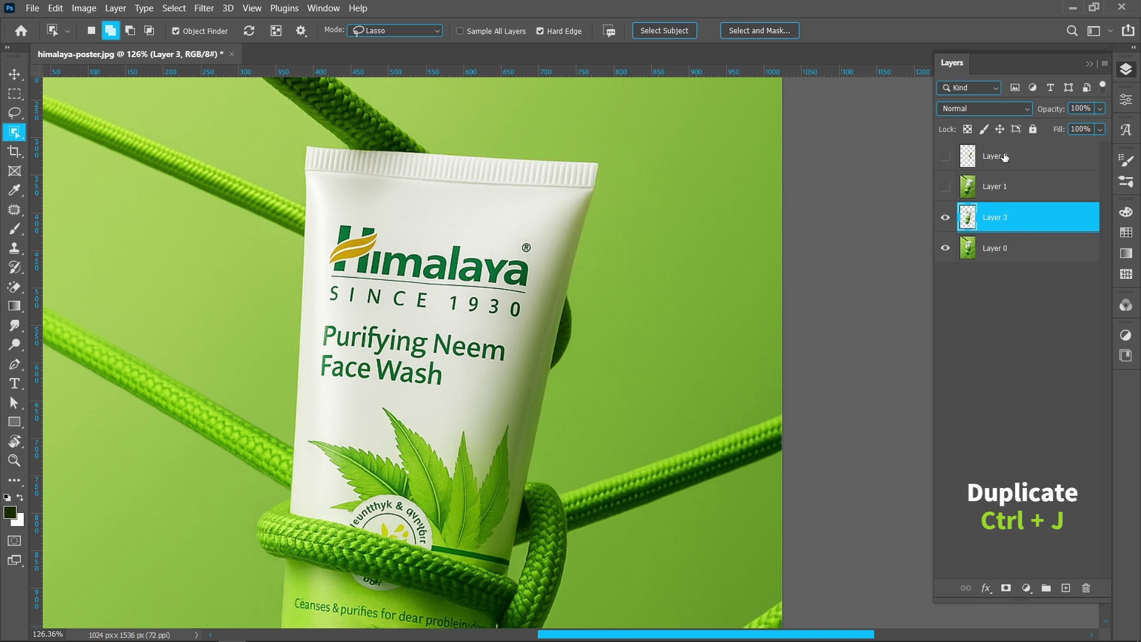
- Place Layer 2 directly above Layer 3, show it, and mask it with the inverted tube outline loaded from Layer 3
left_click_drag(1004, 157, 1002, 189)
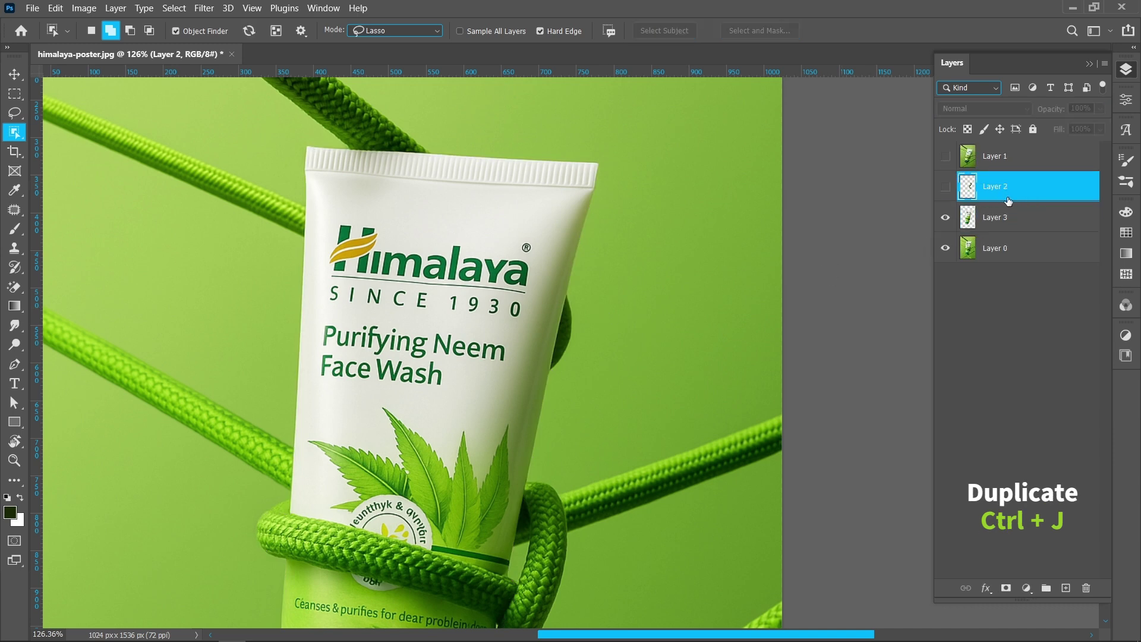
left_click(944, 187)
left_click(967, 219, "ctrl")
key("v")
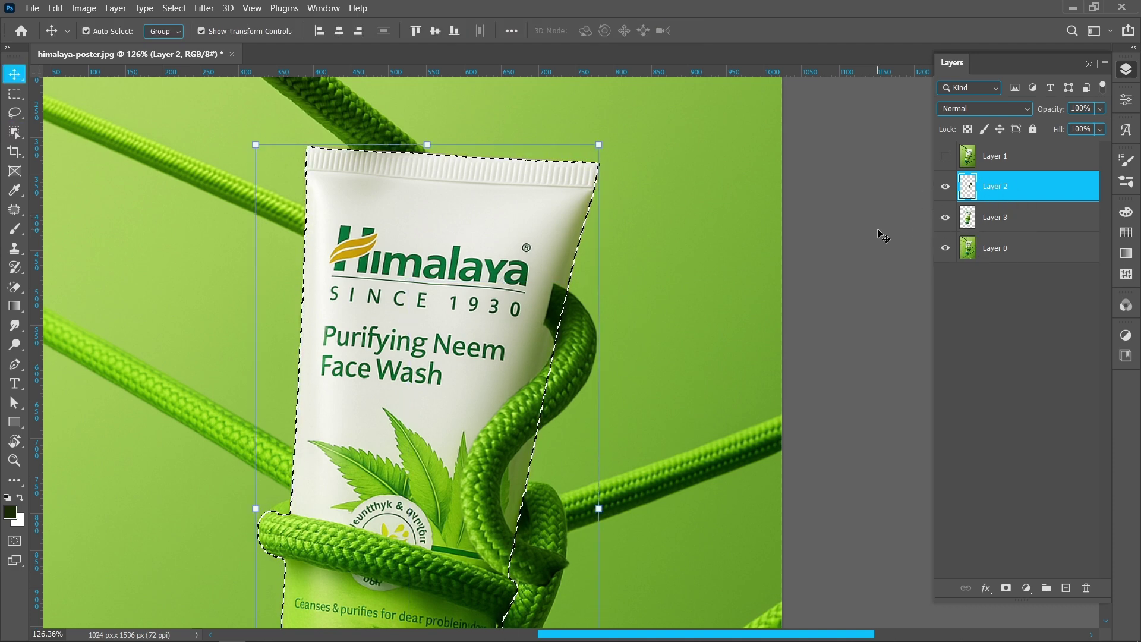
left_click(1006, 588)
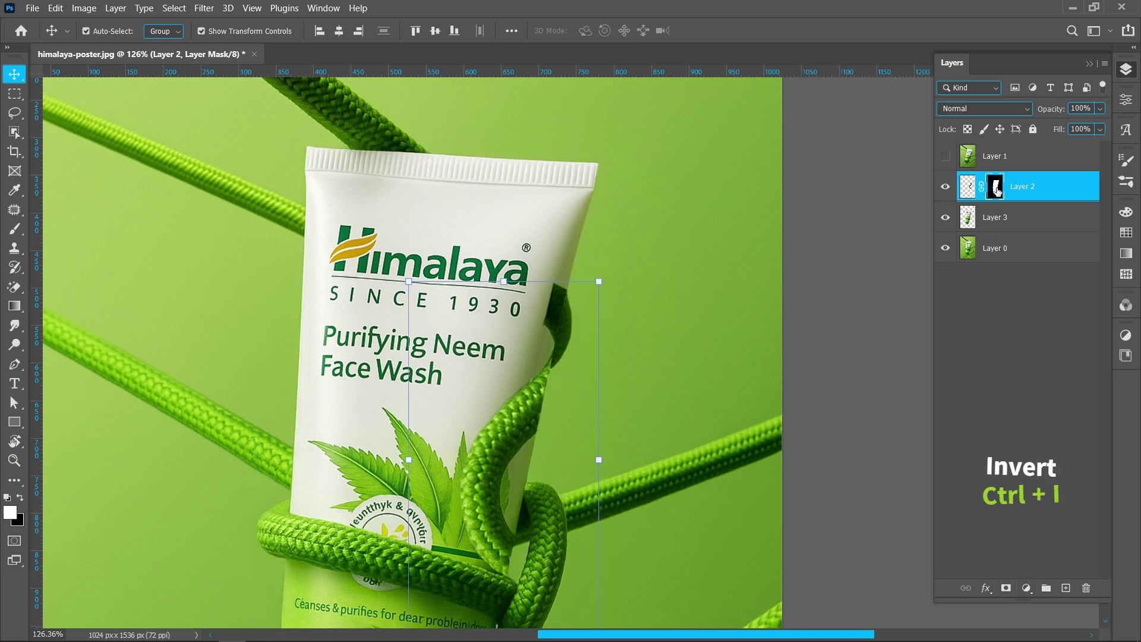
key("ctrl+i")
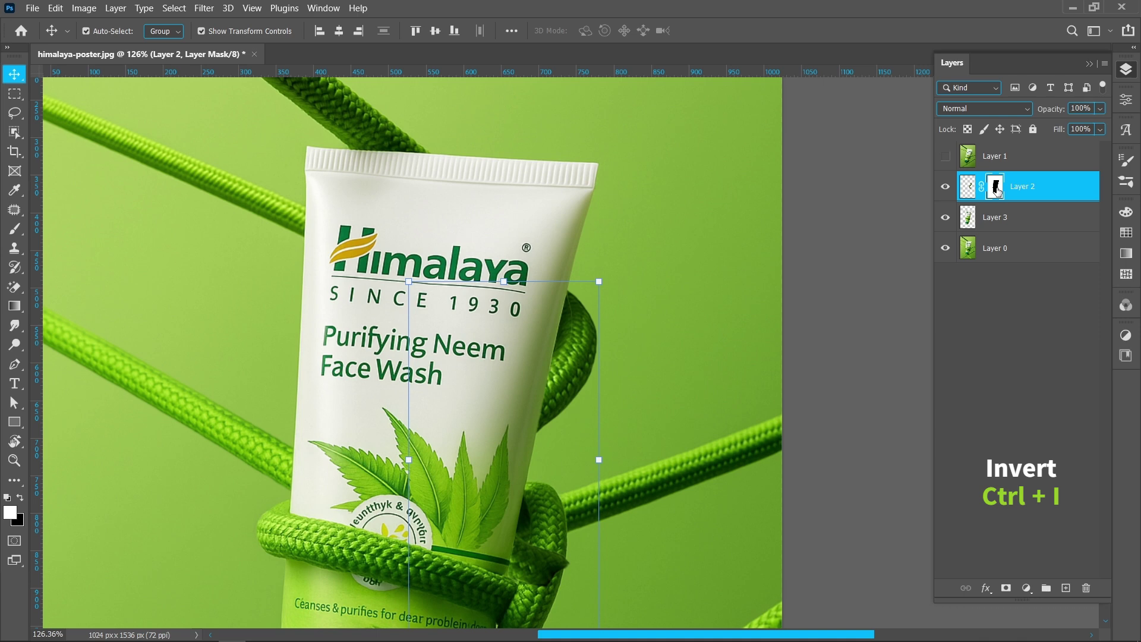
- Paint white on Layer 2's mask with a 109 px brush to bring the rope's middle and lower part back in front of the tube
key("b")
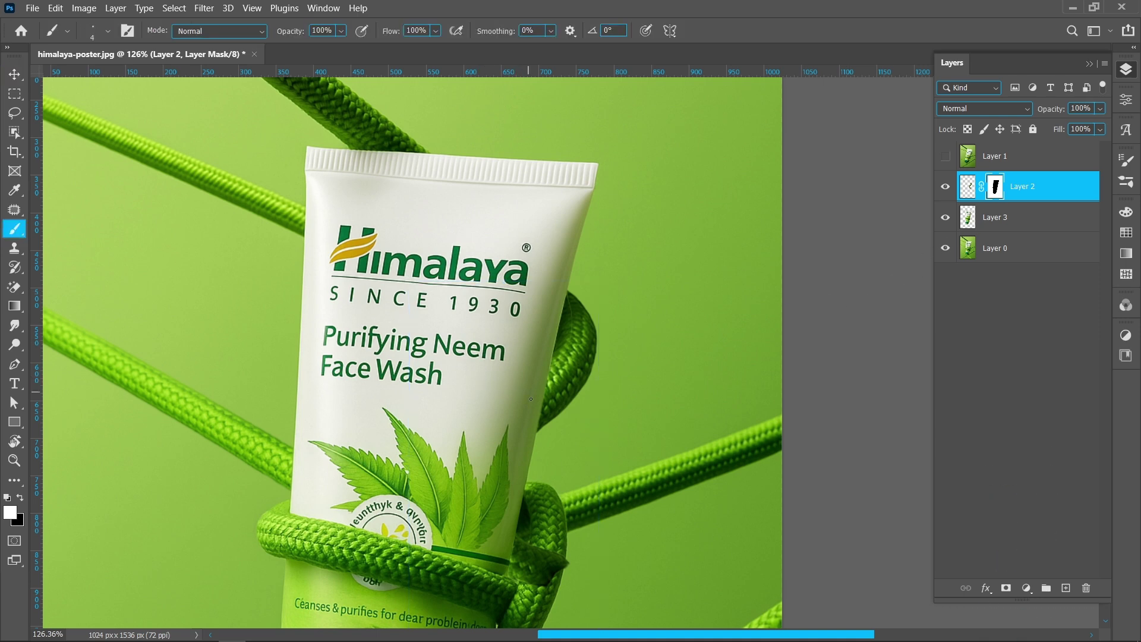
left_click_drag(569, 408, 596, 407)
left_click(535, 390)
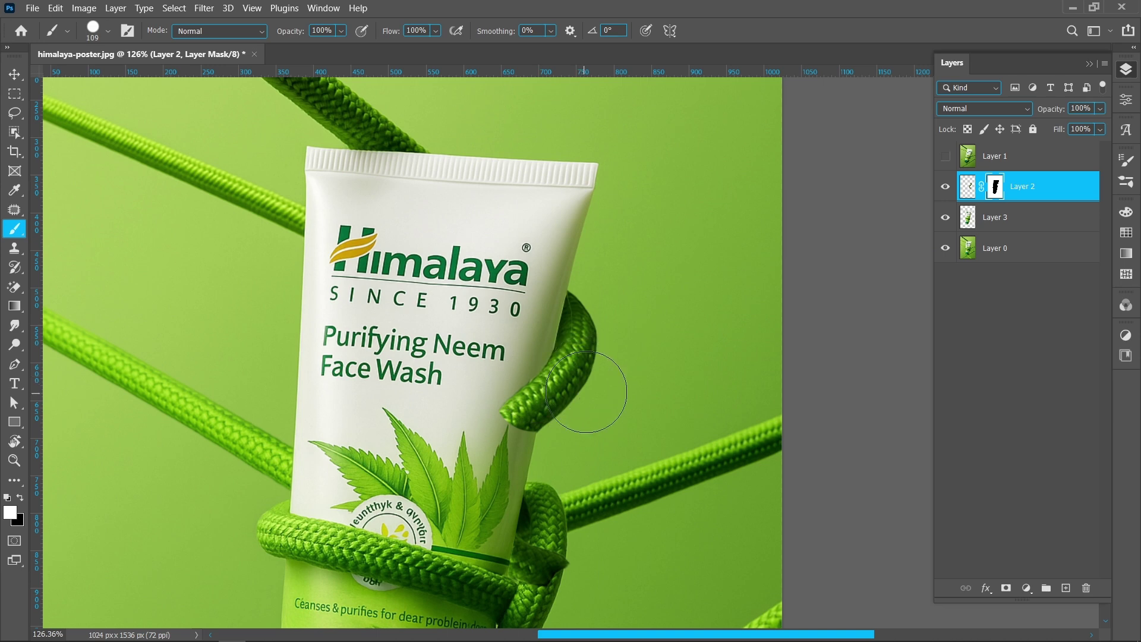
mouse_move(545, 409)
left_mouse_down()
mouse_move(499, 460)
mouse_move(485, 518)
mouse_move(498, 539)
mouse_move(542, 559)
mouse_move(566, 449)
left_mouse_up()
- Paint black on Layer 2's mask with a 38 px brush to hide the rope's lower tip where it overlaps the original loop
scroll(554, 245, "up", 14)
left_click_drag(545, 312, 414, 311)
key("x")
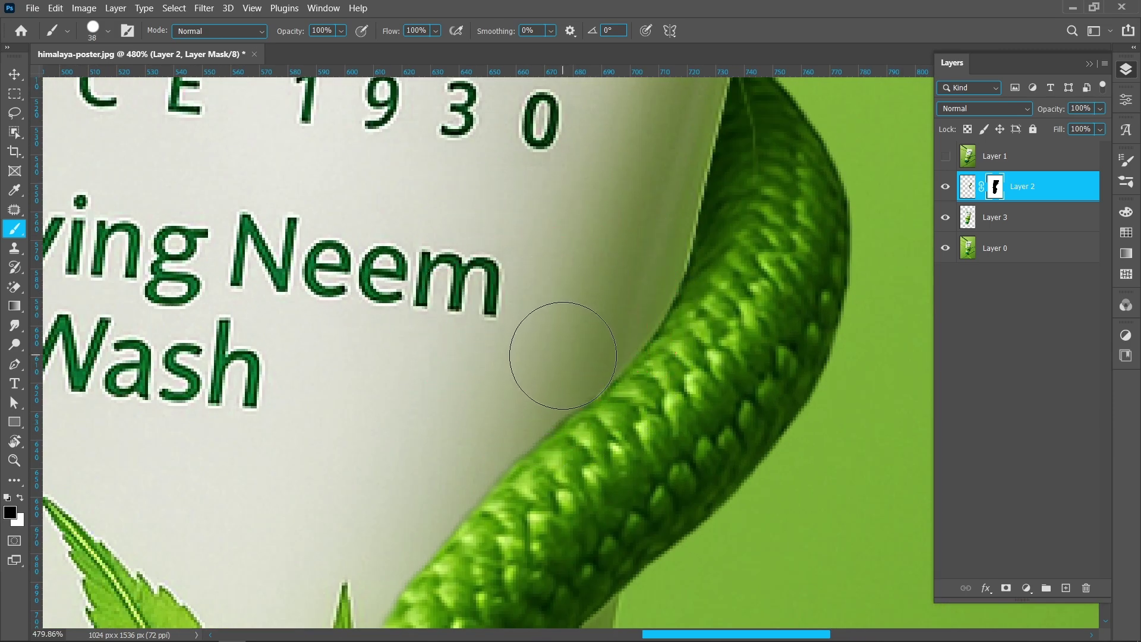
scroll(563, 355, "down", 5)
scroll(571, 428, "up", 5)
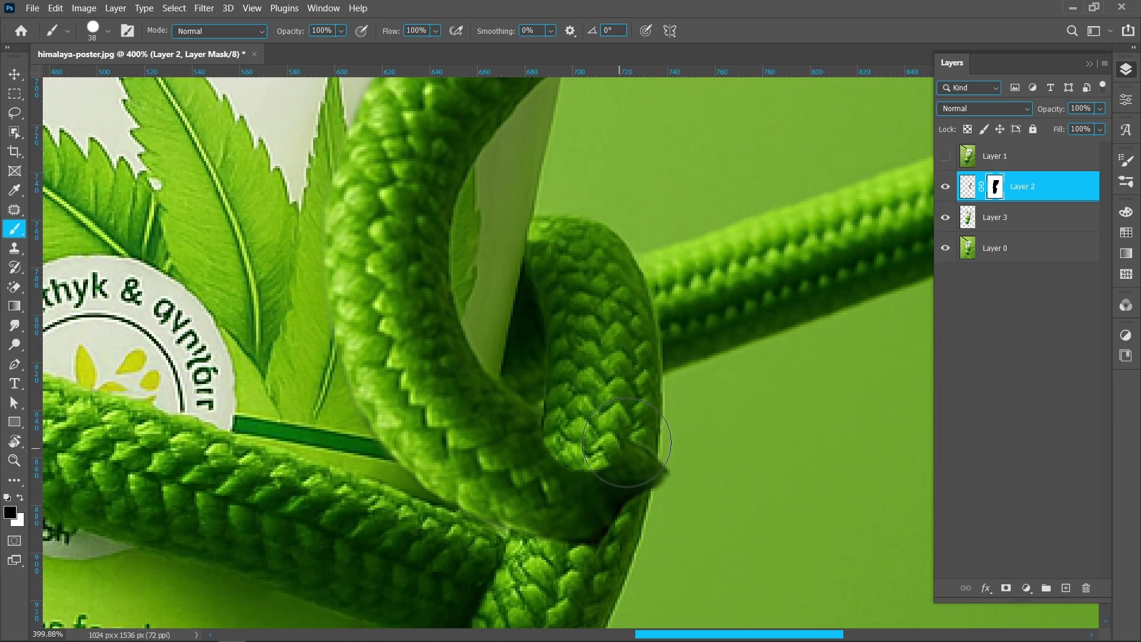
mouse_move(626, 441)
left_mouse_down()
mouse_move(589, 548)
mouse_move(585, 447)
mouse_move(562, 547)
mouse_move(587, 454)
mouse_move(557, 524)
left_mouse_up()
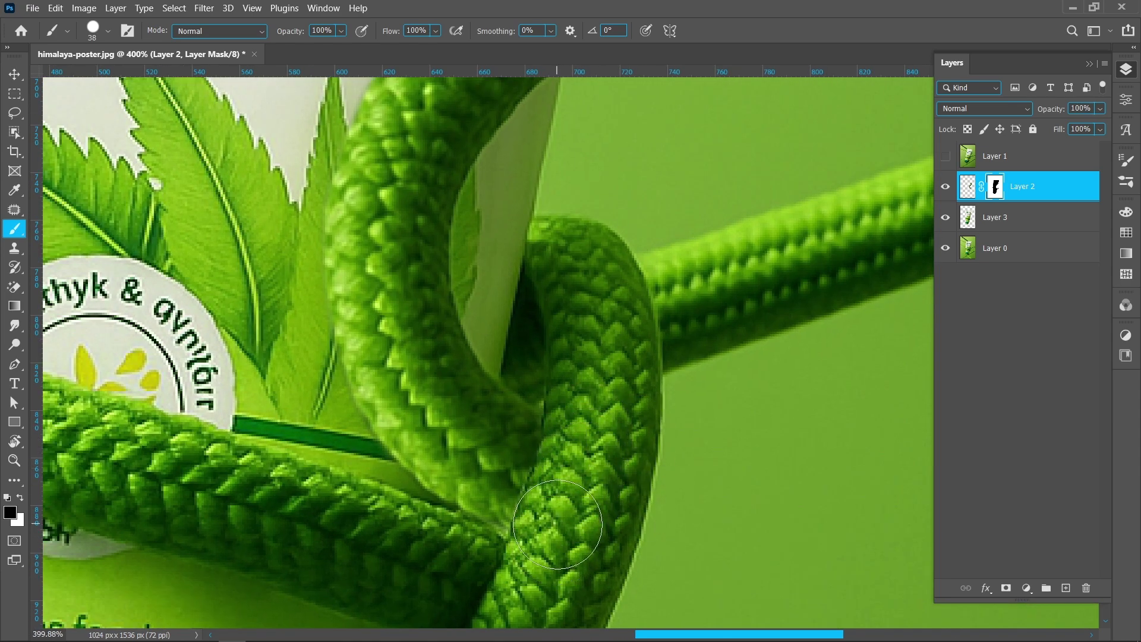
- Refine Layer 2's mask where the rope meets the original loop, painting black at 38 px and white with a 7 to 4 px brush
mouse_move(586, 446)
left_mouse_down()
mouse_move(583, 434)
mouse_move(578, 480)
left_mouse_up()
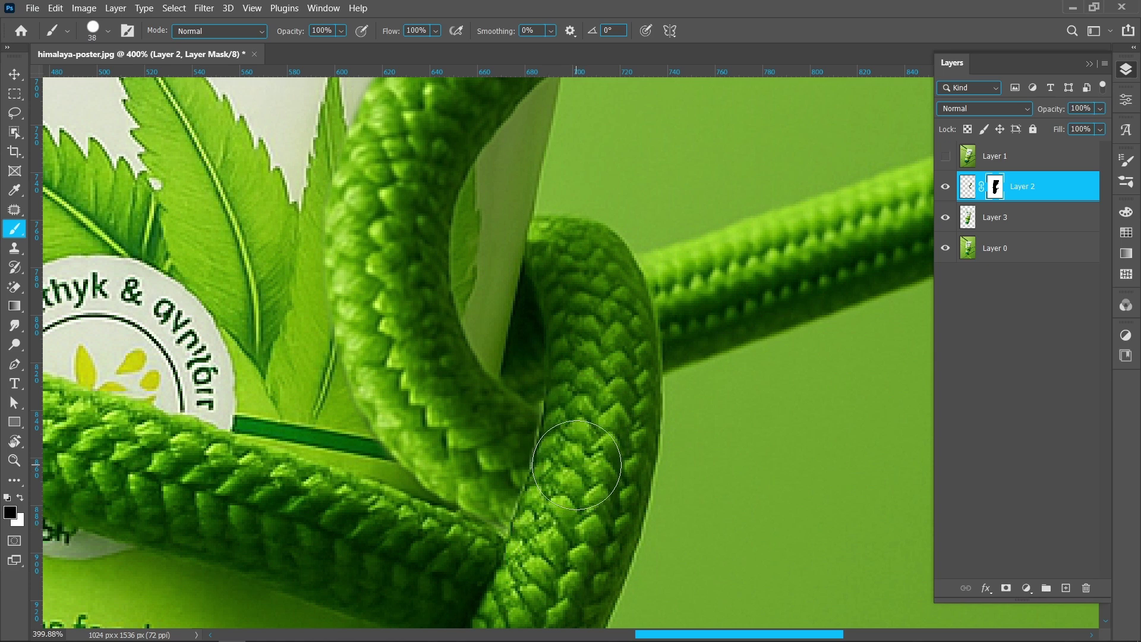
scroll(533, 478, "up", 5)
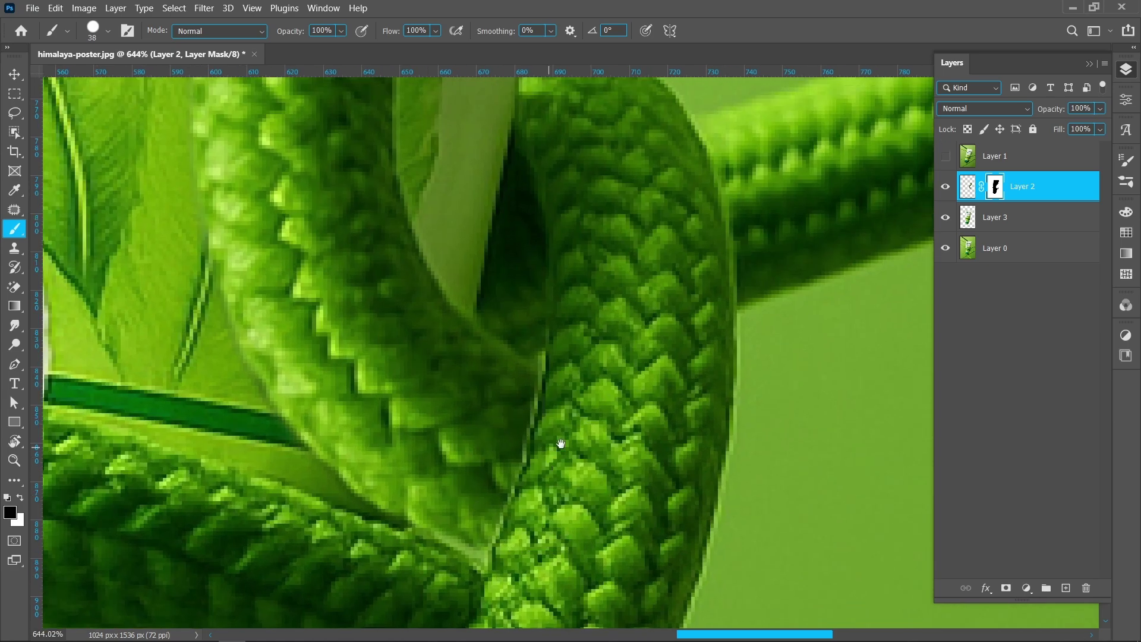
left_click_drag(560, 443, 576, 420)
left_click_drag(563, 434, 492, 430)
key("x")
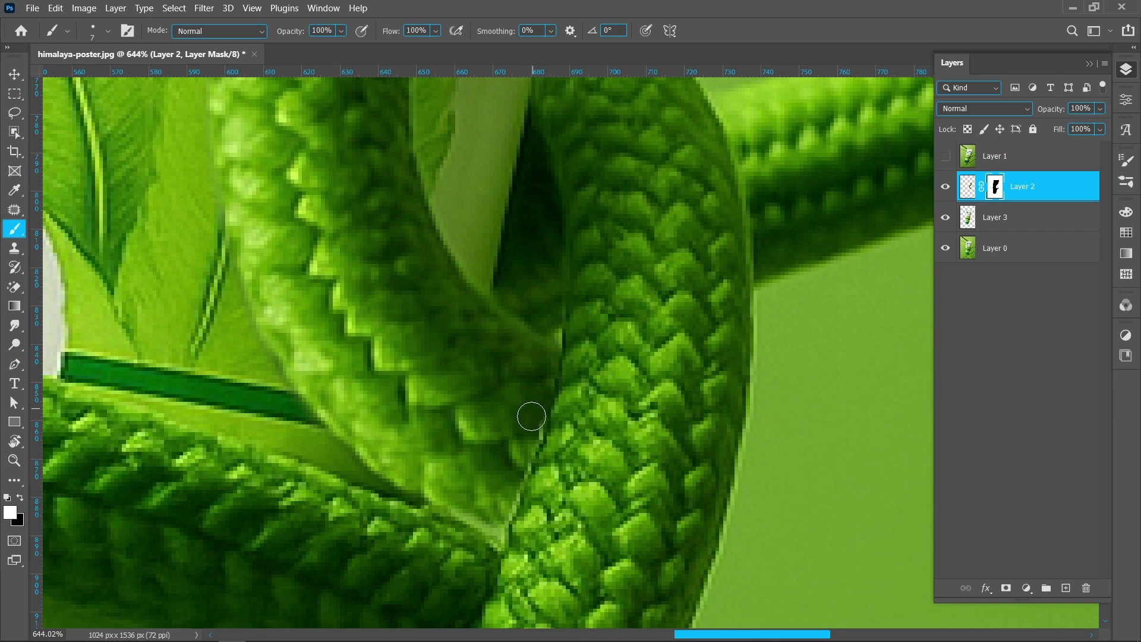
mouse_move(491, 529)
left_mouse_down()
mouse_move(442, 498)
mouse_move(483, 507)
left_mouse_up()
scroll(496, 540, "down", 6)
scroll(498, 542, "up", 7)
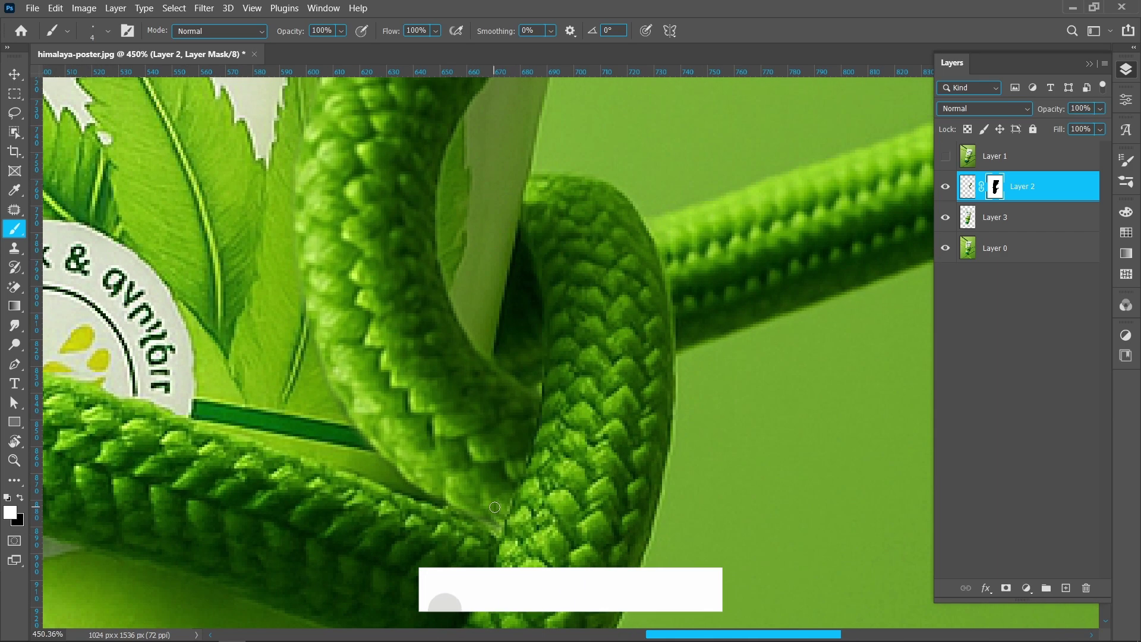
key("x")
scroll(524, 557, "down", 2)
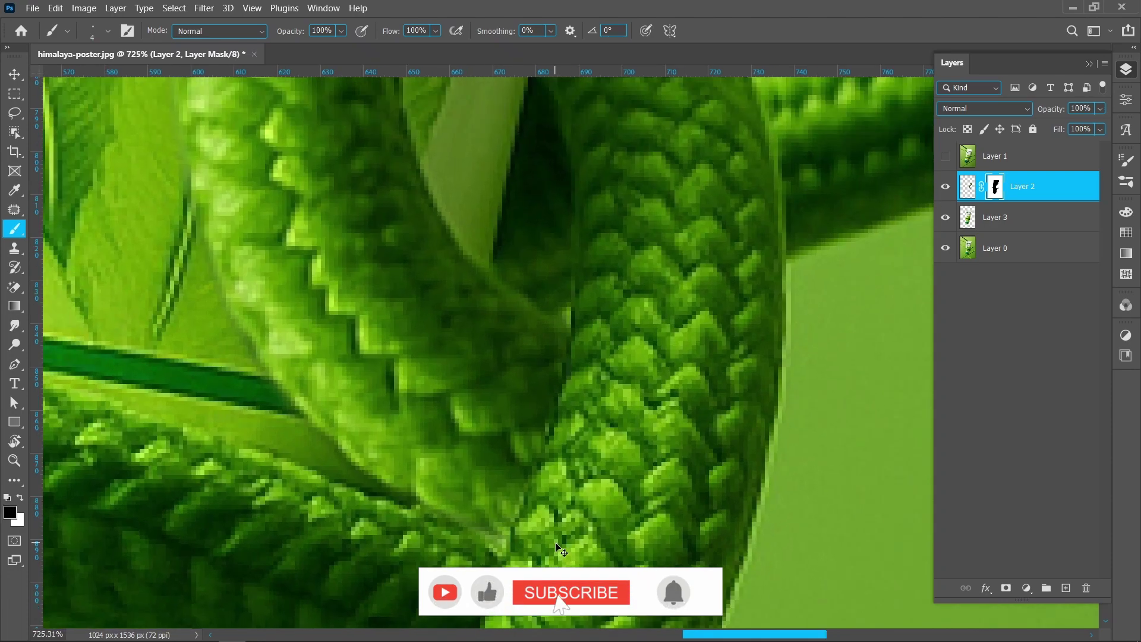
scroll(555, 541, "down", 3)
scroll(555, 541, "down", 5)
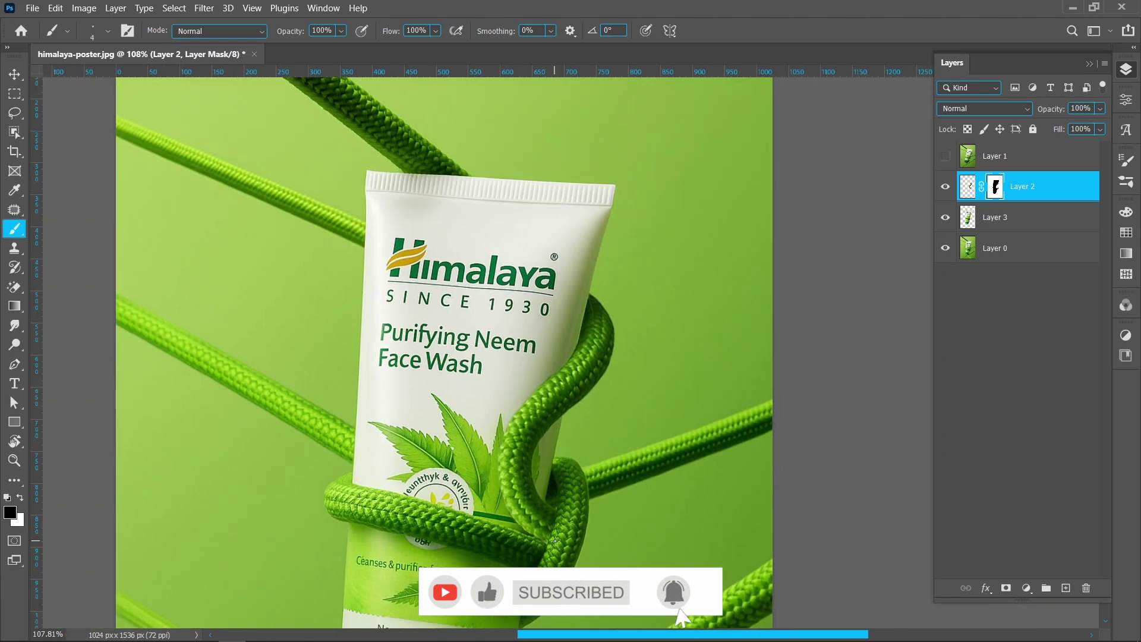
- Select the thick diagonal rope beneath the tube's cap on Layer 0 by lassoing around it with the Object Selection tool
key("v")
left_click_drag(556, 410, 550, 369)
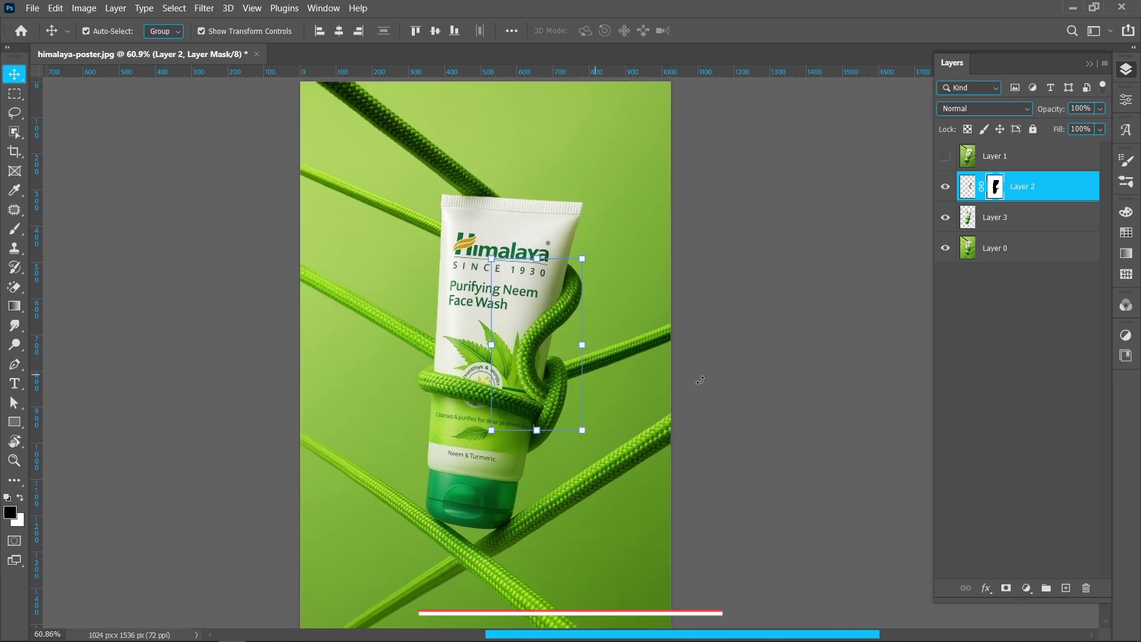
left_click(700, 380)
left_click_drag(543, 550, 534, 524)
scroll(540, 531, "up", 5)
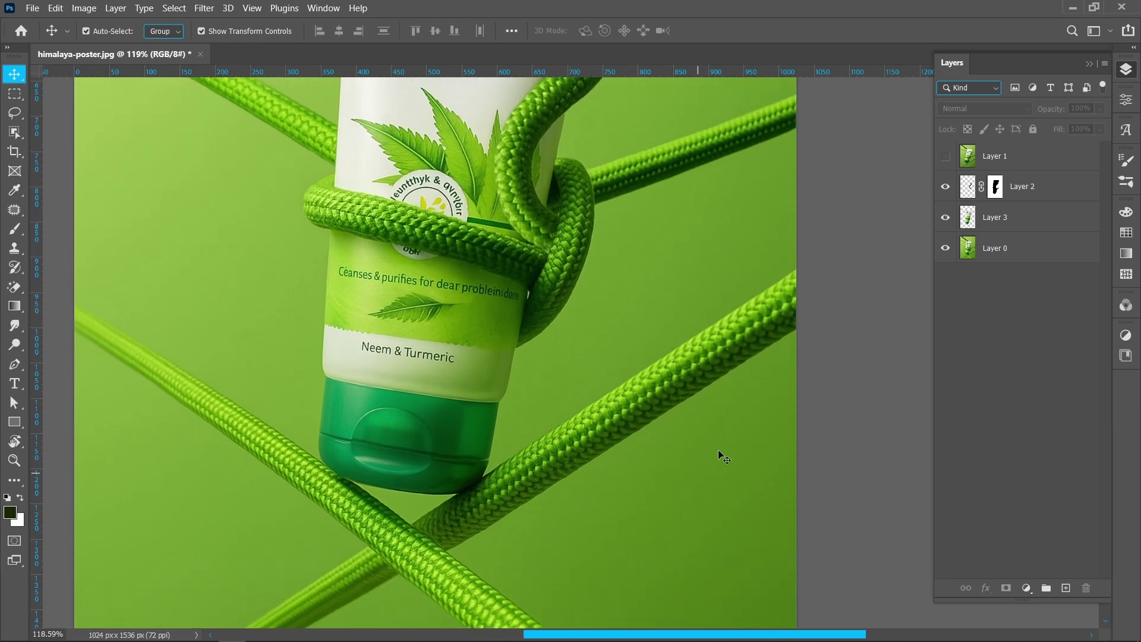
left_click(1004, 253)
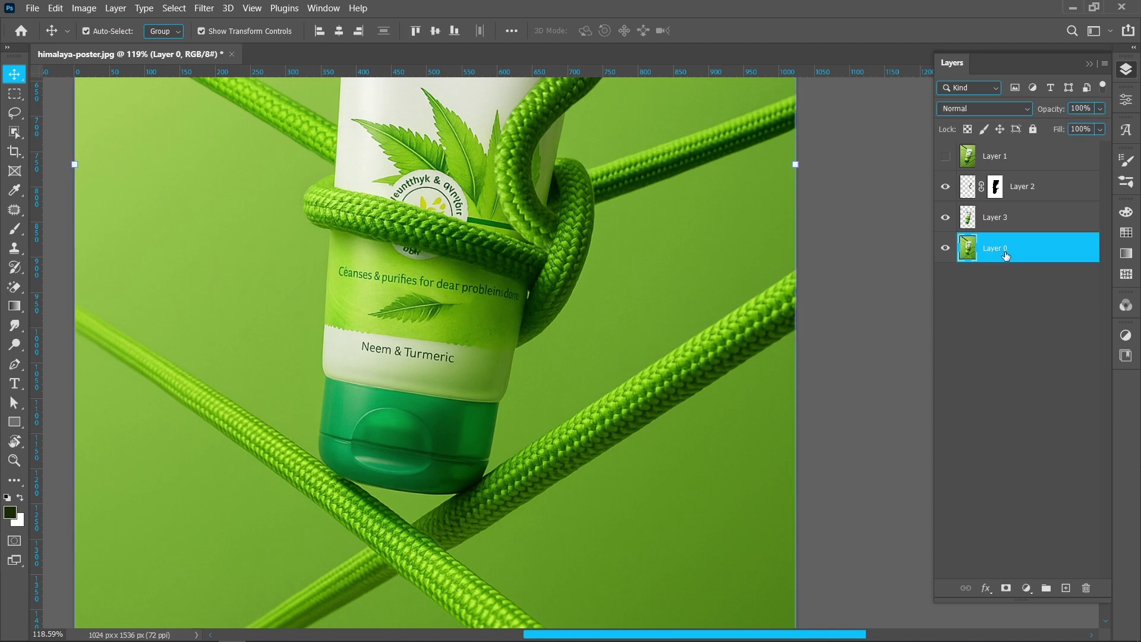
left_click(15, 133)
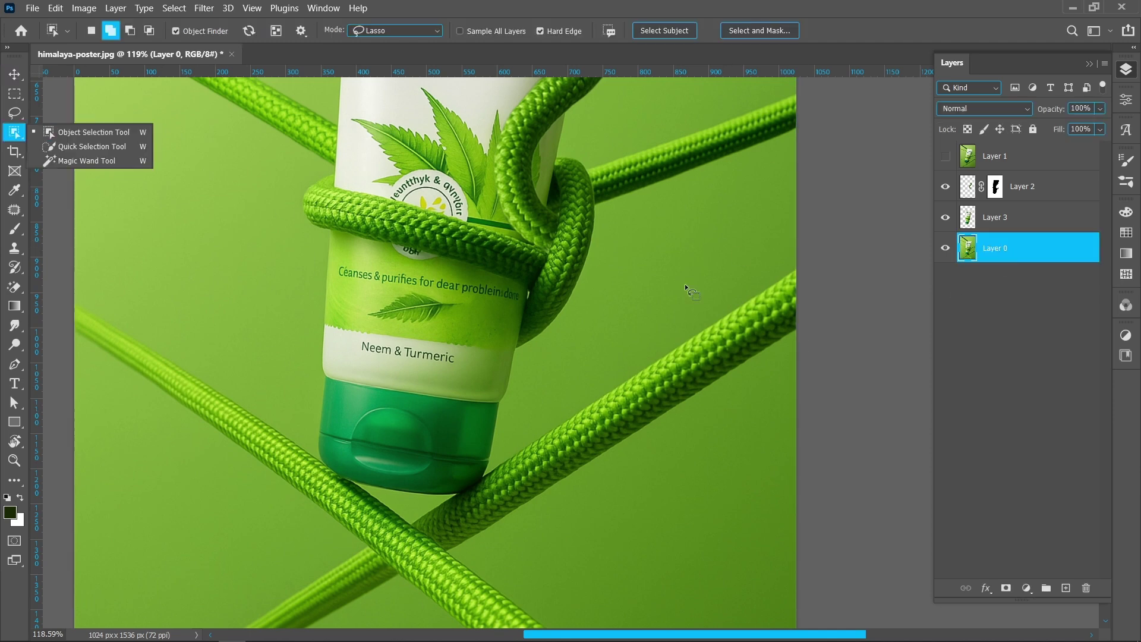
left_click_drag(741, 274, 687, 304)
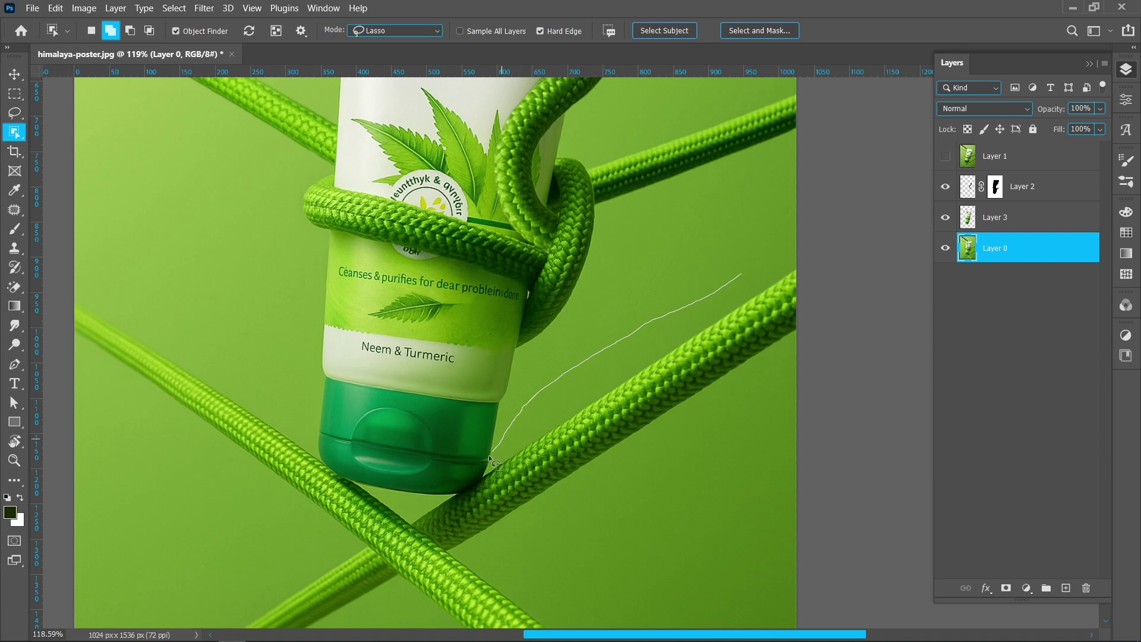
left_click_drag(776, 335, 742, 274)
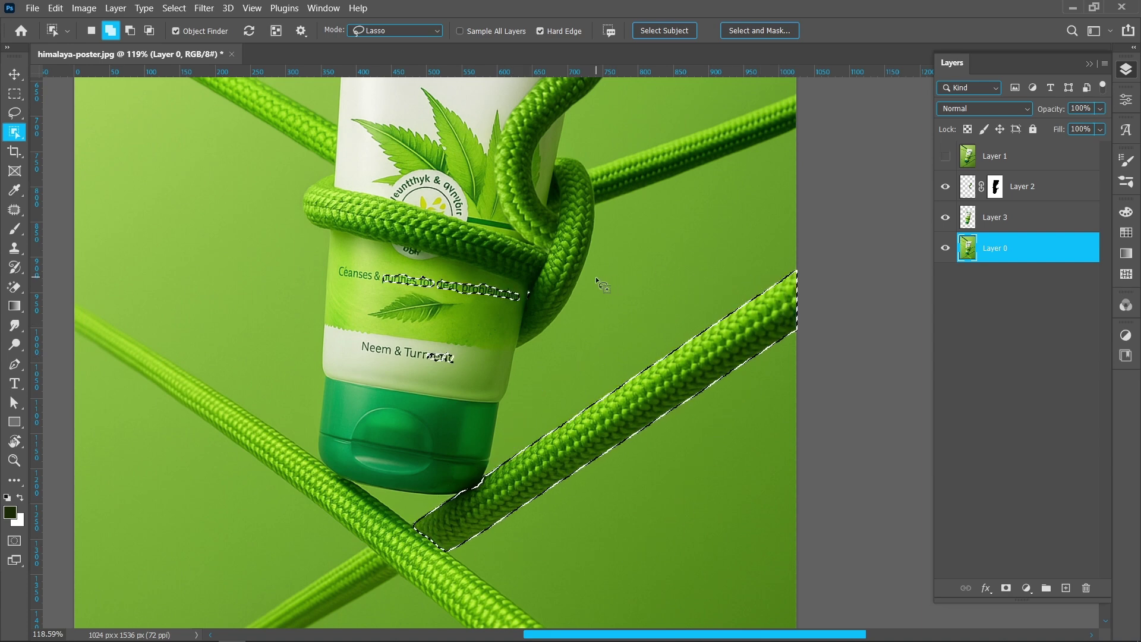
- Subtract the stray label text areas on the tube from the selection and duplicate the selected rope onto a new layer
left_click(15, 113)
left_click_drag(542, 268, 358, 243)
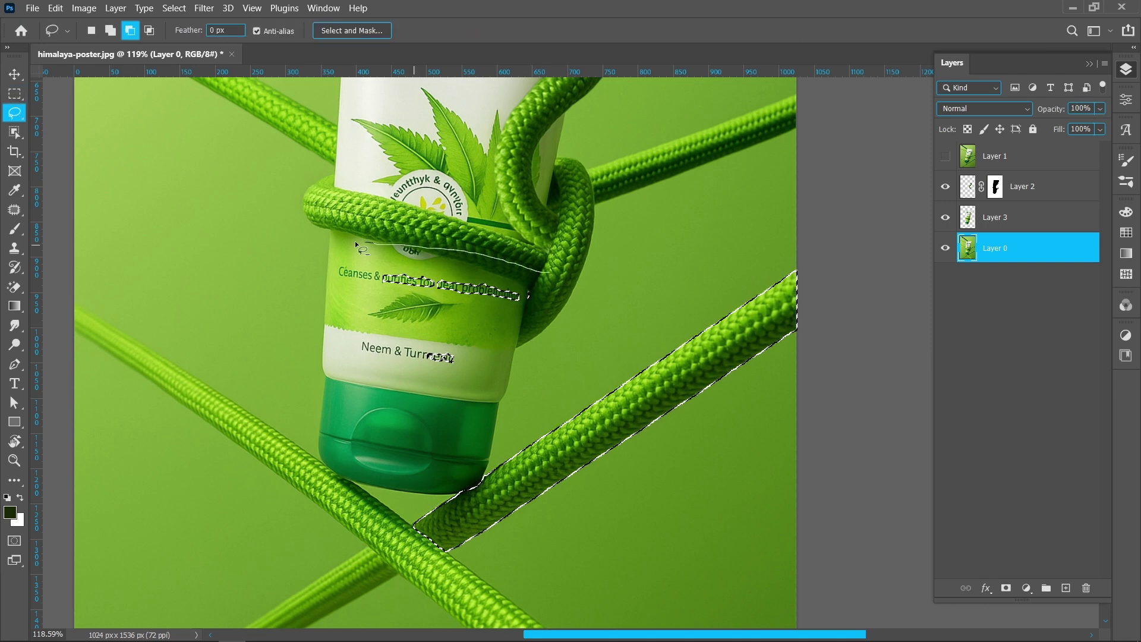
left_click_drag(574, 262, 574, 262)
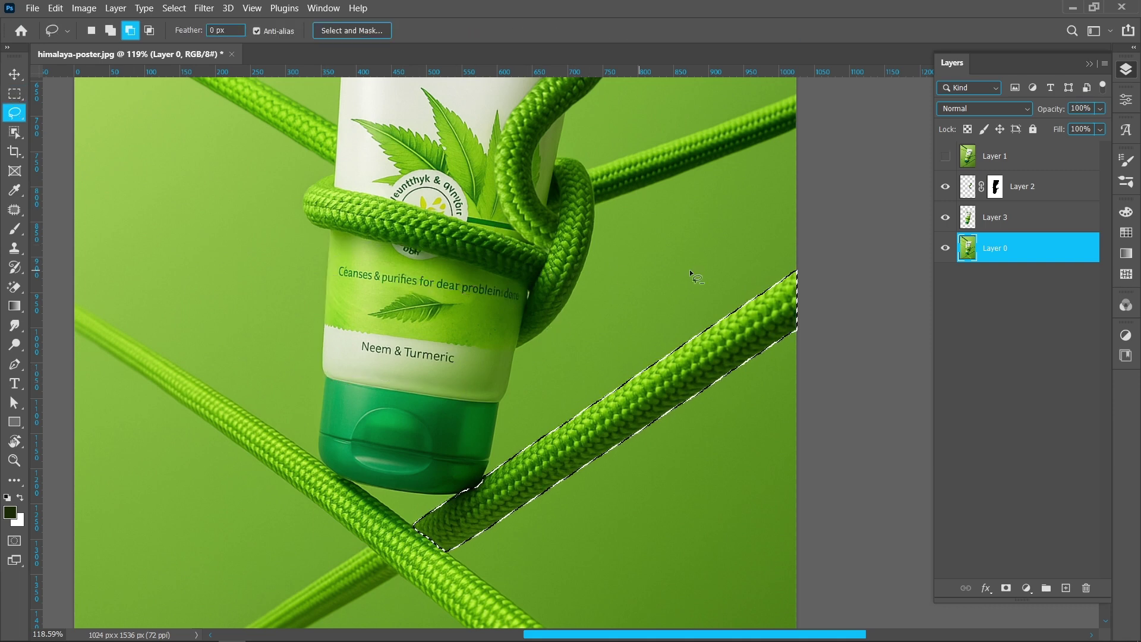
key("ctrl+j")
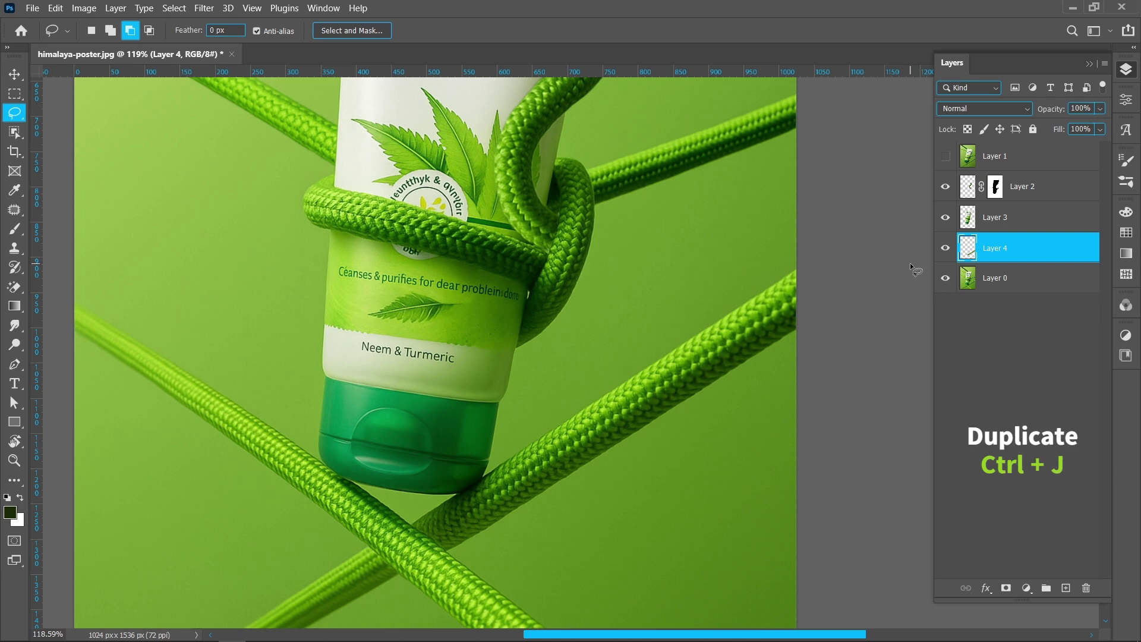
- Move the duplicated rope up across the tube's lower part and place Layer 4 directly above Layer 2
key("v")
scroll(742, 379, "down", 2)
left_click_drag(742, 380, 608, 400)
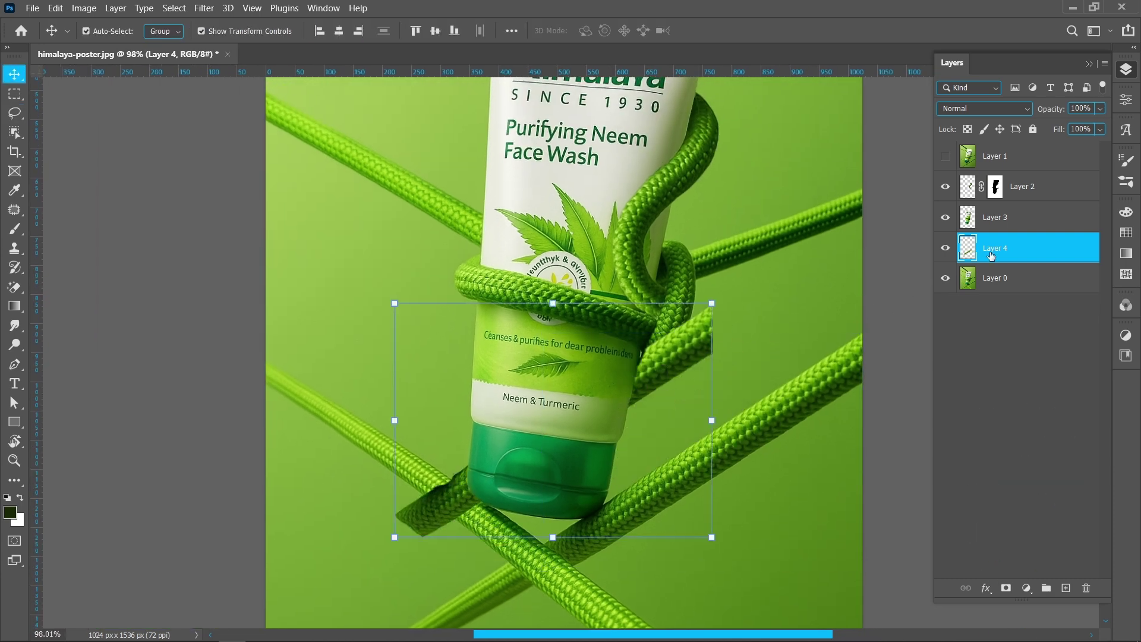
left_click_drag(990, 256, 993, 175)
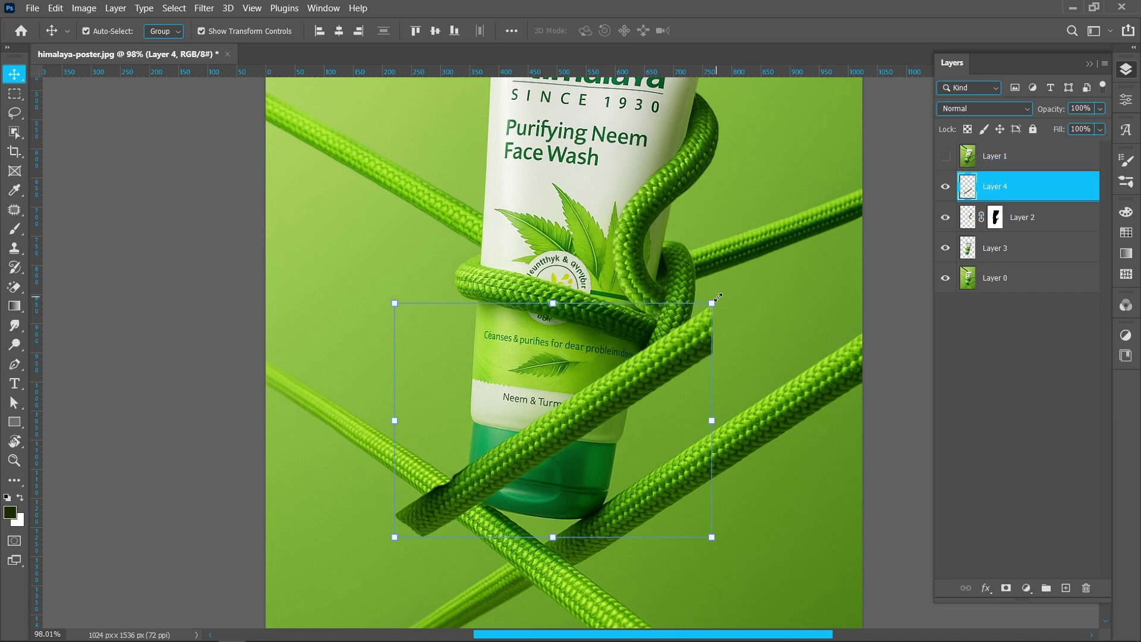
- Rotate the rope copy nearly horizontal, scale it to 176.34% width and 109.69% height, and flip it horizontally
left_click_drag(724, 289, 993, 451)
key("Return")
left_click_drag(717, 427, 538, 394)
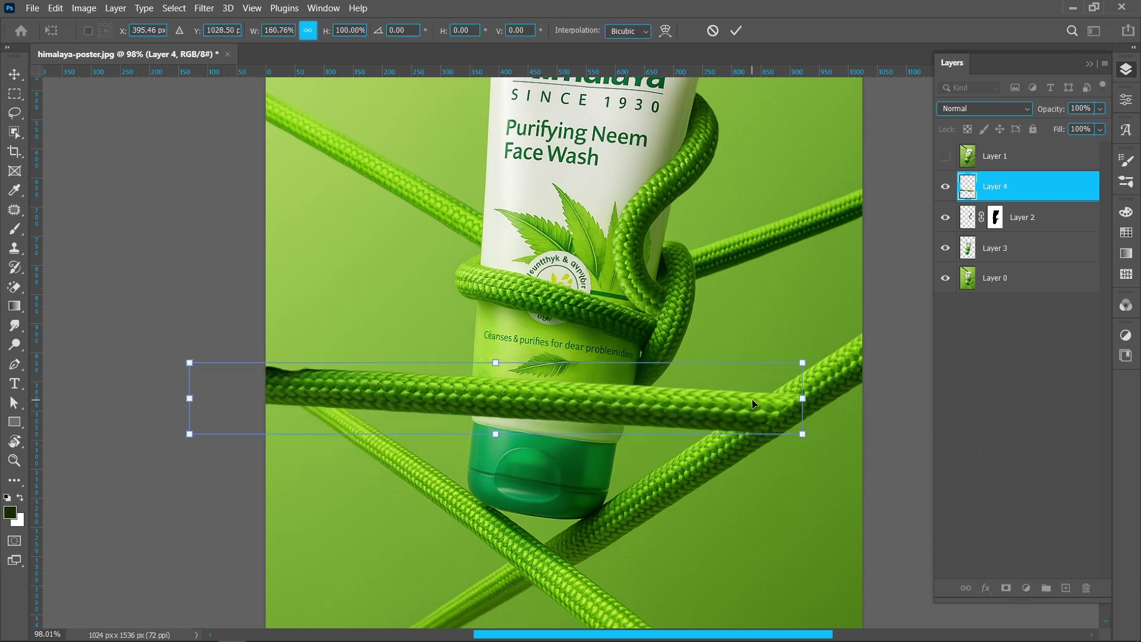
left_click_drag(803, 398, 875, 399)
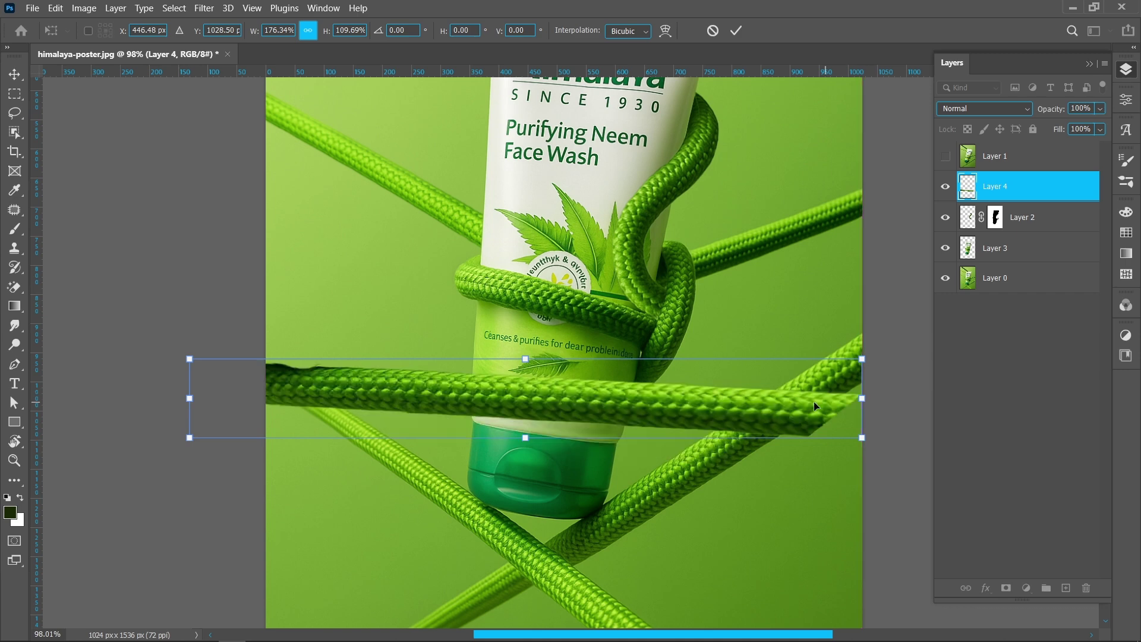
right_click(396, 384)
left_click(442, 359)
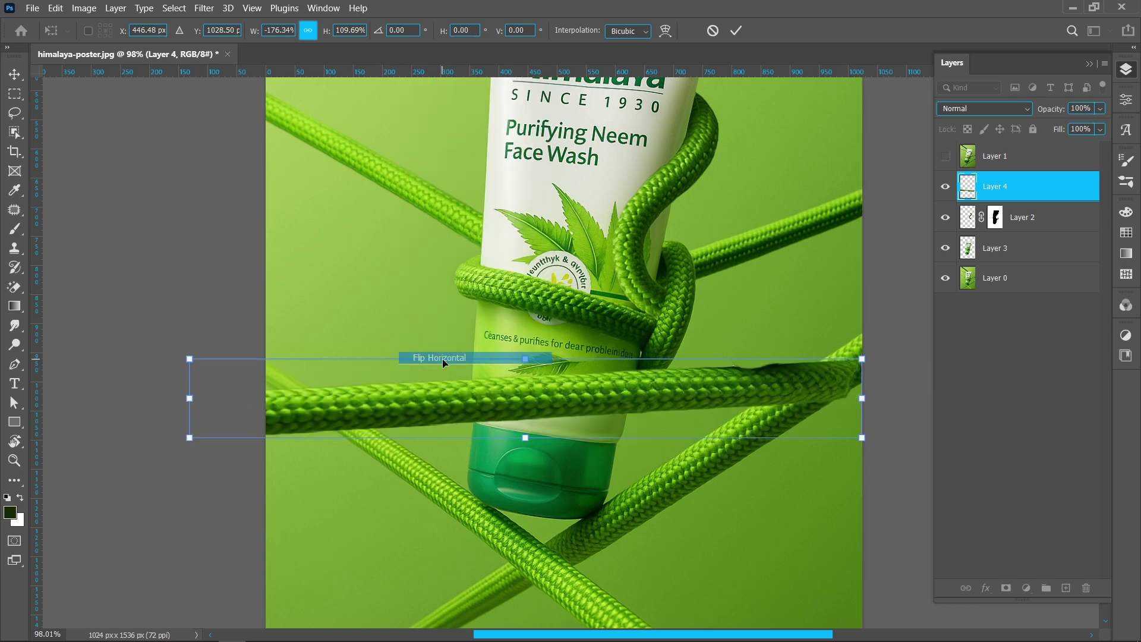
- Scale the rope copy to 117.55% by 73.12%, rotate it to 158.08°, and run it from the poster's lower left edge onto the tube
left_click_drag(492, 406, 442, 385)
left_click_drag(835, 356, 878, 498)
left_click_drag(783, 512, 621, 380)
scroll(571, 435, "down", 2)
left_click_drag(426, 442, 461, 509)
left_click_drag(642, 440, 634, 423)
left_click_drag(488, 498, 450, 523)
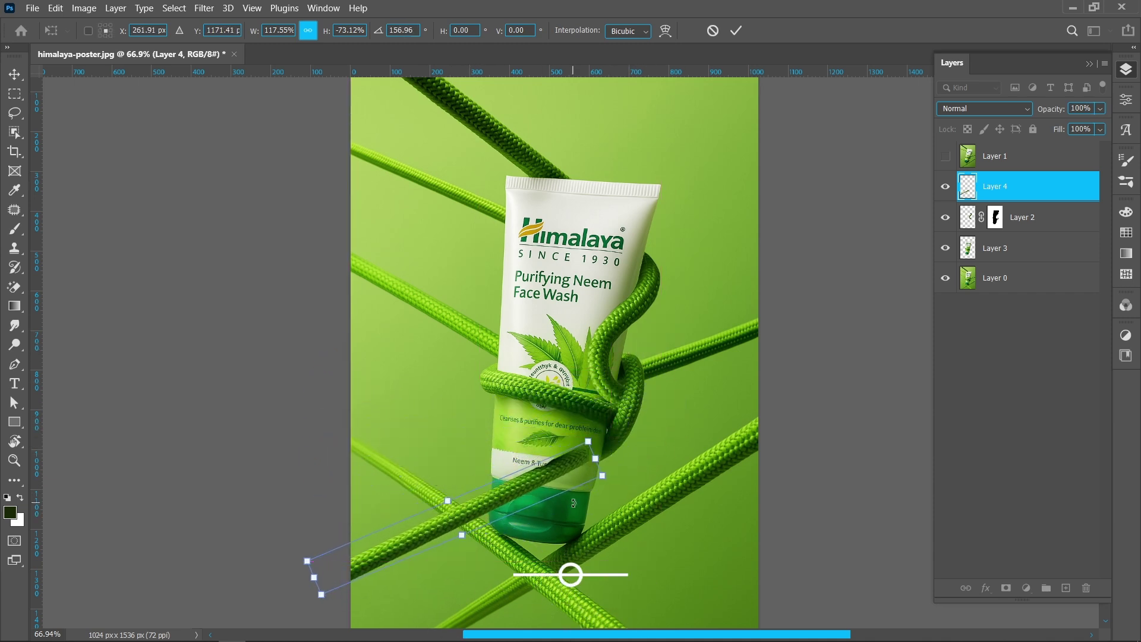
left_click_drag(612, 449, 613, 453)
- Fine-tune the rope copy's angle and position over the tube's cap and apply the transform
scroll(483, 514, "up", 8)
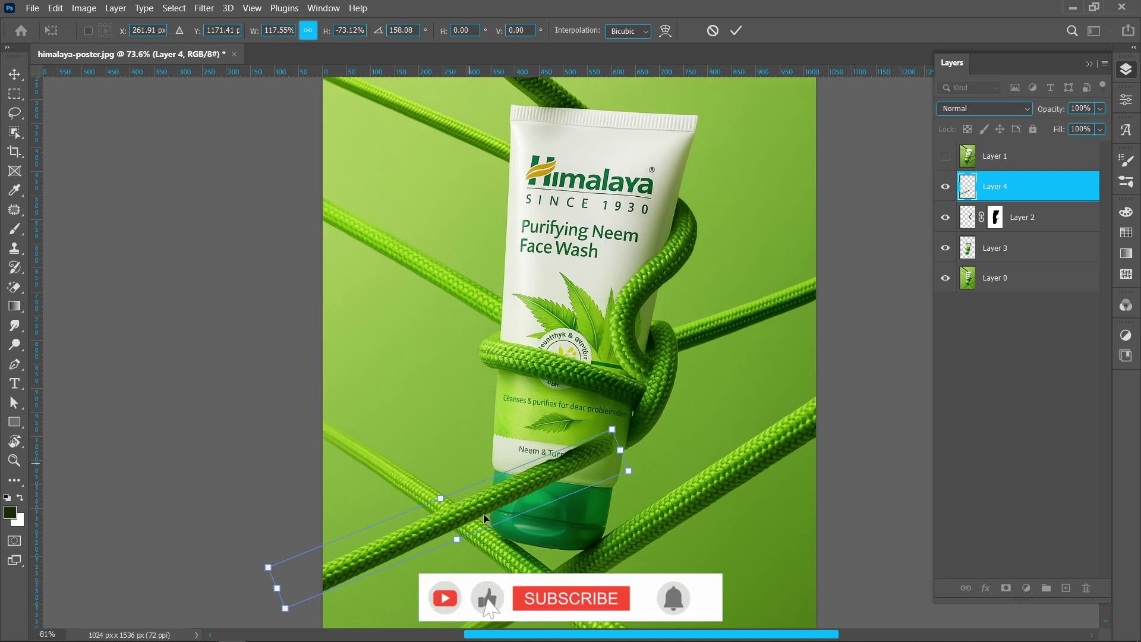
left_click_drag(489, 505, 512, 435)
scroll(614, 398, "down", 3)
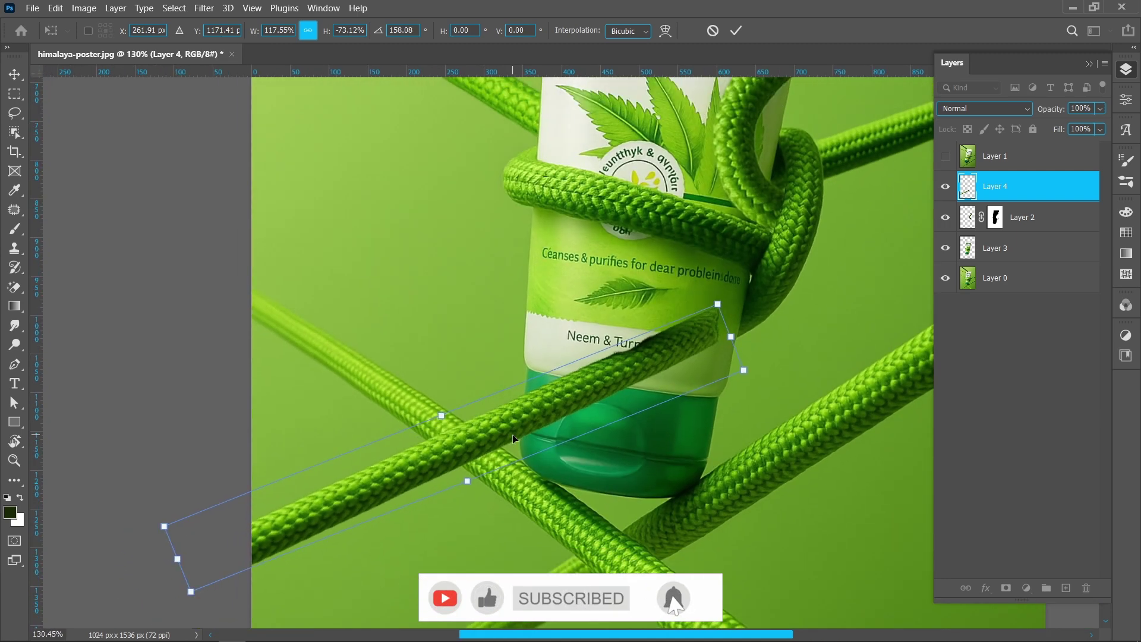
left_click_drag(710, 357, 707, 352)
left_click_drag(511, 426, 509, 433)
key("Return")
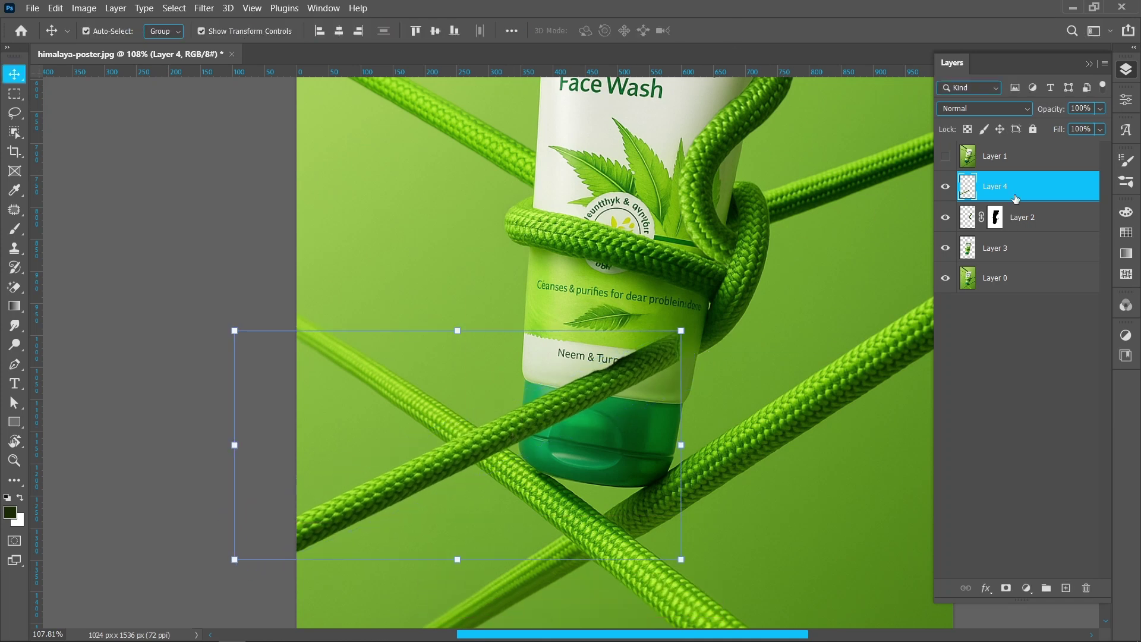
- Mask Layer 4 with the inverted tube outline loaded from Layer 3 so the rope runs behind the tube
left_click(967, 254, "ctrl")
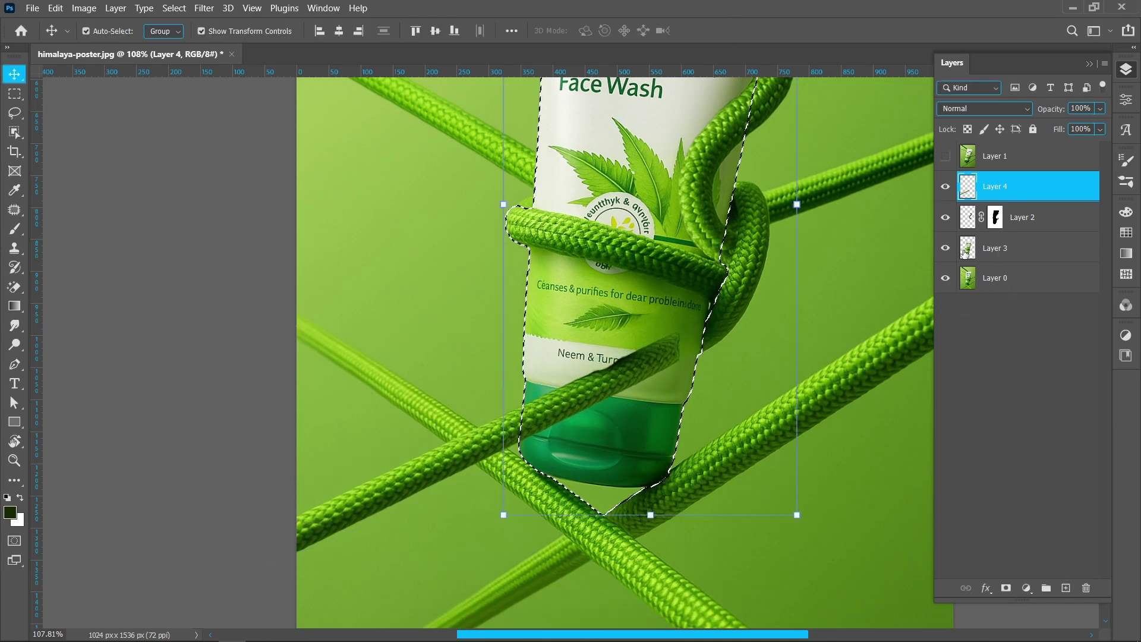
left_click(1006, 589)
key("ctrl+i")
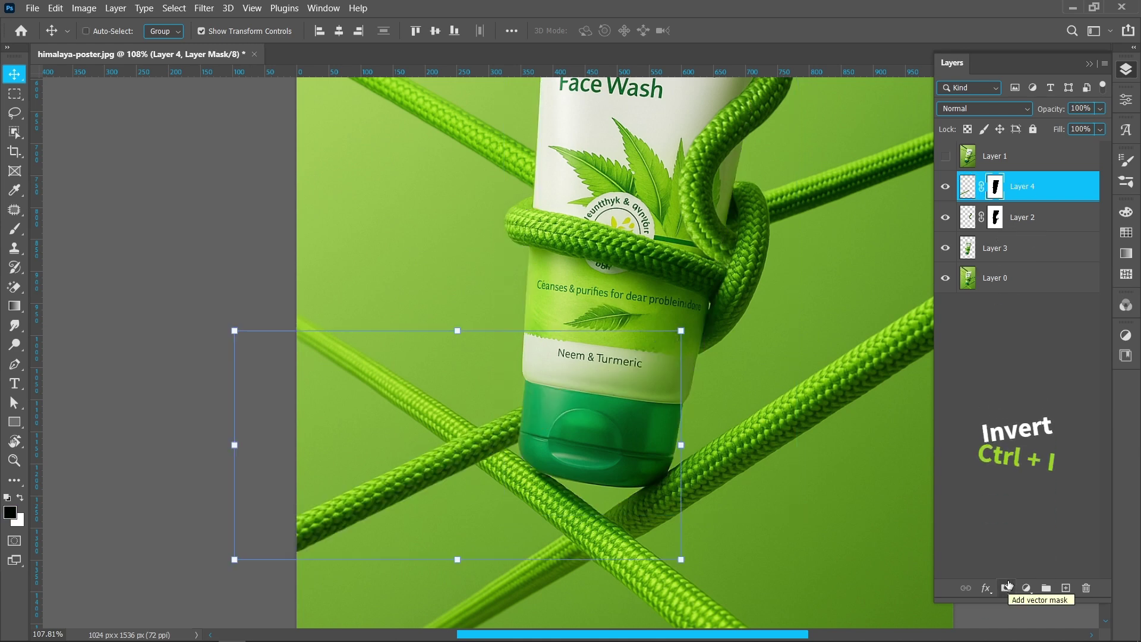
- Add a new layer above Layer 4 and sample a bright yellow-green from the image as the foreground colour
scroll(524, 431, "up", 2)
scroll(524, 433, "up", 3)
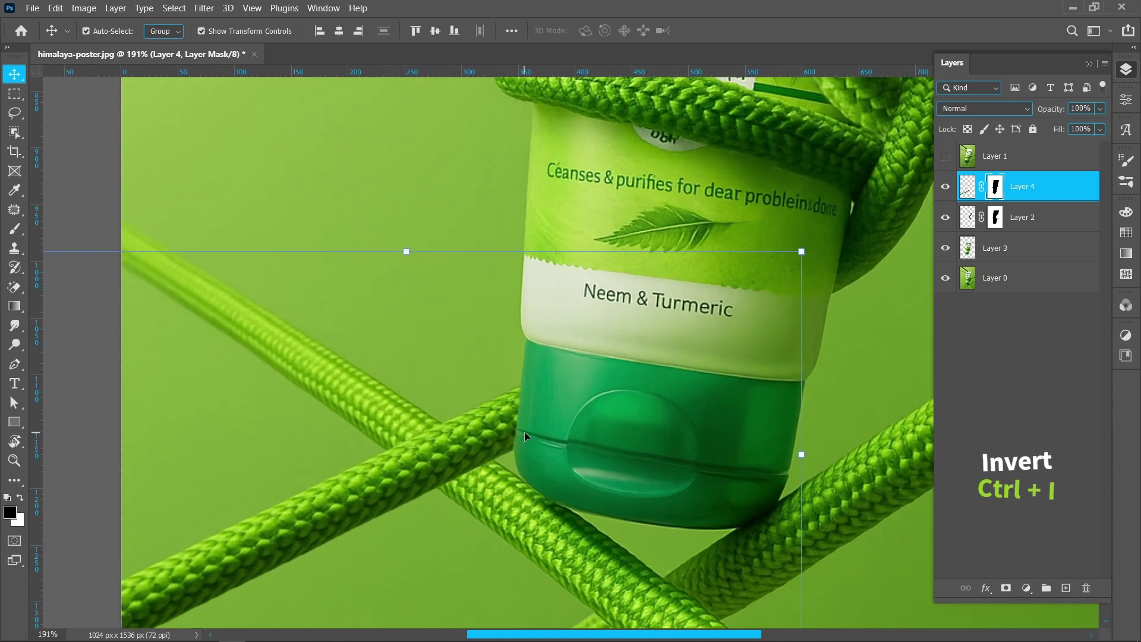
scroll(522, 418, "down", 2)
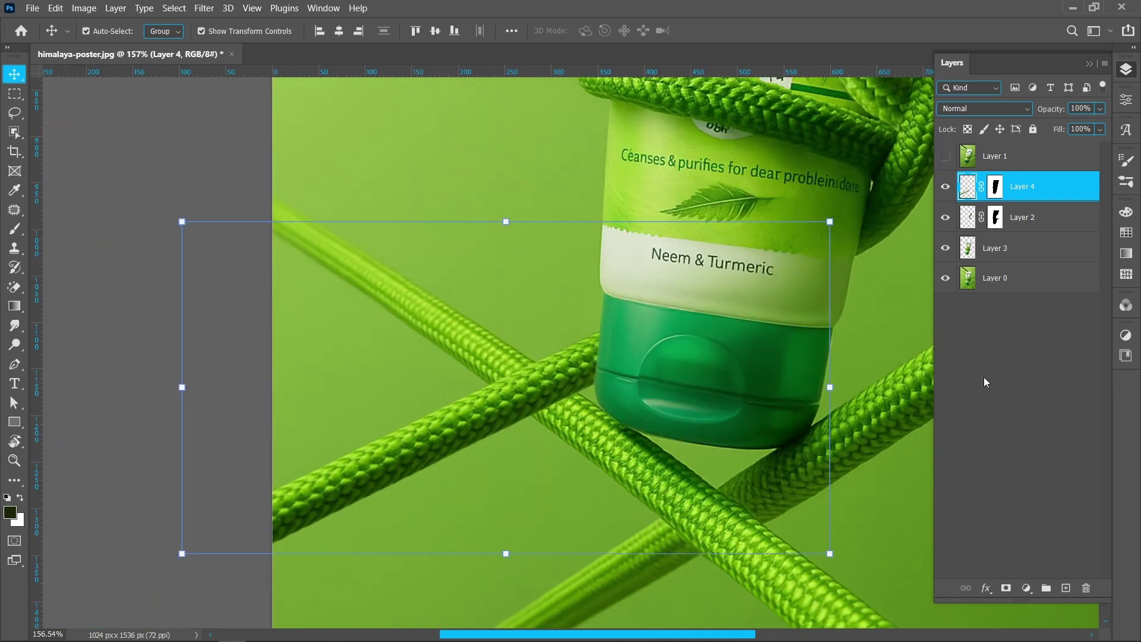
left_click(1064, 587)
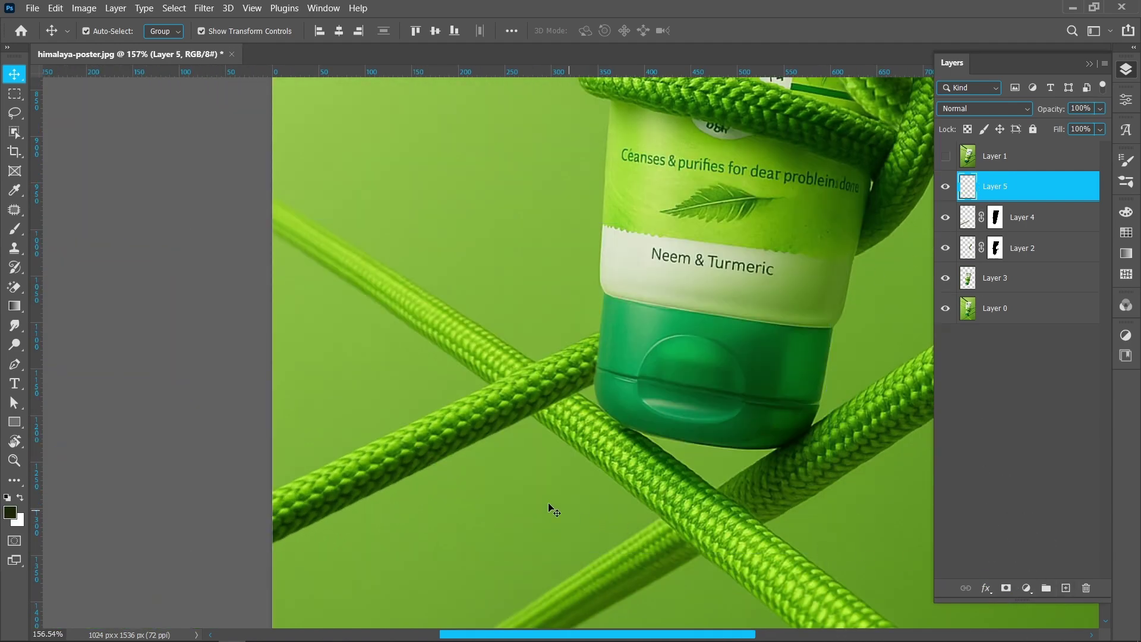
key("i")
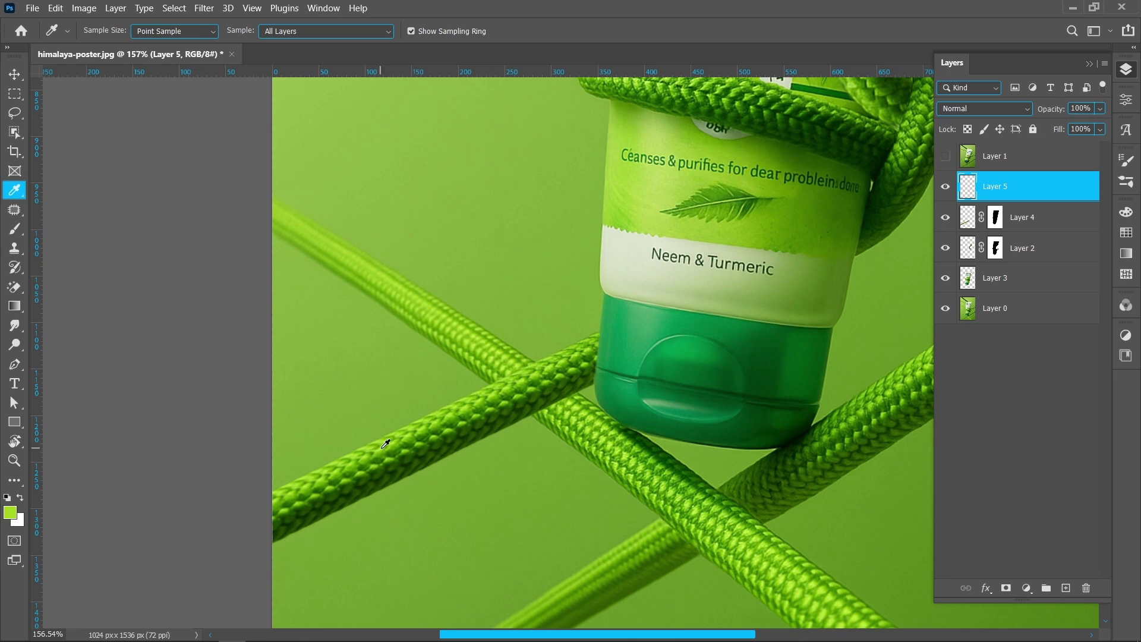
- Paint the bright green along the underside of the added rope with a soft 89 px brush at 50% opacity
key("b")
mouse_move(413, 478)
left_mouse_down()
mouse_move(514, 509)
mouse_move(538, 476)
mouse_move(517, 473)
left_mouse_up()
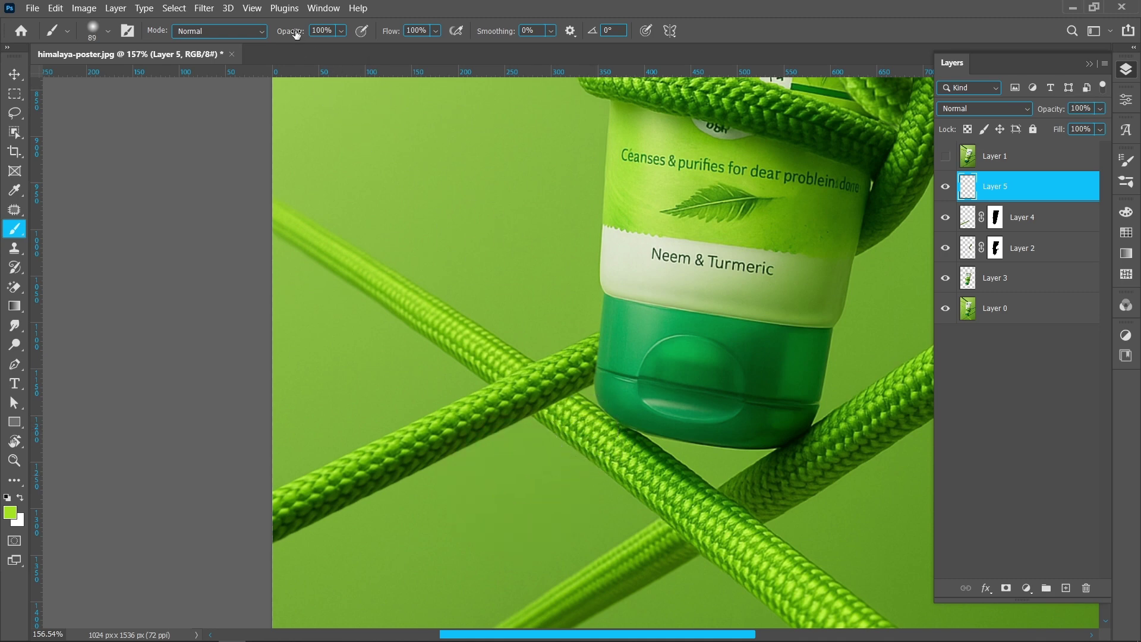
mouse_move(633, 432)
left_mouse_down()
mouse_move(618, 419)
mouse_move(242, 596)
left_mouse_up()
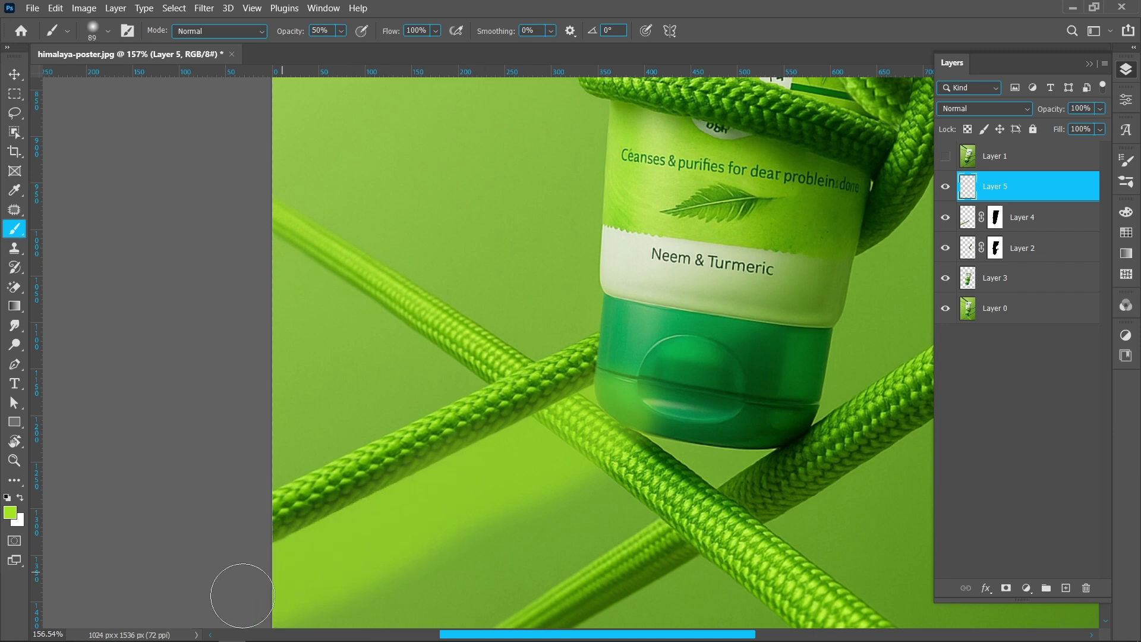
- Clip Layer 5 to the rope on Layer 4 and set its blend mode to Screen
right_click(1049, 185)
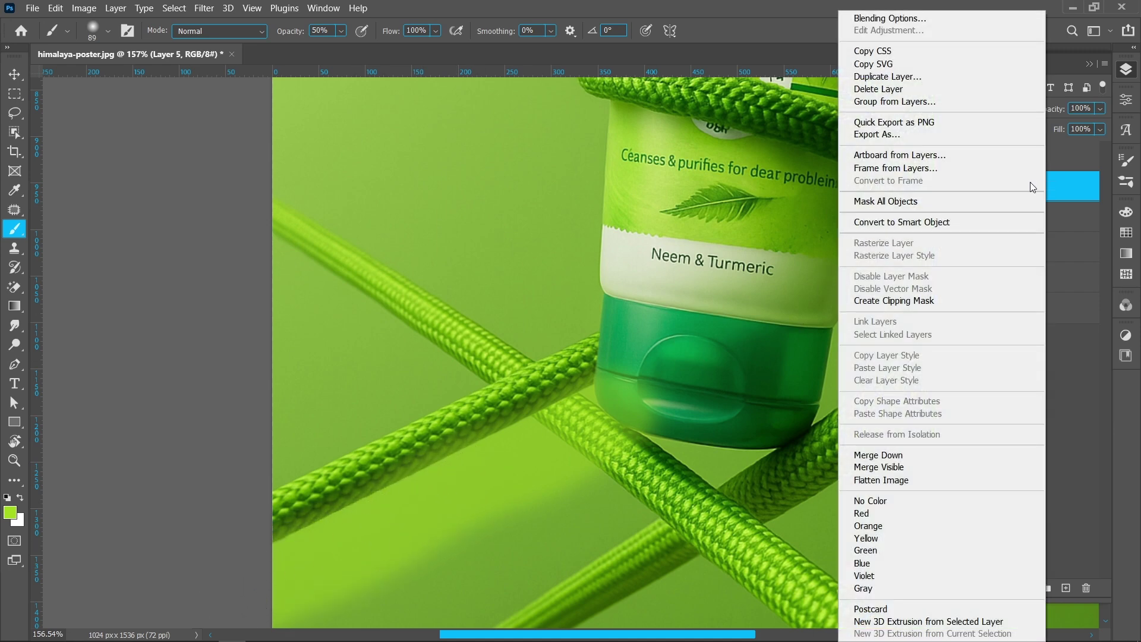
left_click(917, 301)
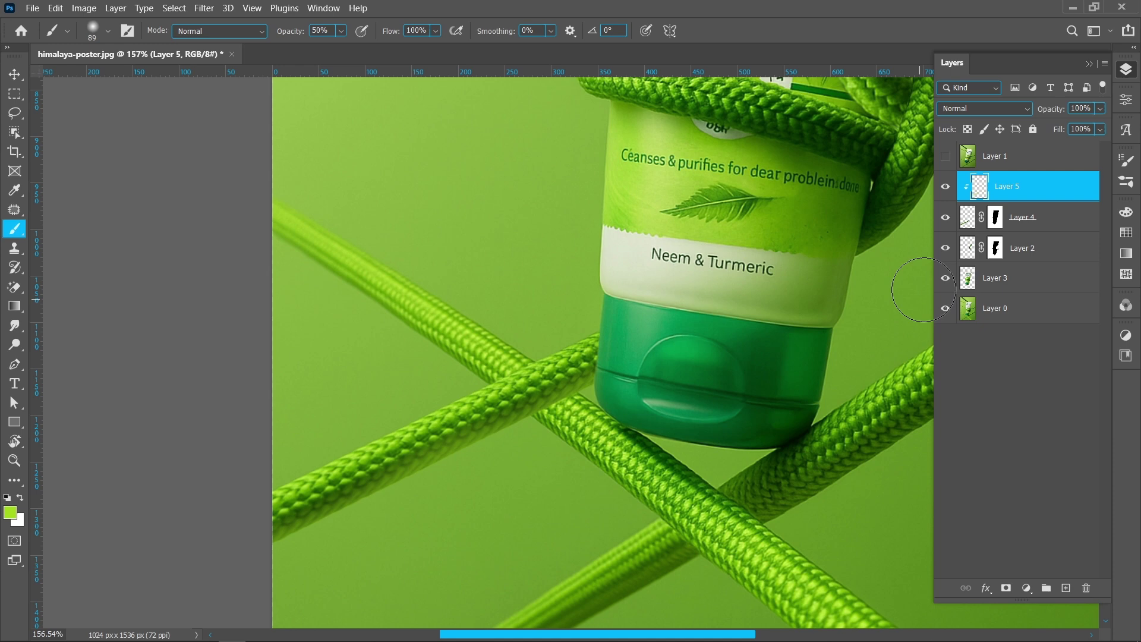
left_click(955, 106)
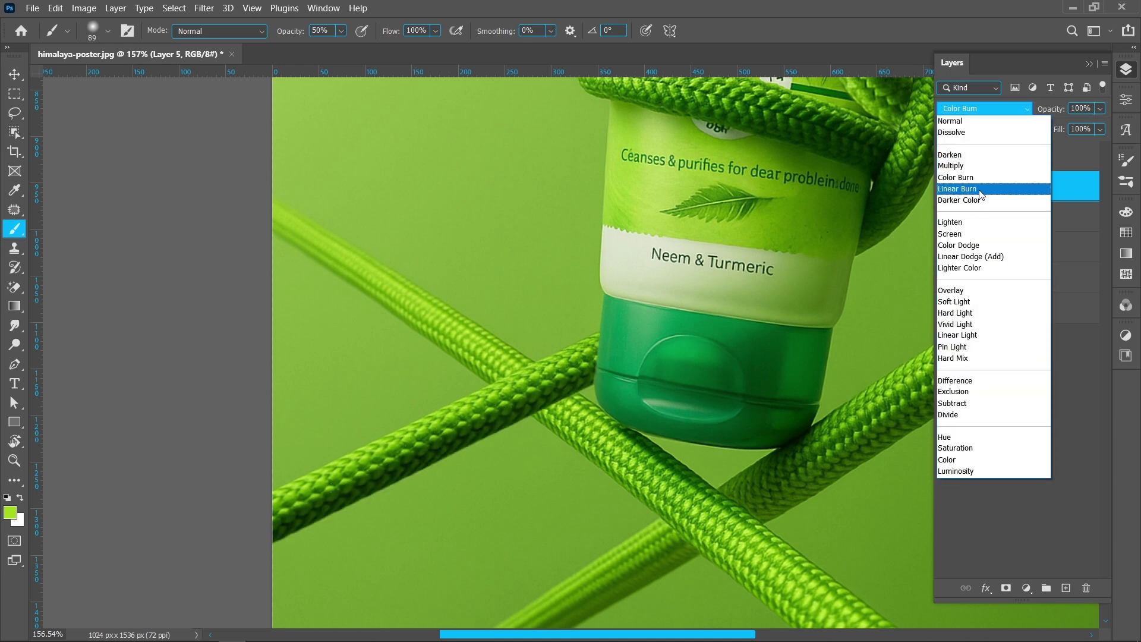
left_click(982, 234)
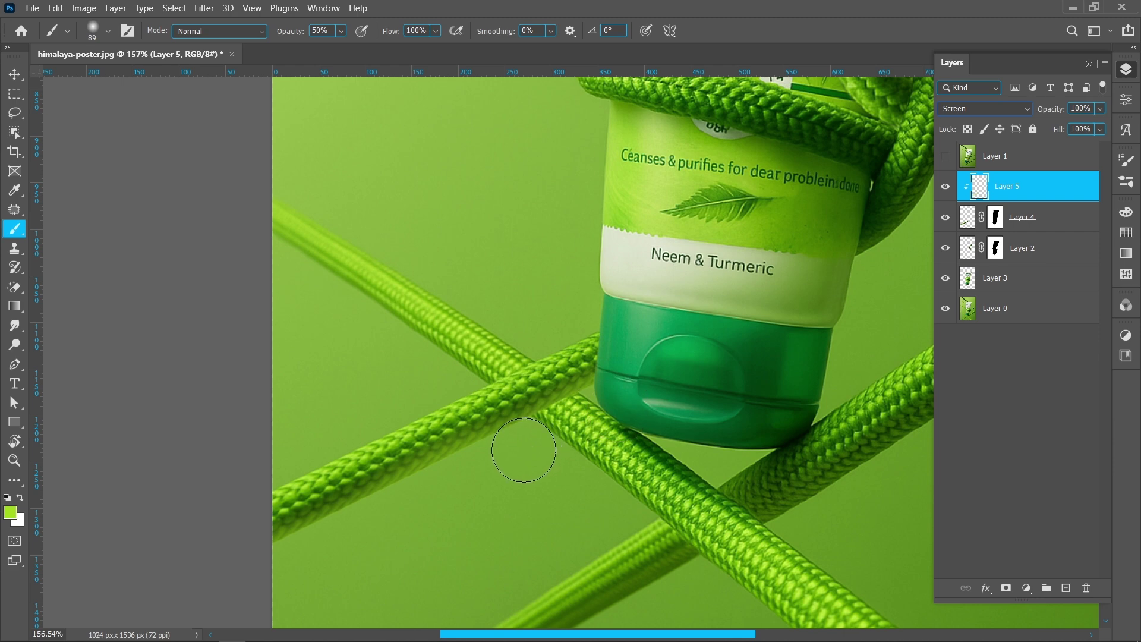
- Brush more bright green along the added rope's underside and reduce Layer 5's opacity
mouse_move(523, 450)
left_mouse_down()
mouse_move(567, 438)
mouse_move(506, 484)
mouse_move(442, 502)
mouse_move(329, 561)
left_mouse_up()
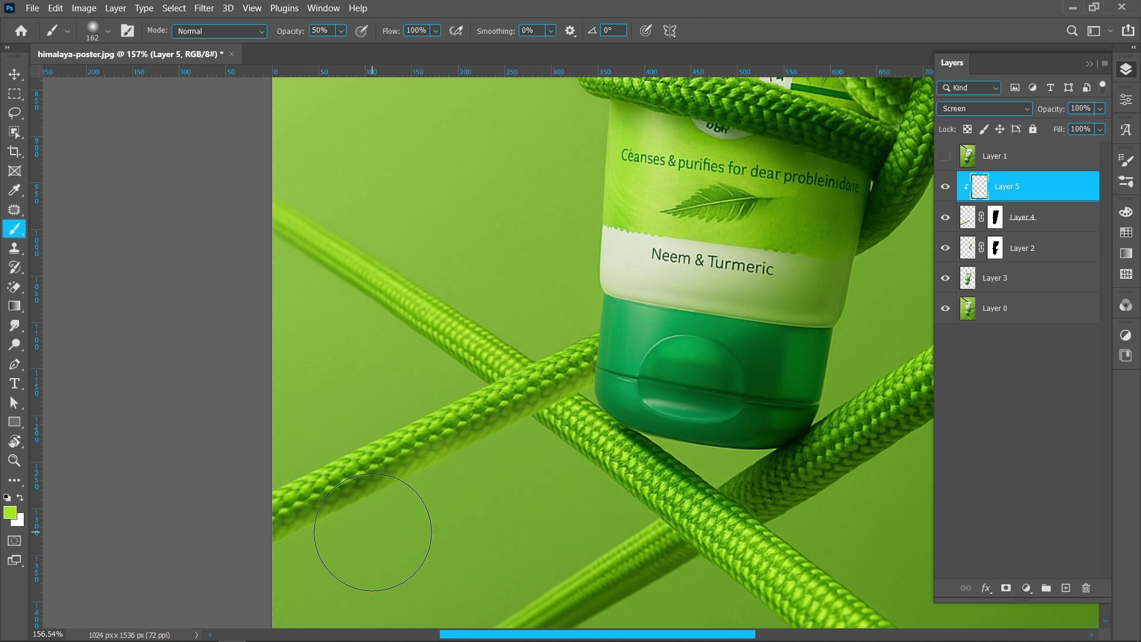
left_click_drag(1011, 112, 995, 115)
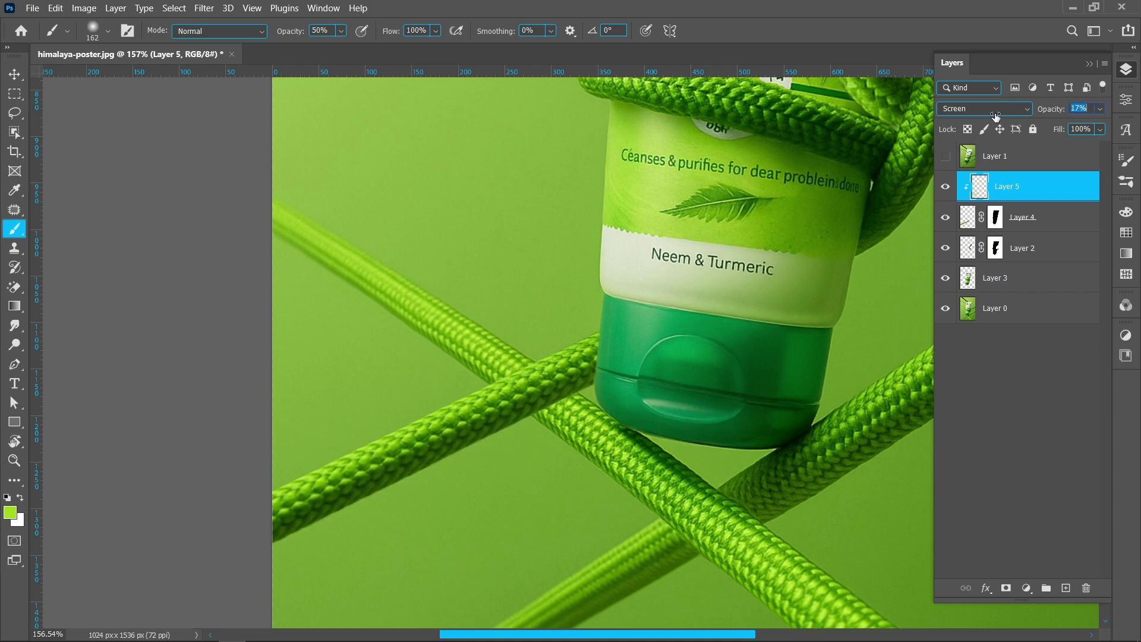
left_click(1089, 110)
- Examine the edited ropes across the poster and the rope wrapping the tube's upper right edge
scroll(1090, 110, "down", 3)
key("v")
scroll(550, 344, "down", 4)
left_click(260, 402)
scroll(260, 402, "down", 4)
left_click_drag(637, 385, 496, 443)
scroll(498, 444, "down", 1)
scroll(616, 313, "up", 8)
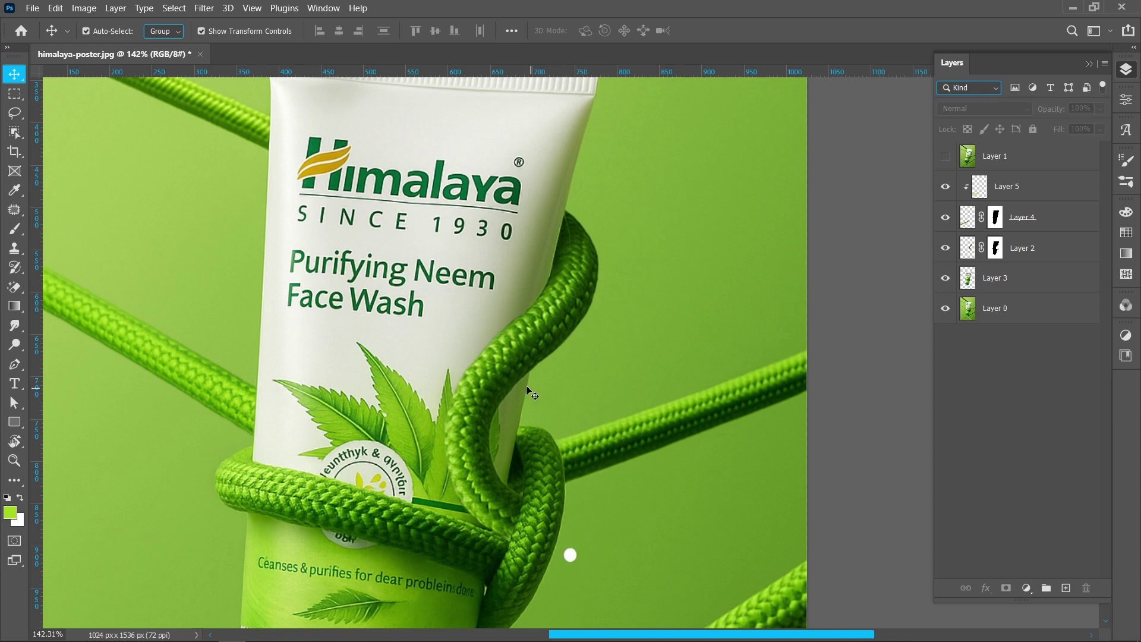
scroll(534, 354, "up", 2)
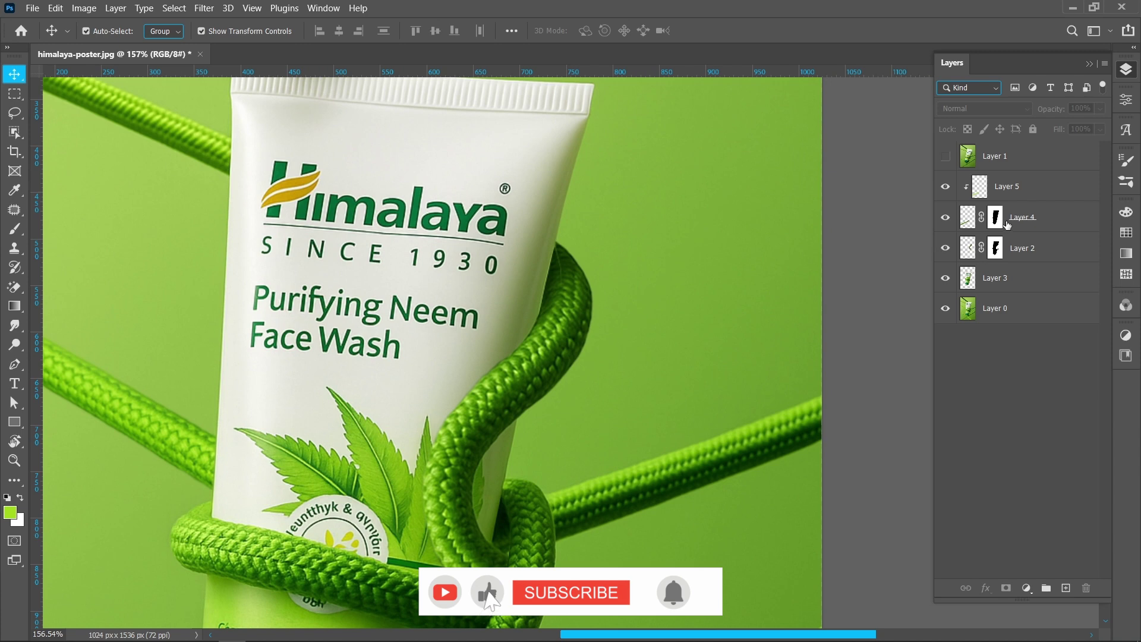
- Add a new layer above Layer 3 and clip it to Layer 3
left_click(1022, 279)
left_click(1066, 588)
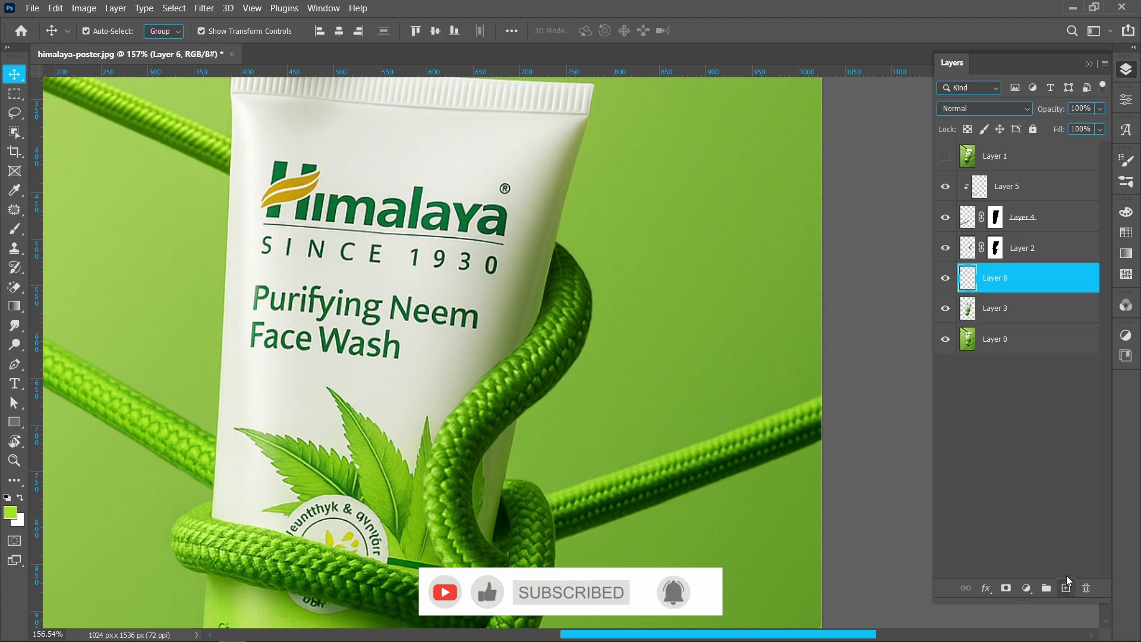
right_click(1011, 279)
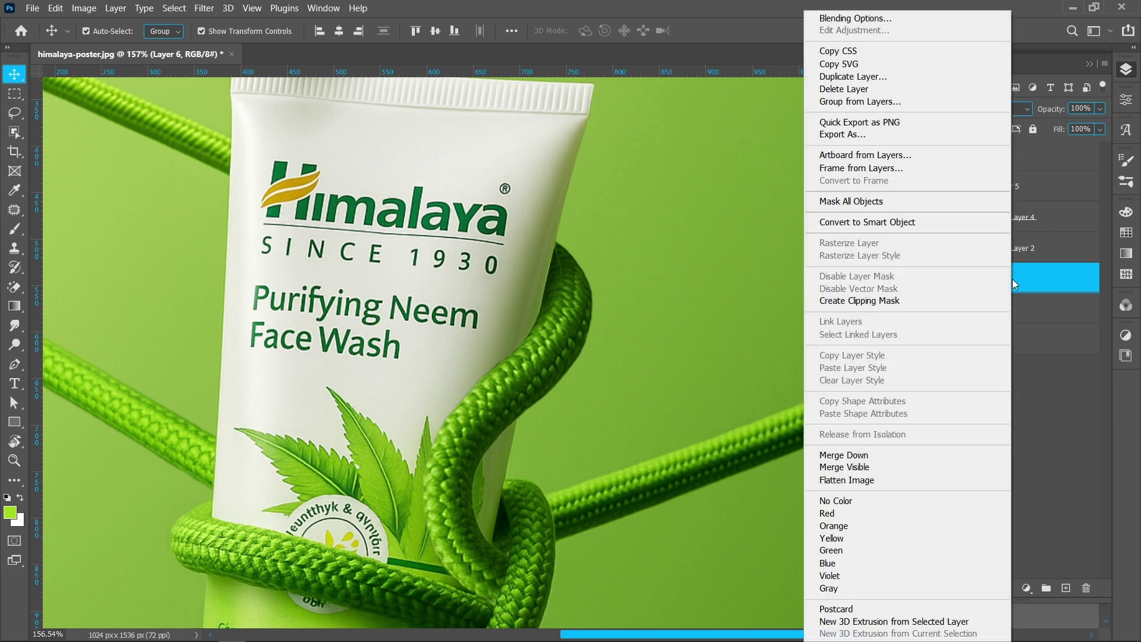
left_click(910, 301)
- Sample a dark green from the rope's shaded side and shade the tube edge beside the rope with a soft brush at 50% opacity
key("i")
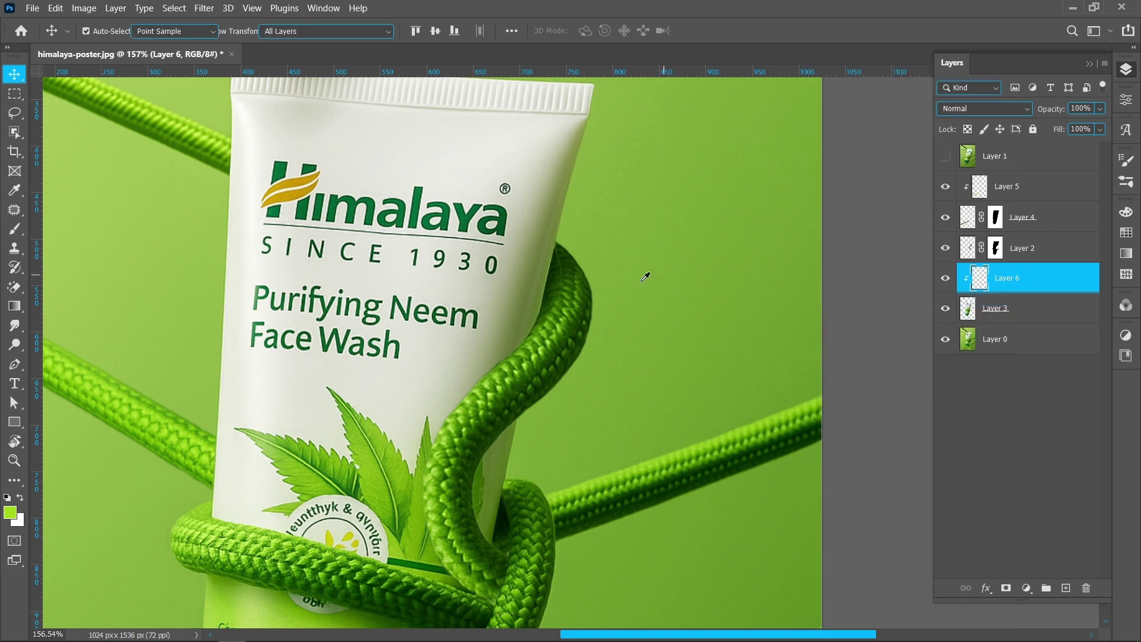
left_click(552, 289)
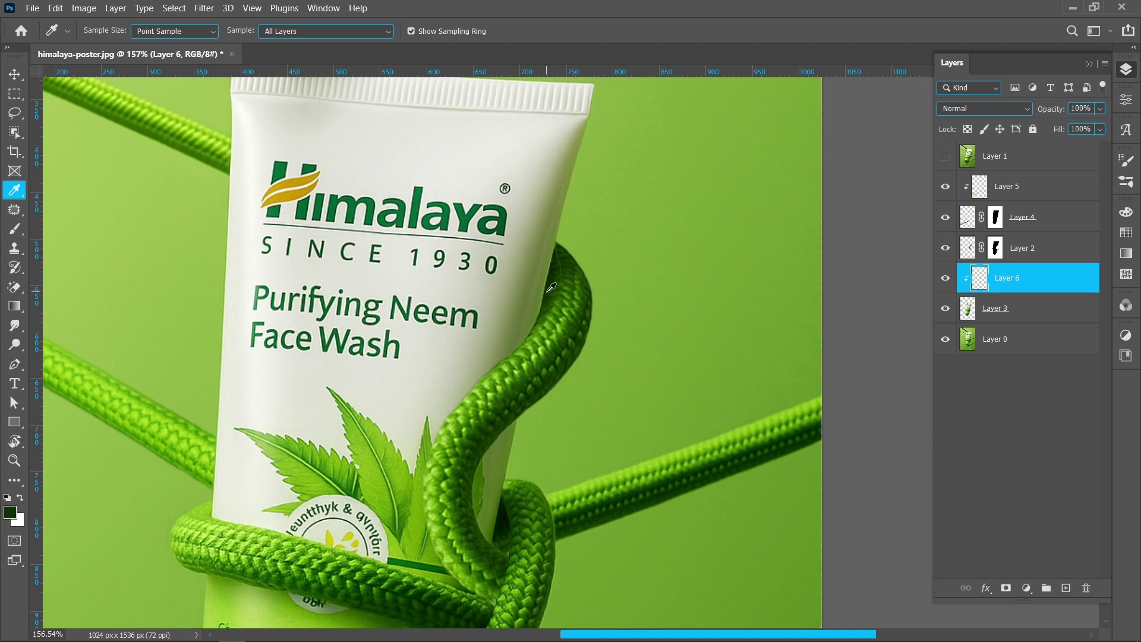
key("b")
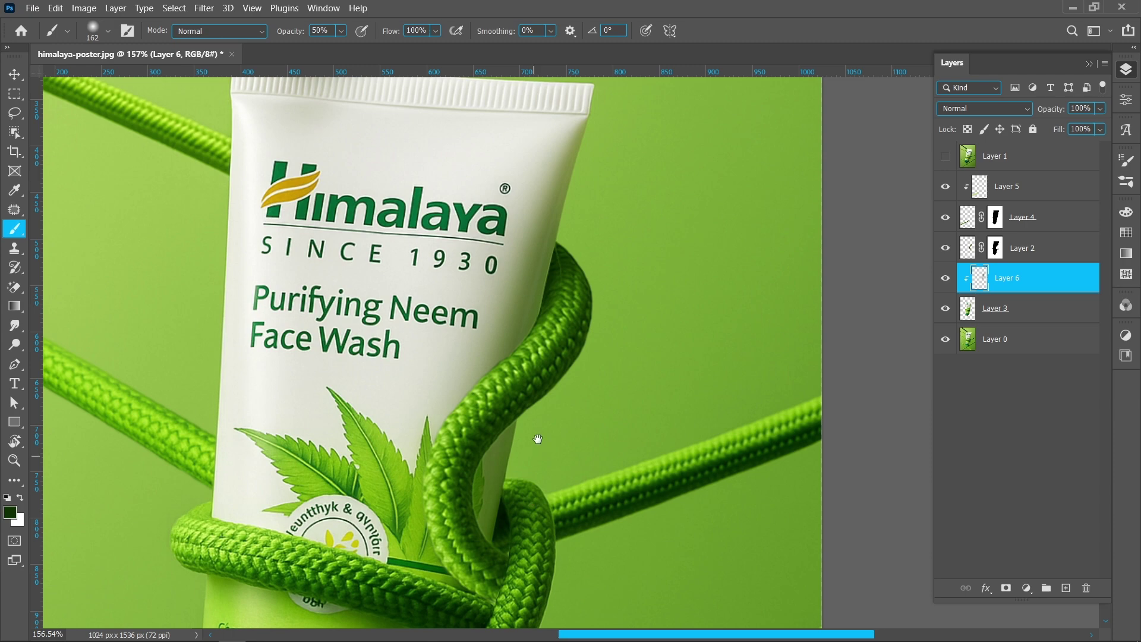
left_click_drag(538, 439, 553, 333)
left_click_drag(537, 420, 492, 414)
scroll(511, 373, "up", 4)
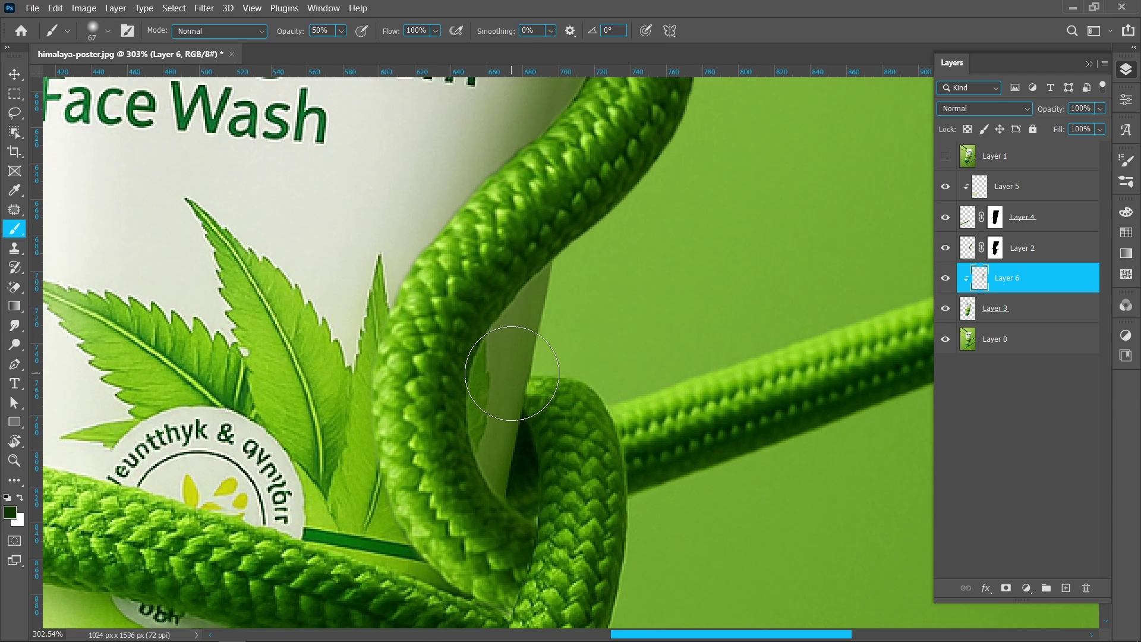
- Refine the shadow on the tube area inside the rope loop with a soft 39 px brush at 50% opacity
left_click_drag(460, 333, 443, 333)
scroll(457, 331, "up", 1)
scroll(487, 293, "up", 3)
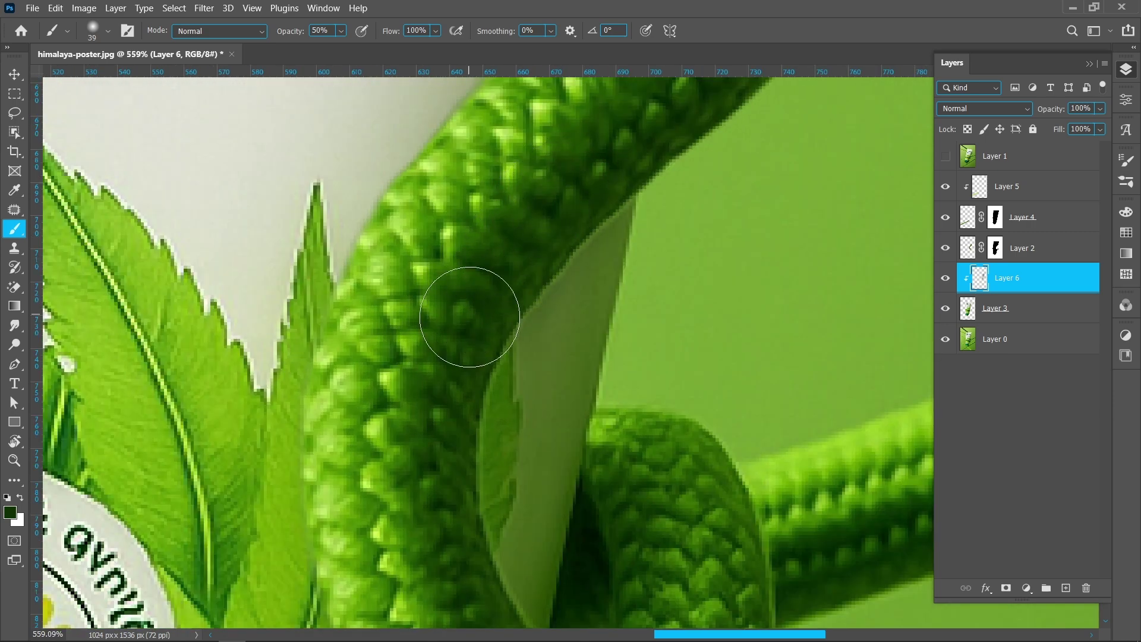
left_click_drag(439, 387, 434, 268)
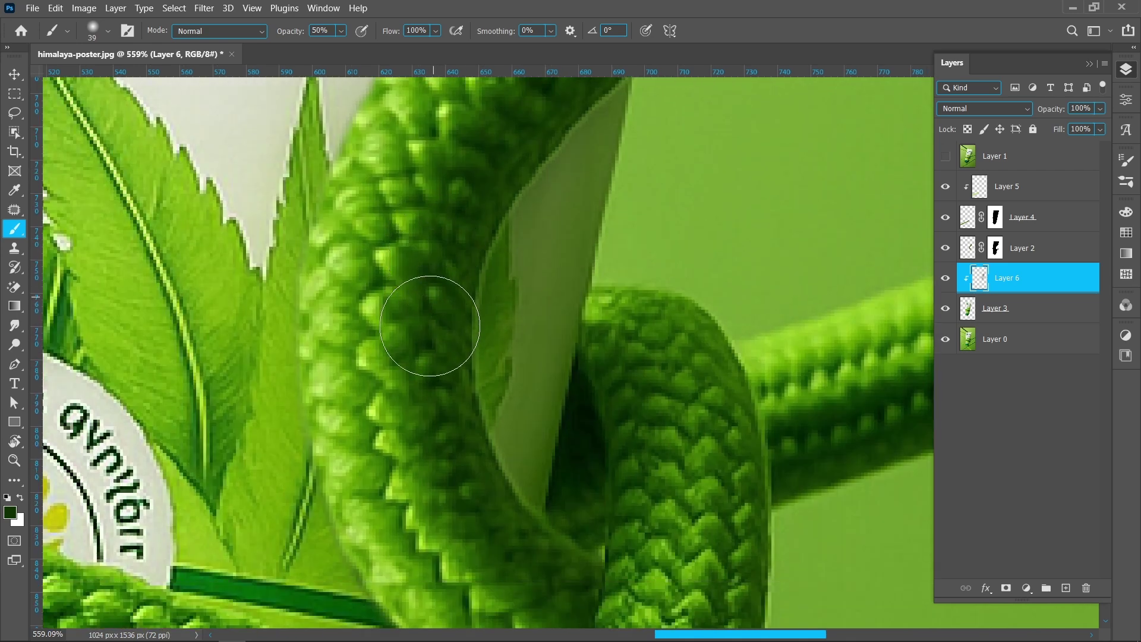
scroll(529, 517, "down", 3)
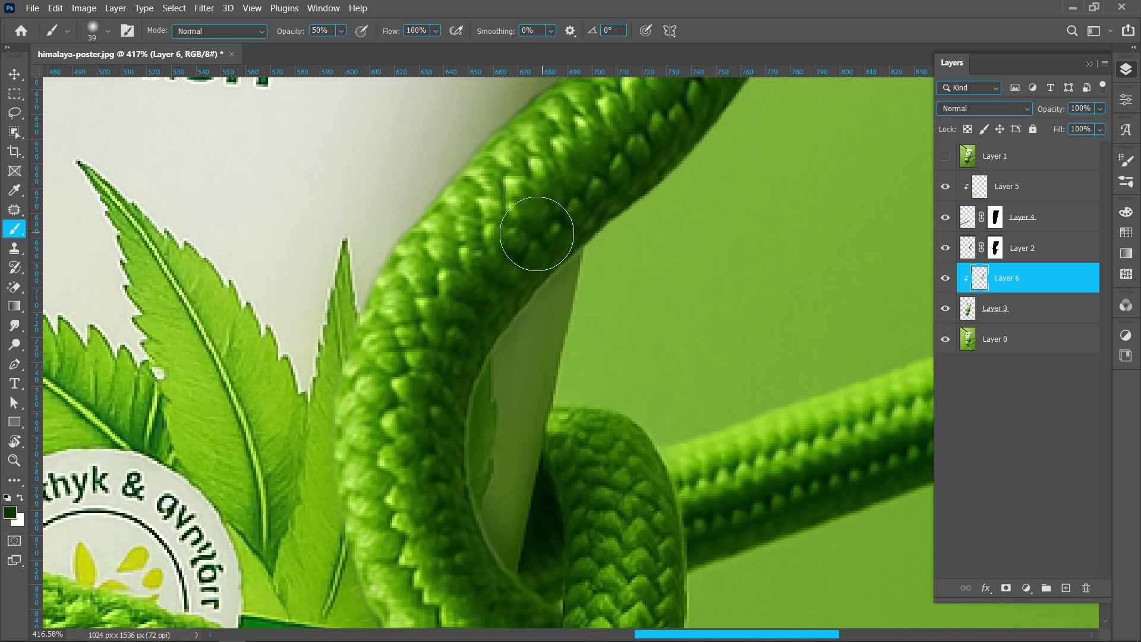
mouse_move(537, 234)
left_mouse_down()
mouse_move(451, 338)
mouse_move(431, 411)
mouse_move(432, 516)
mouse_move(459, 590)
left_mouse_up()
- Enlarge the soft brush to 168 px, blend the shadow around the rope loop and check it against the whole tube
scroll(595, 377, "down", 2)
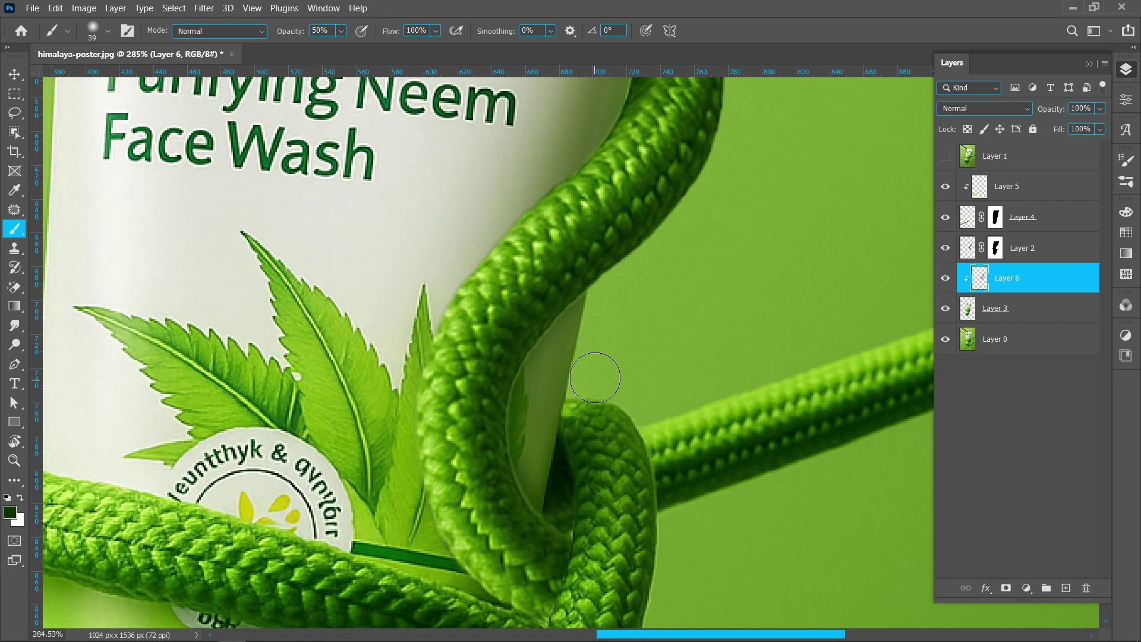
left_click_drag(564, 342, 618, 361)
scroll(674, 377, "down", 4)
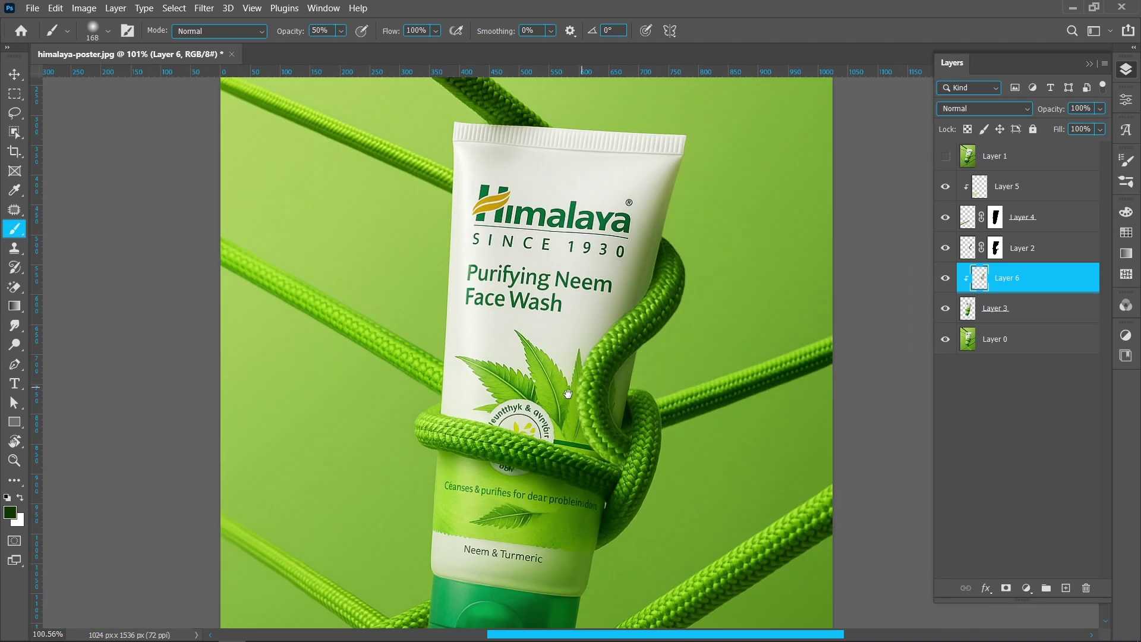
left_click_drag(568, 393, 521, 406)
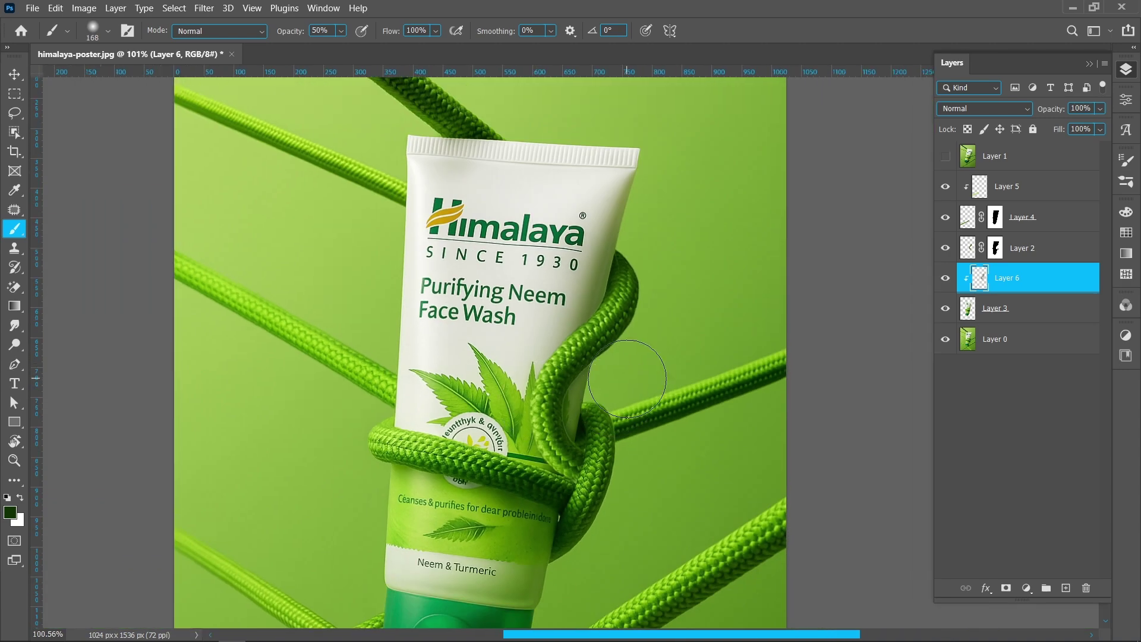
scroll(627, 379, "down", 3)
scroll(588, 345, "up", 2)
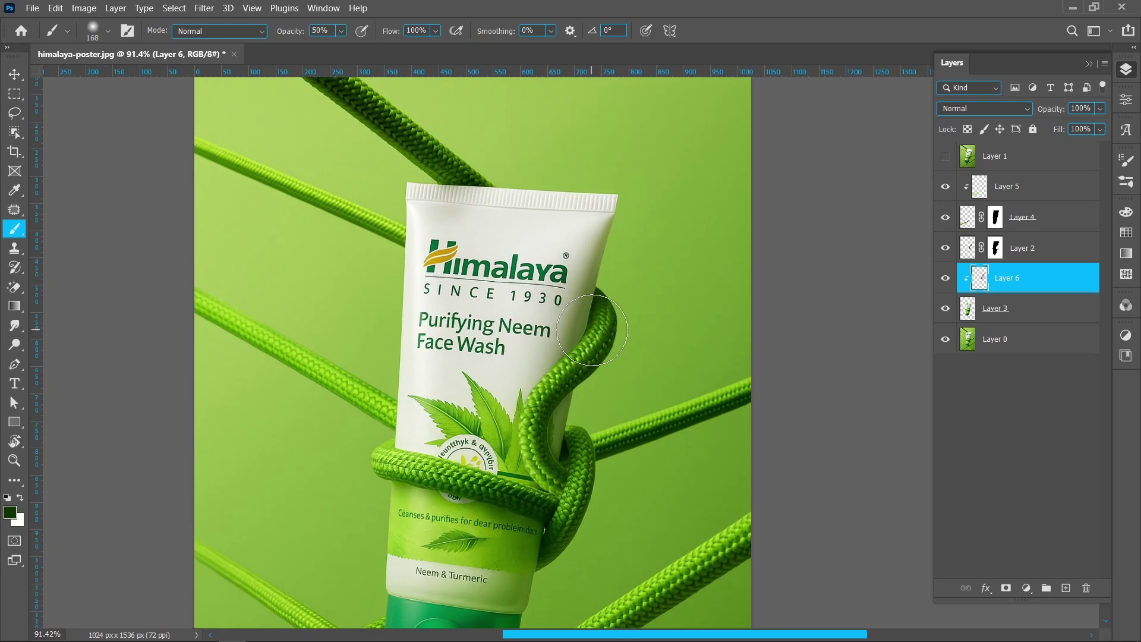
- Add another new layer above Layer 6 and make it a clipping mask
key("v")
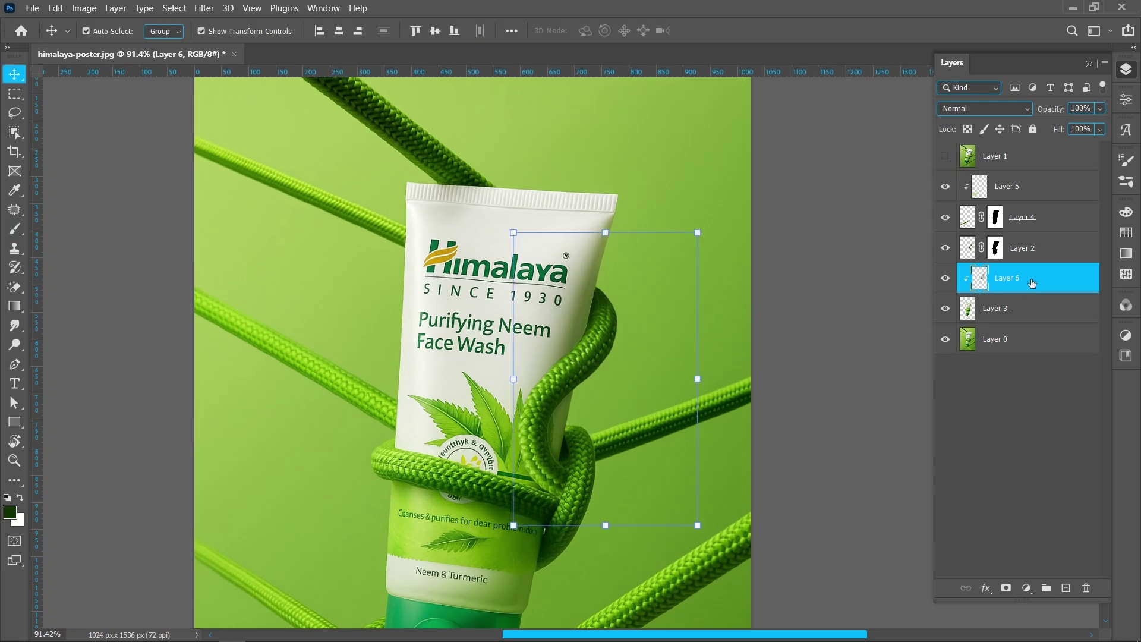
left_click(1066, 588)
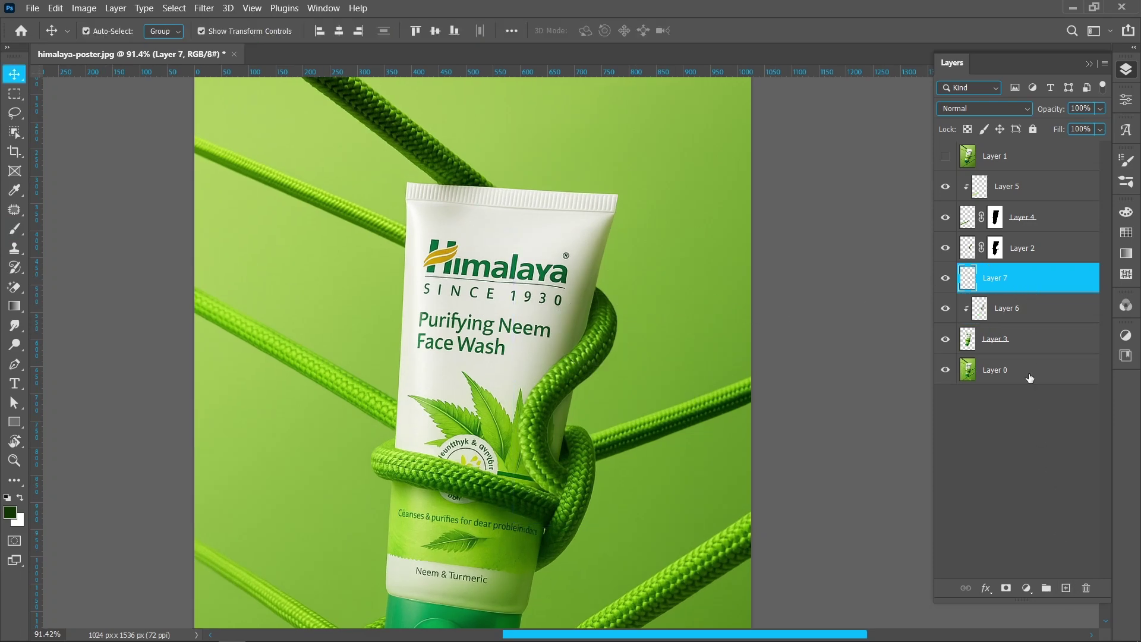
right_click(1020, 286)
left_click(945, 297)
- Set the brush to 100% opacity, sample a darker green and try to shade the rope where it emerges behind the tube
scroll(576, 338, "up", 3)
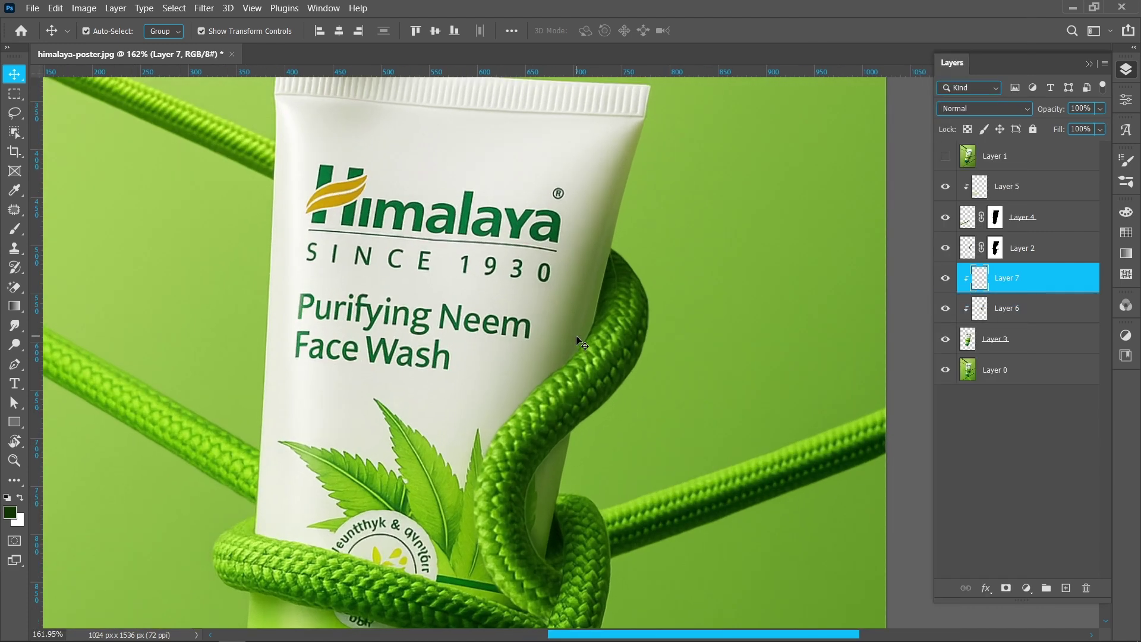
scroll(637, 311, "up", 2)
key("i")
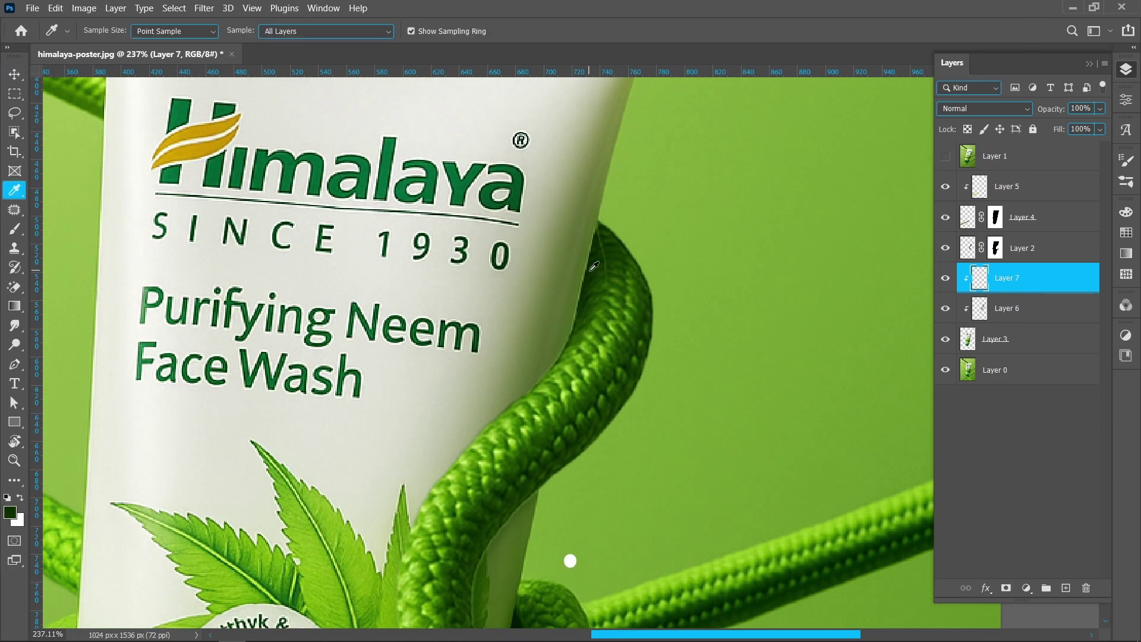
key("b")
left_click_drag(593, 270, 486, 264)
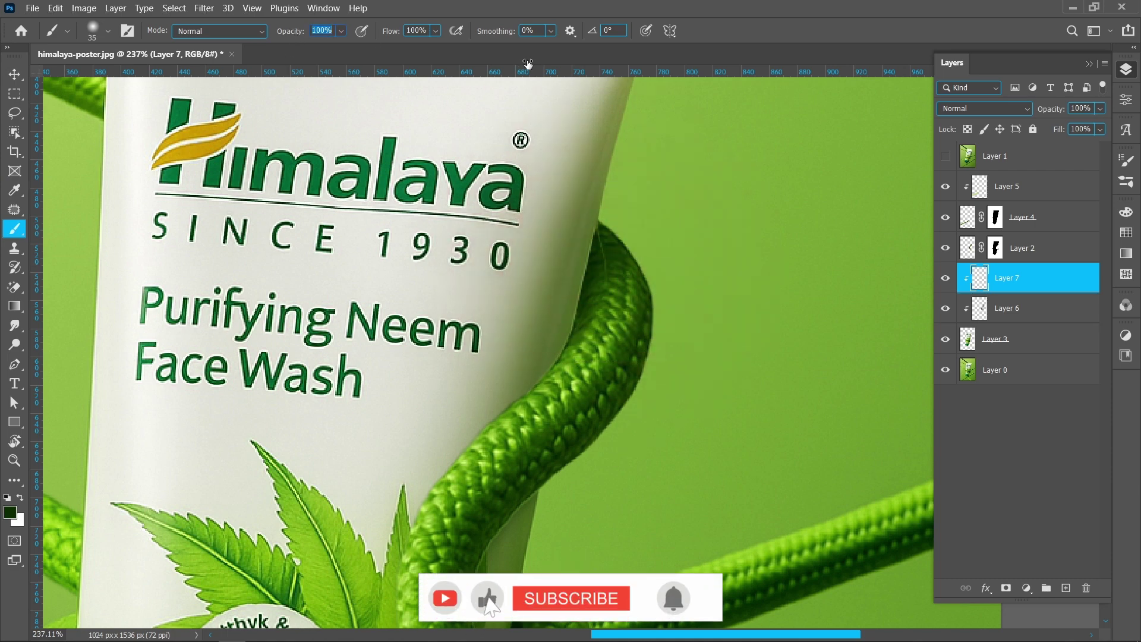
left_click_drag(381, 96, 480, 108)
scroll(568, 284, "up", 4)
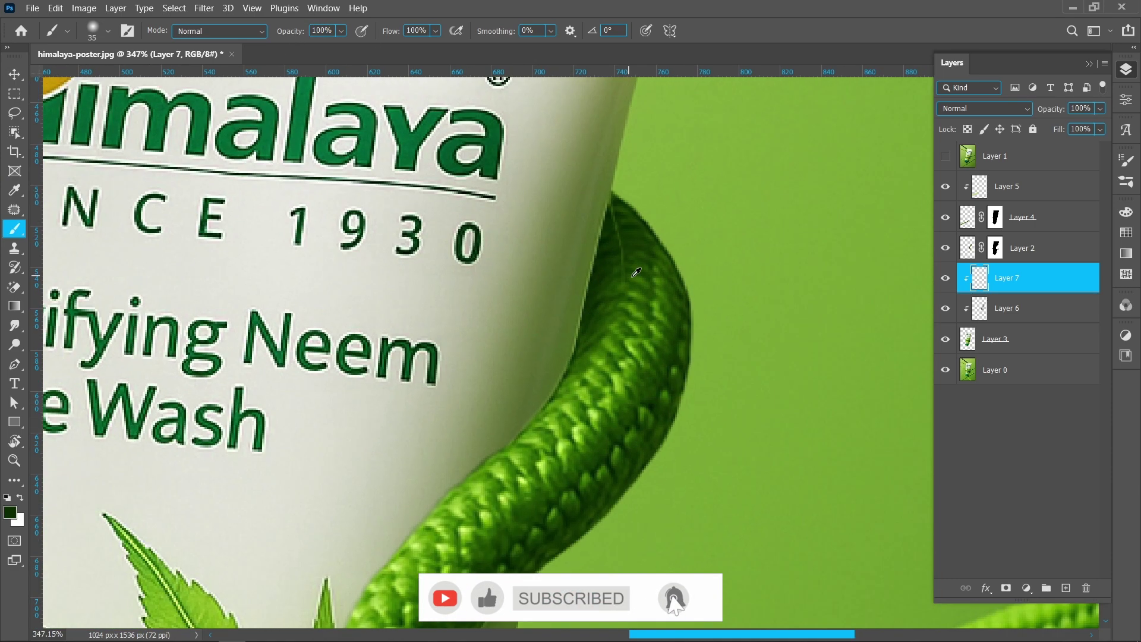
left_click_drag(633, 276, 632, 349)
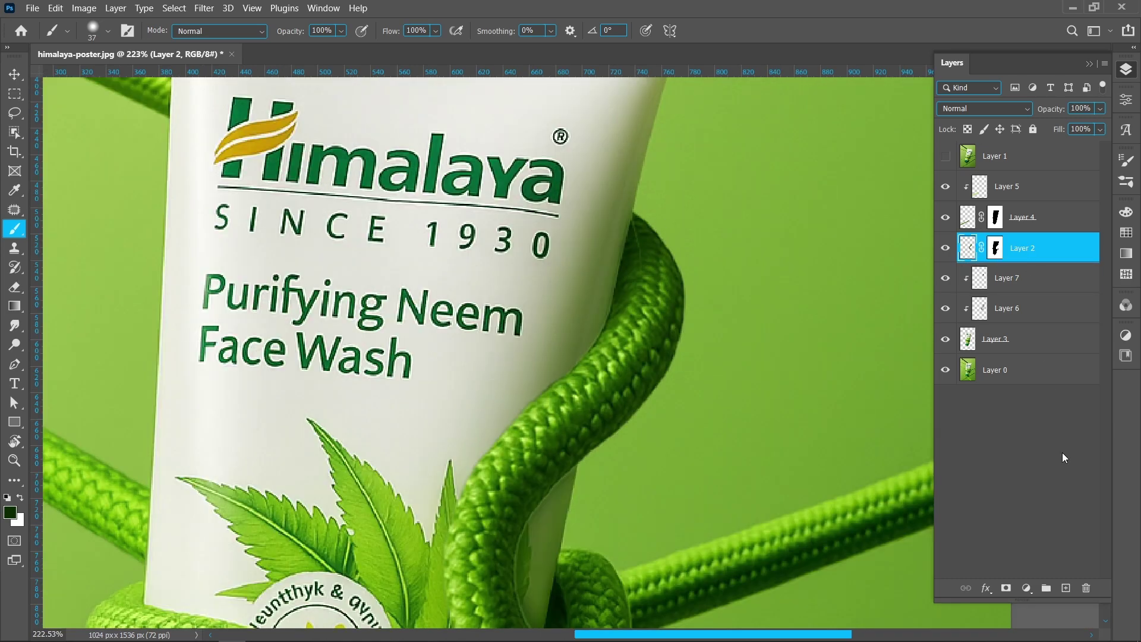
- Add a new layer above Layer 2 and clip it to the rope on Layer 2
left_click(1065, 588)
right_click(1037, 251)
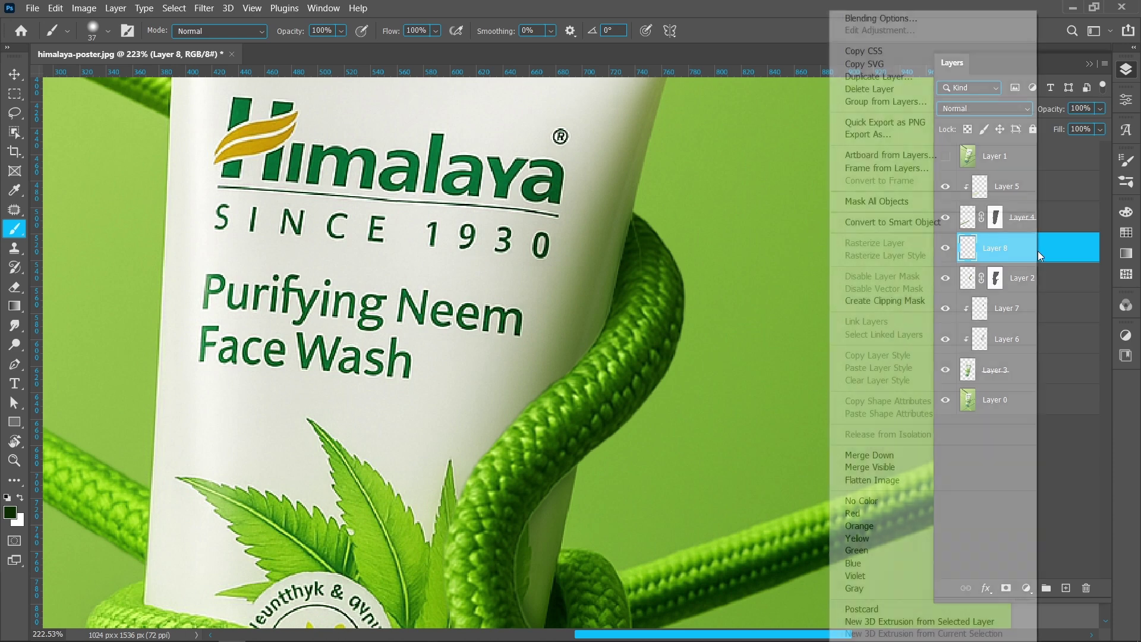
left_click(913, 298)
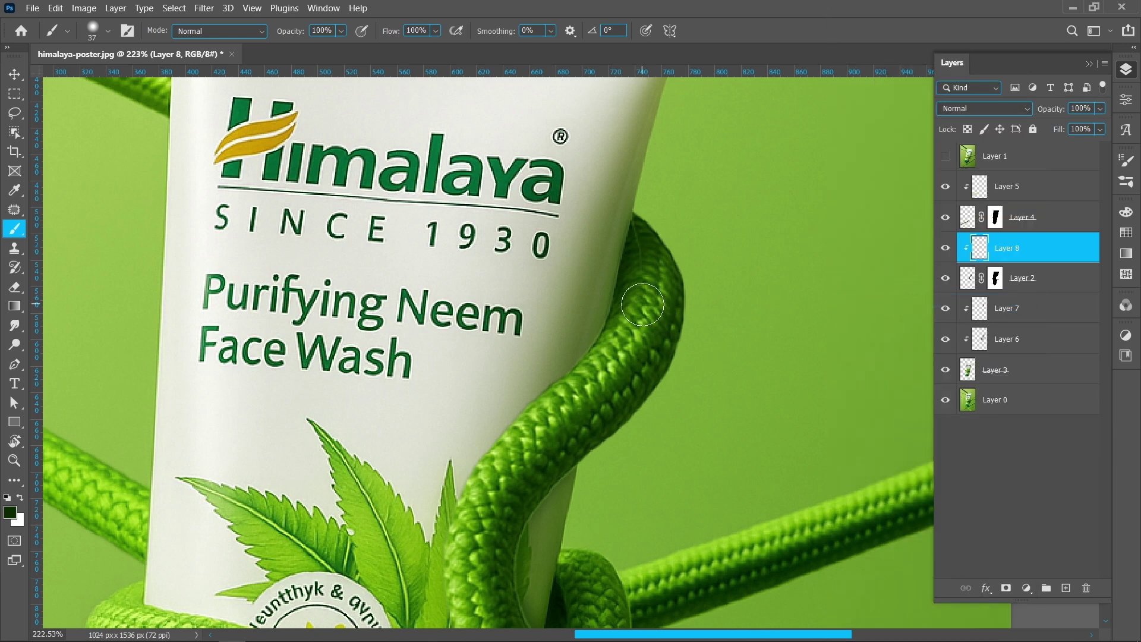
- Paint dark green shading on the rope loop beside the tube with a soft 37 px brush at 100% opacity
scroll(642, 305, "up", 4)
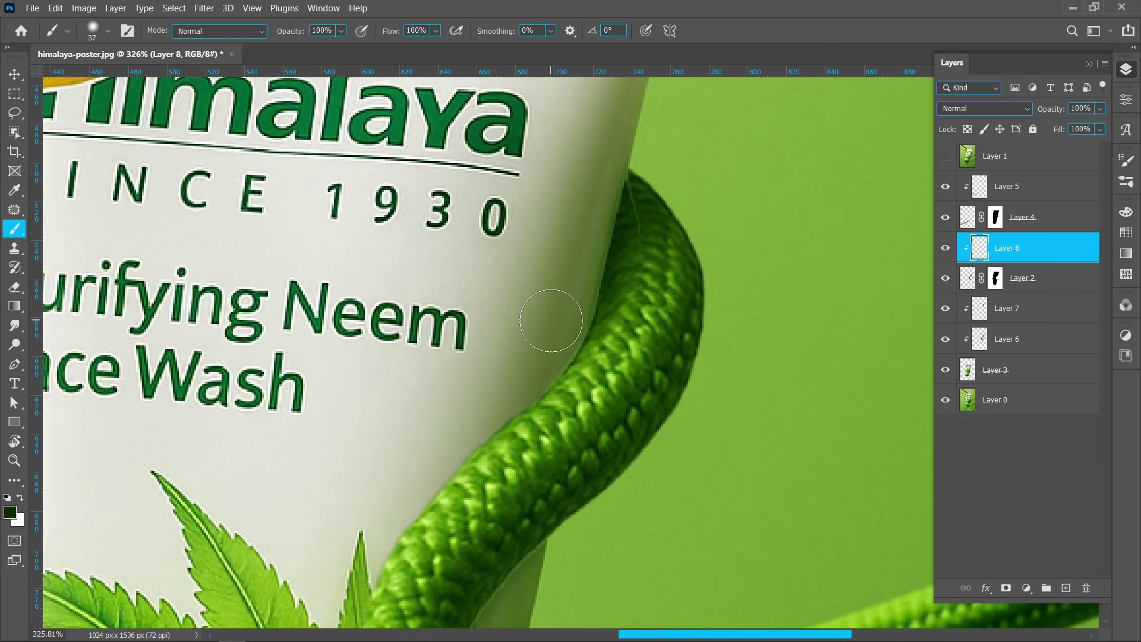
mouse_move(541, 344)
left_mouse_down()
mouse_move(524, 363)
mouse_move(494, 331)
mouse_move(502, 285)
left_mouse_up()
scroll(503, 285, "down", 3)
left_click_drag(482, 353, 477, 246)
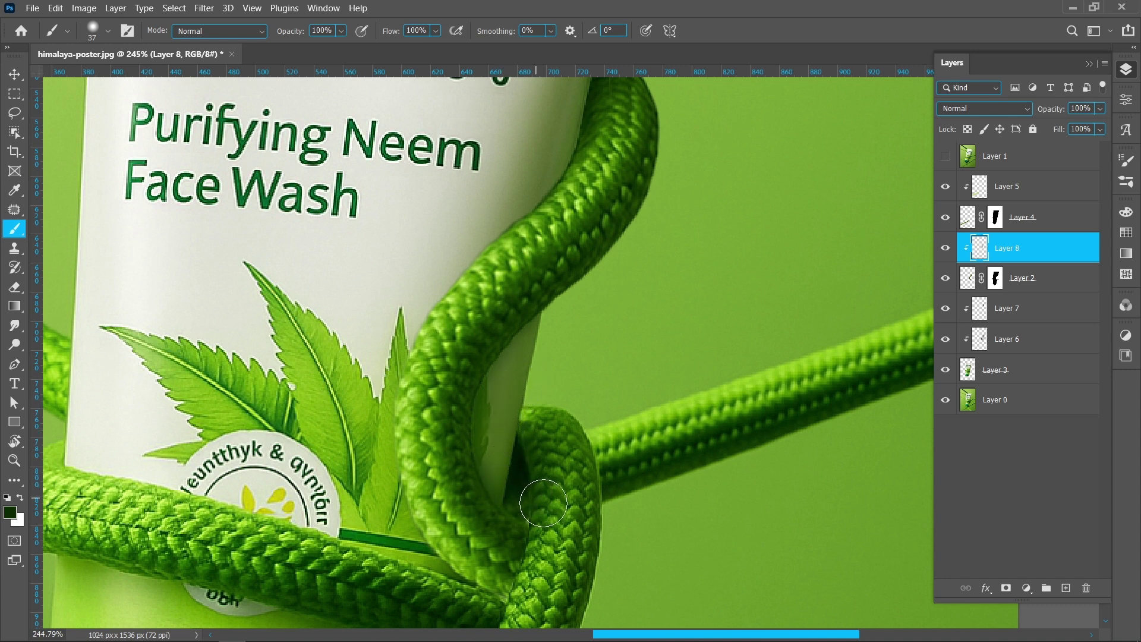
left_click_drag(555, 546, 568, 441)
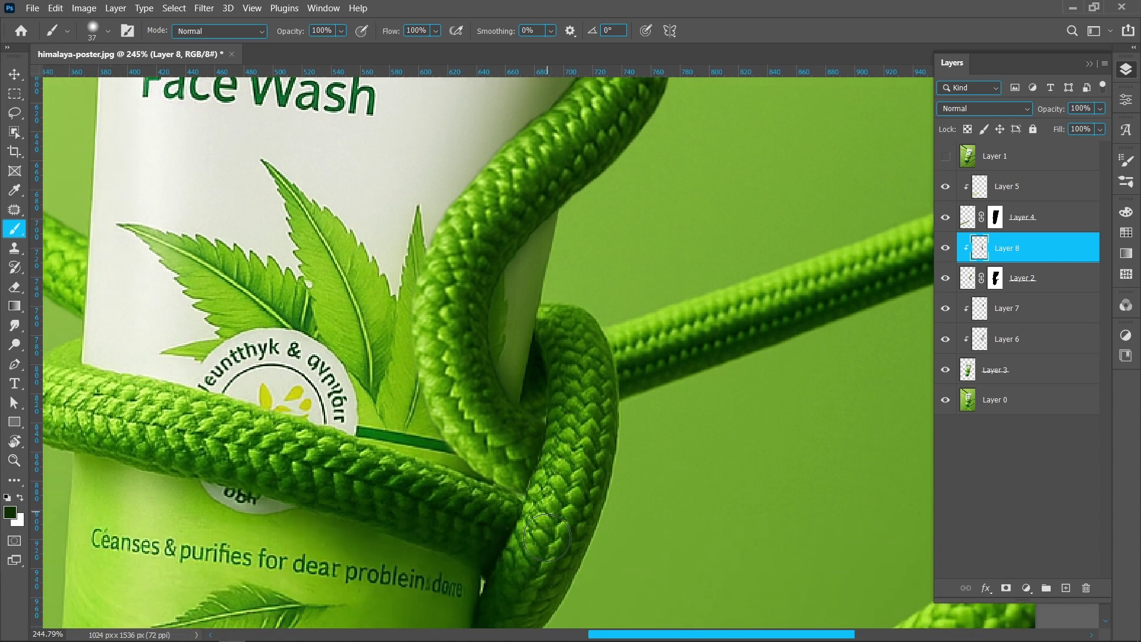
- Paint dark green shading on Layer 8 where the rope loop tucks under the knot, enlarging the soft brush to 83 px
scroll(546, 494, "up", 2)
mouse_move(425, 493)
left_mouse_down()
mouse_move(460, 526)
mouse_move(580, 534)
left_mouse_up()
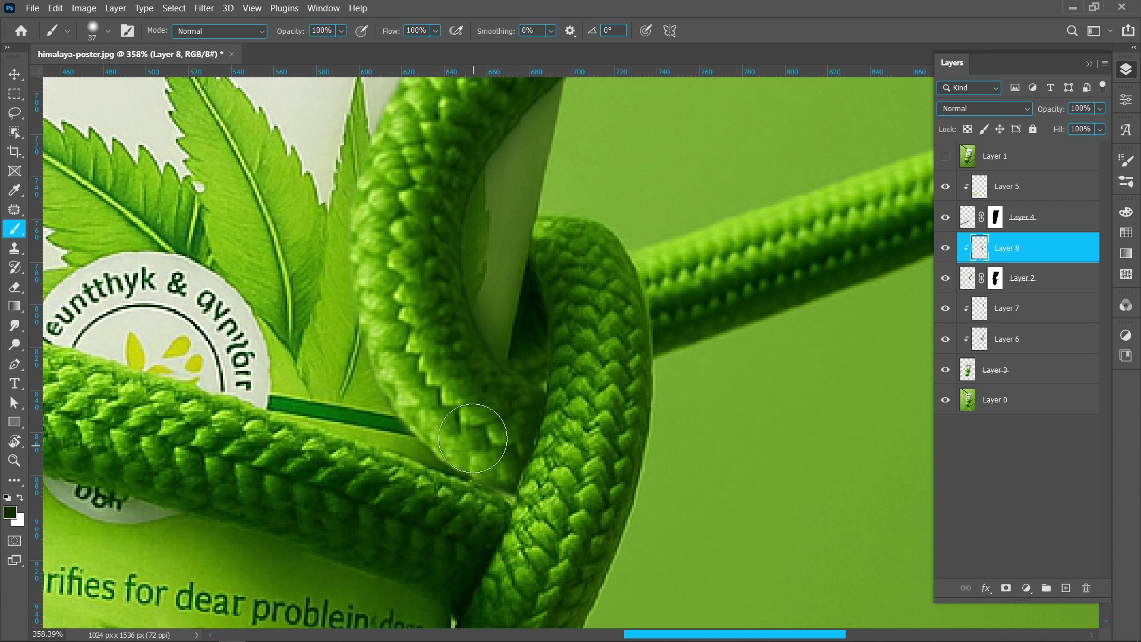
left_click_drag(462, 422, 532, 421)
left_click_drag(488, 501, 503, 501)
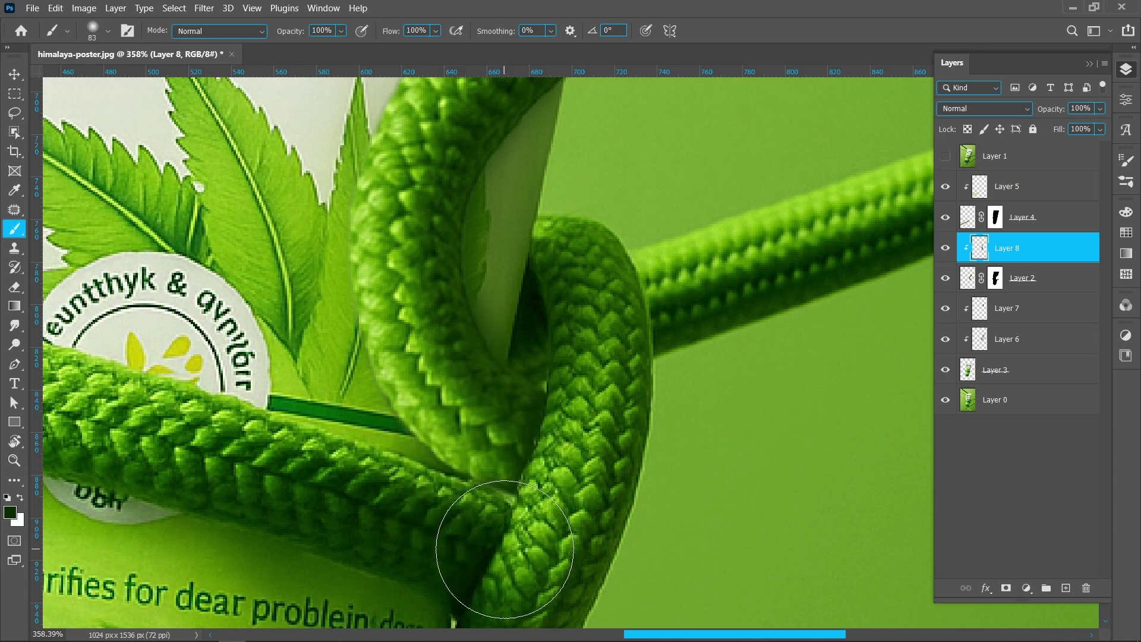
scroll(599, 478, "down", 3)
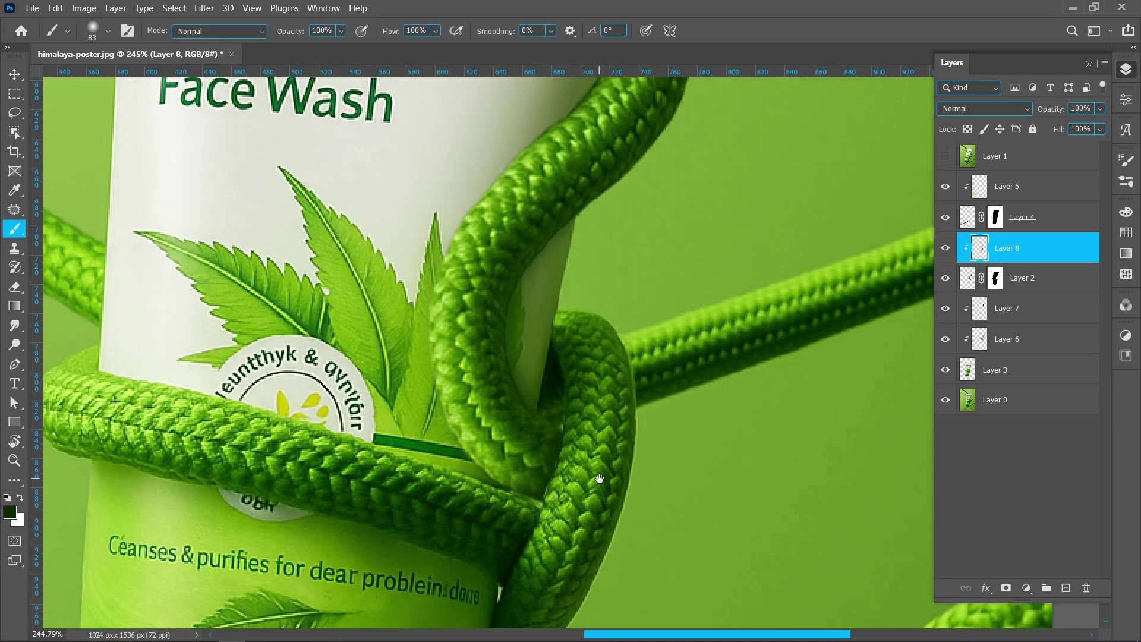
scroll(599, 478, "down", 2)
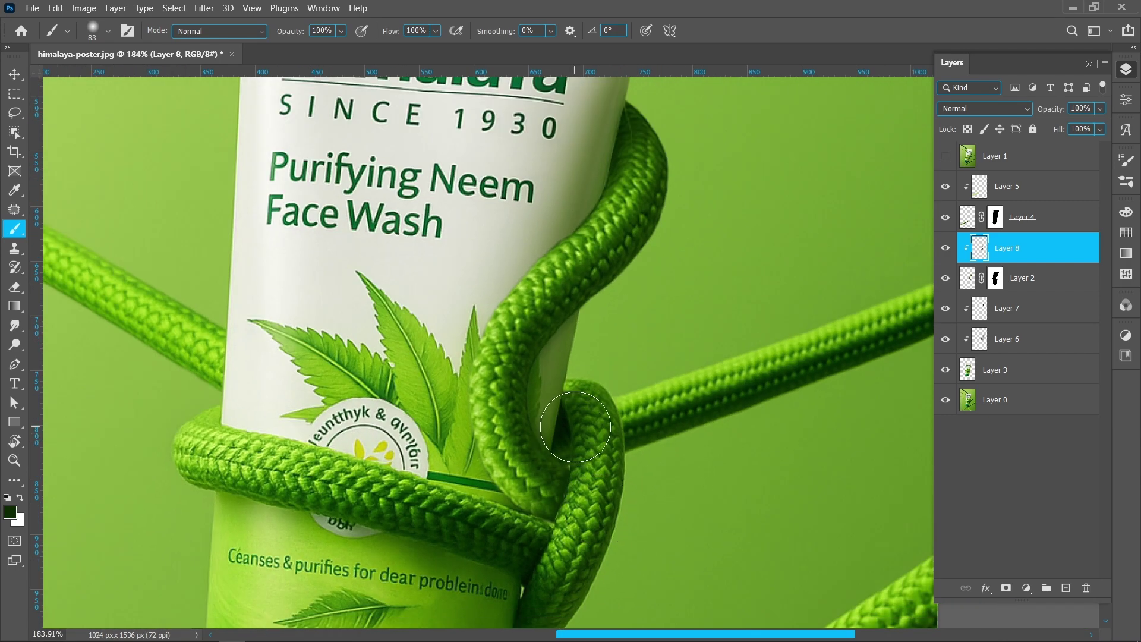
left_click_drag(575, 425, 550, 528)
scroll(487, 547, "down", 2)
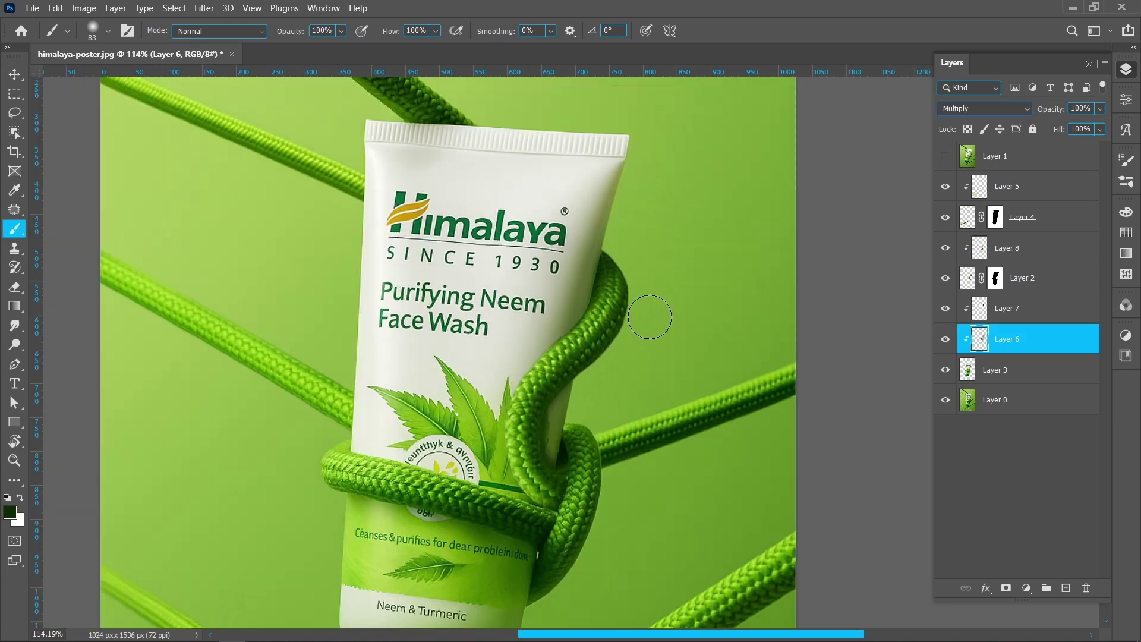
- Paste the Himalaya "SINCE 1930" logo as a new layer and place it small in the poster's upper-right corner
left_click(14, 75)
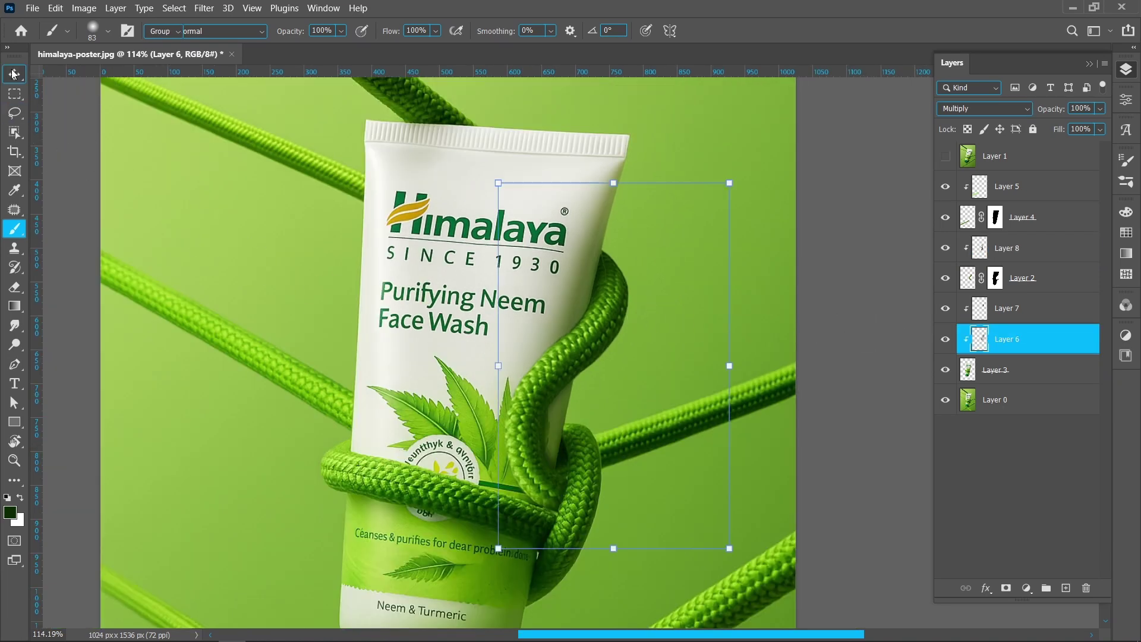
left_click(70, 113)
scroll(505, 287, "down", 5)
left_click_drag(607, 318, 687, 314)
scroll(687, 314, "down", 2)
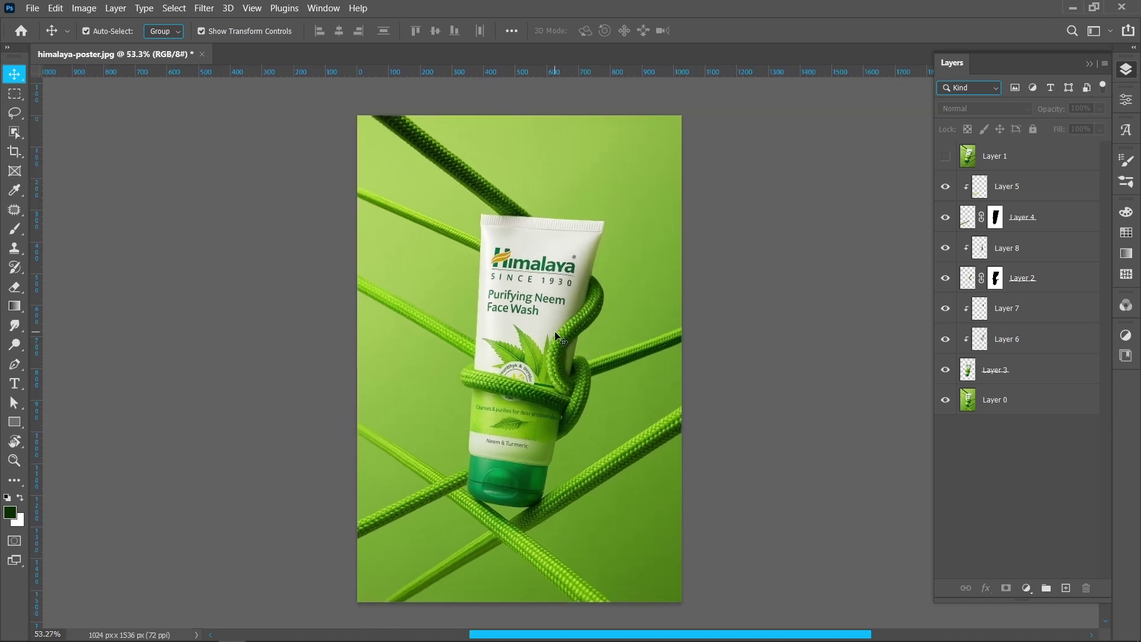
scroll(555, 333, "up", 1)
left_click_drag(549, 332, 619, 113)
key("ctrl+v")
key("Return")
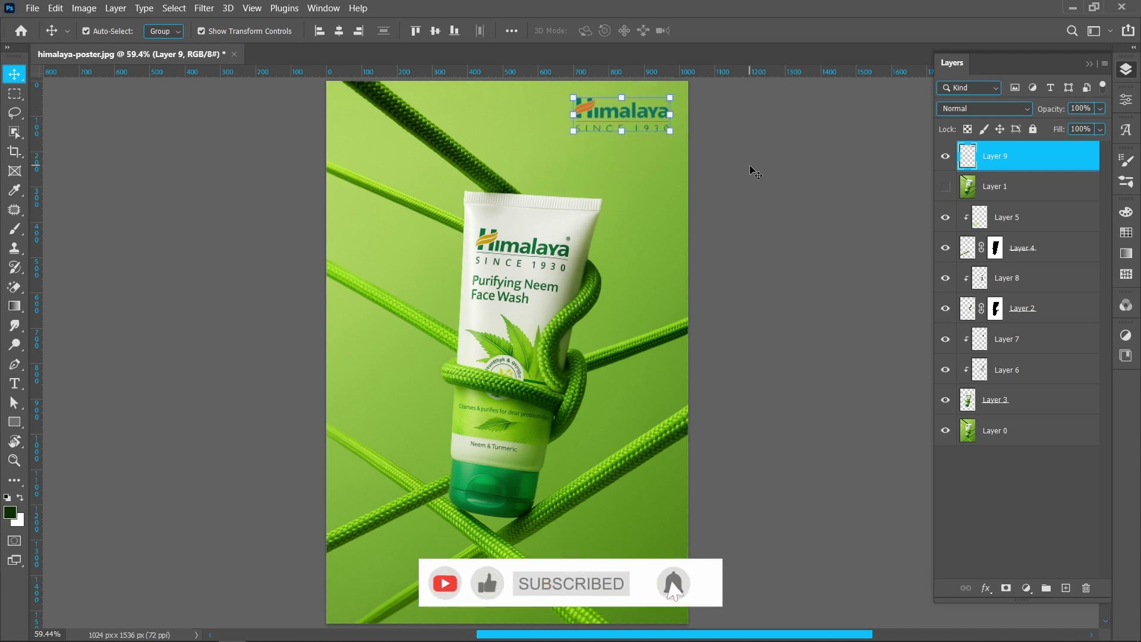
- Add a Curves adjustment clipped to the logo on Layer 9, with a curve point at input 191 and output 179
left_click(747, 172)
left_click(649, 121)
left_click(1026, 588)
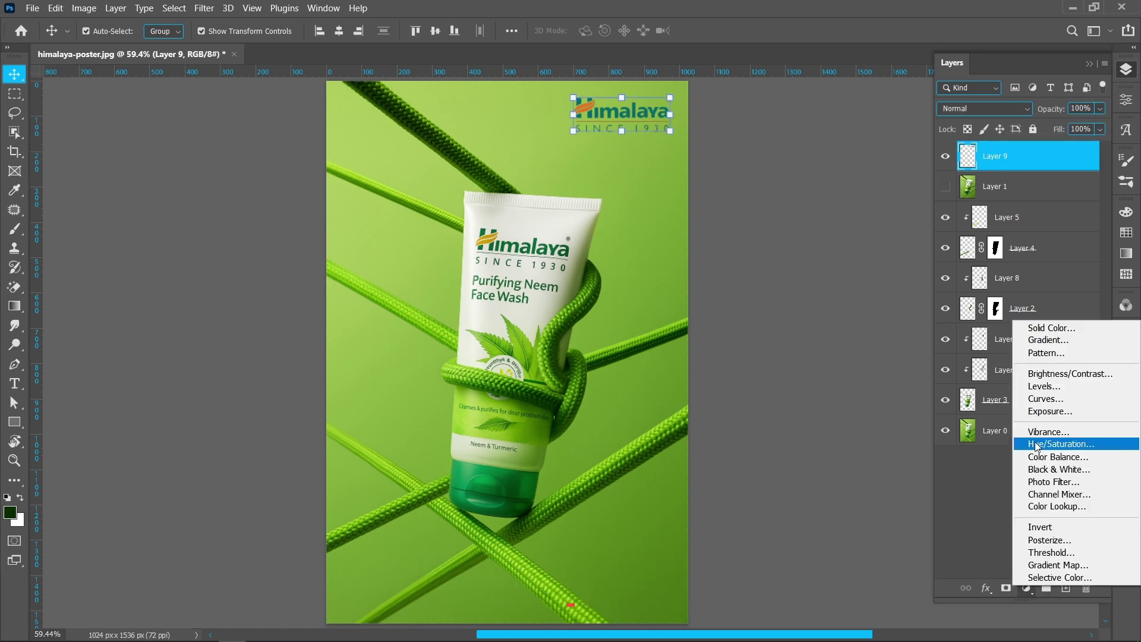
left_click(1041, 401)
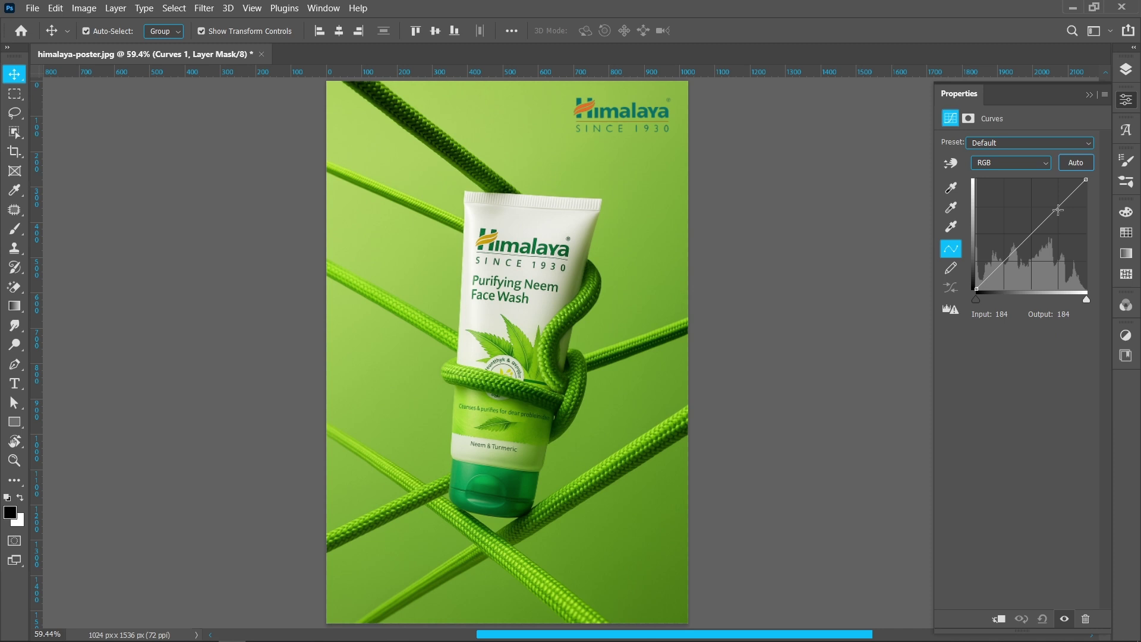
left_click(1059, 212)
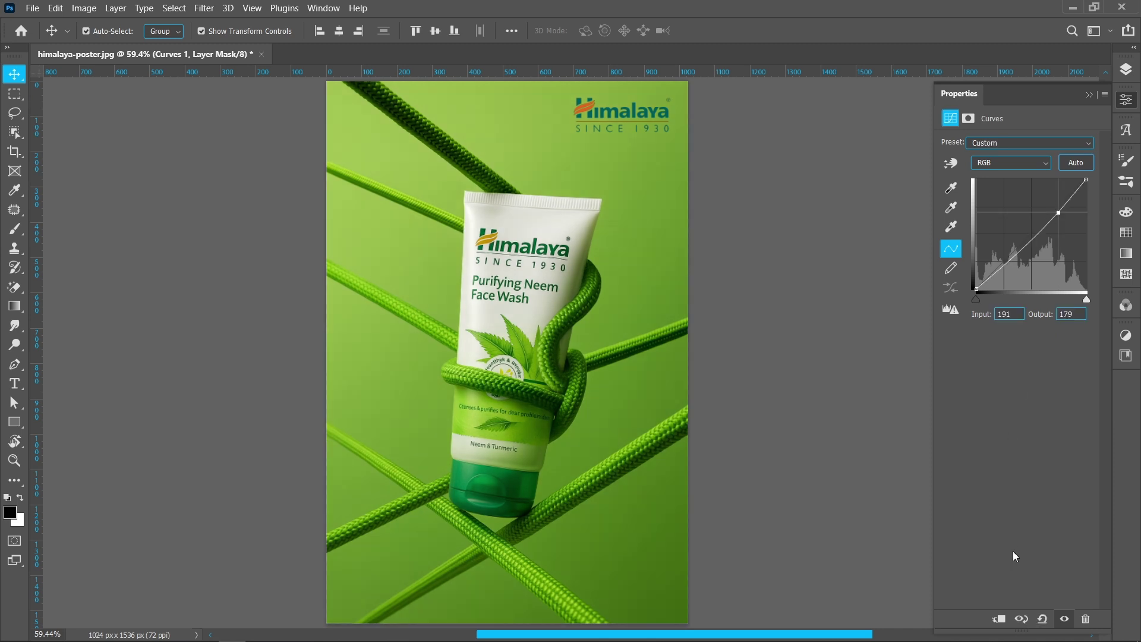
left_click(998, 620)
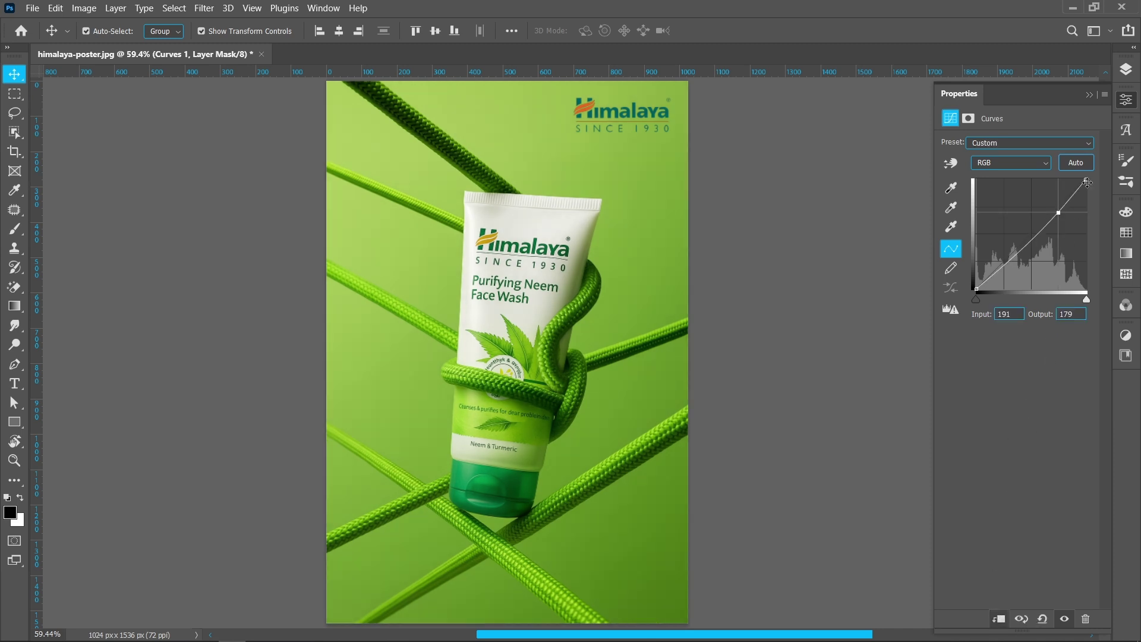
left_click(1126, 70)
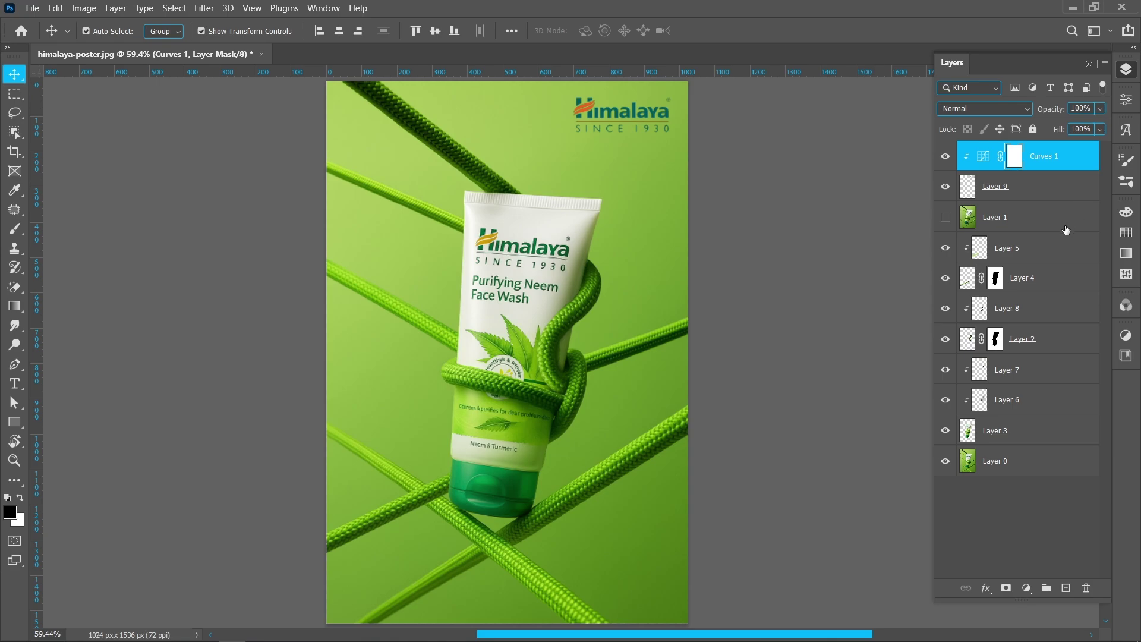